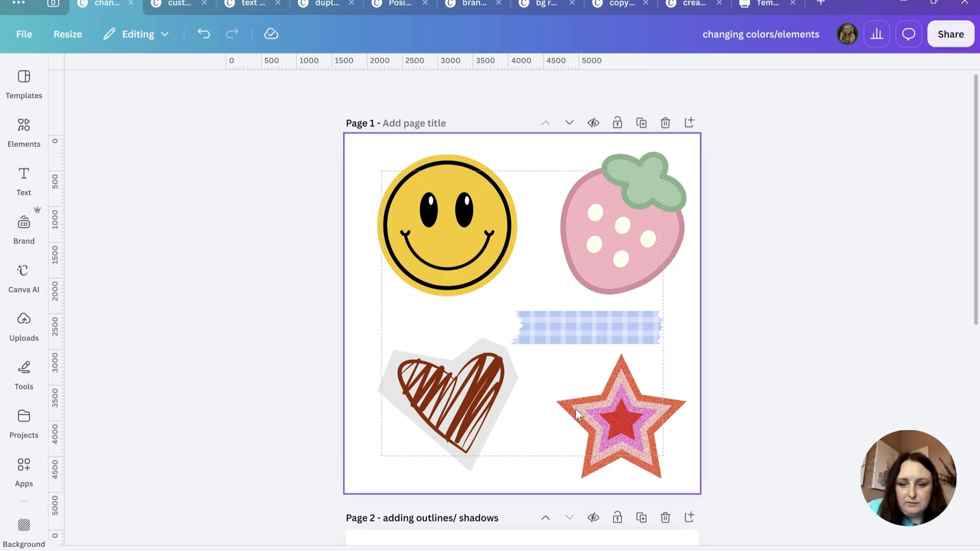
# Open the sticker graphics search and apply the Free price filter to its results.
pyautogui.click(23, 133)
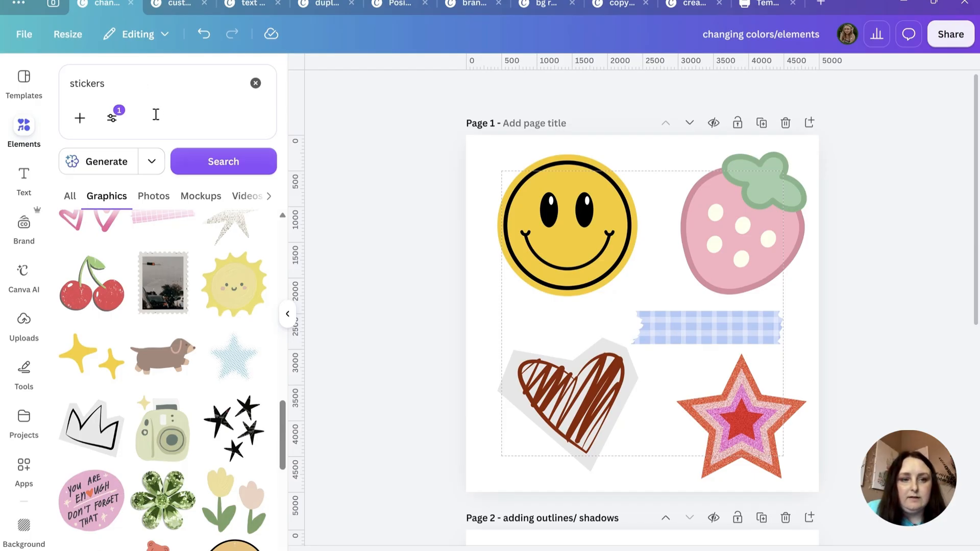
pyautogui.click(111, 120)
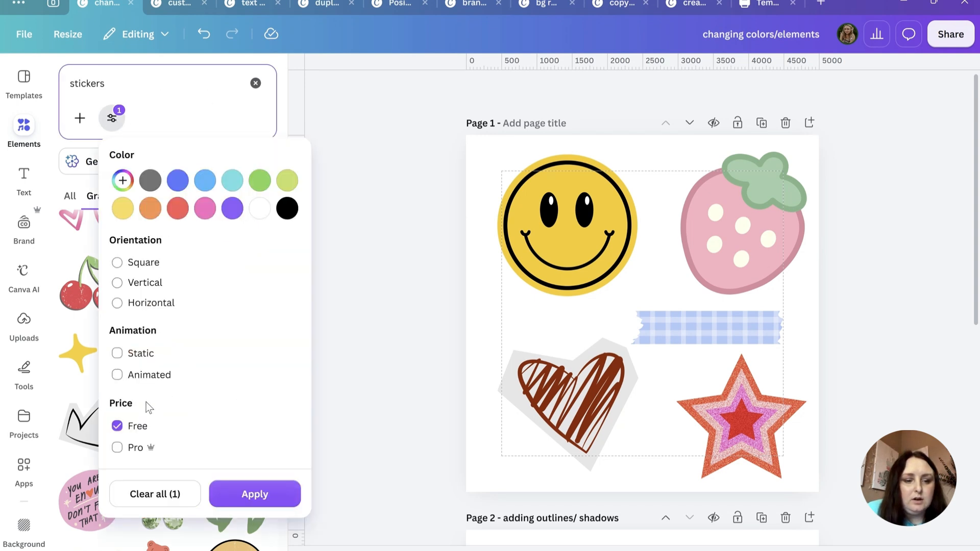
pyautogui.click(255, 494)
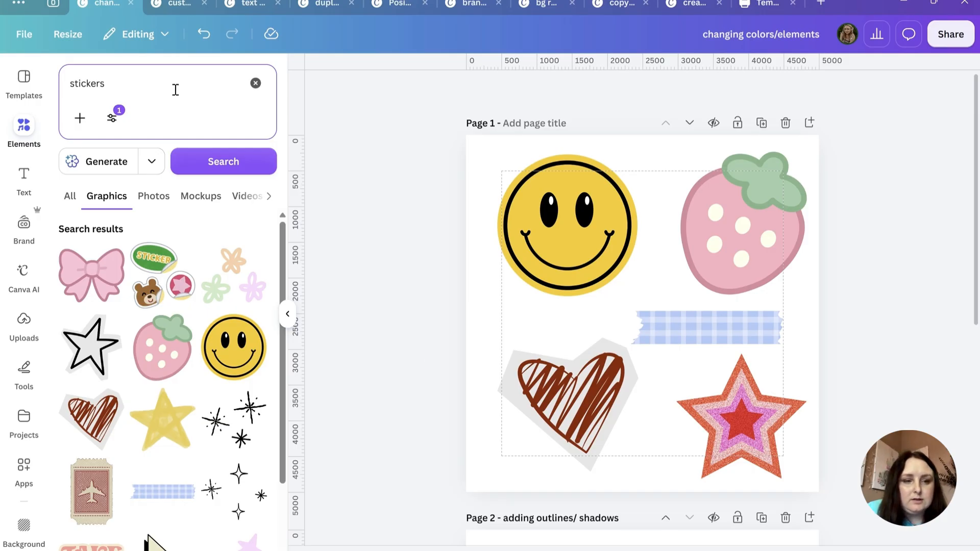
# Filter the sticker graphics by the Watercolor style, browse the results, and remove the style filter.
pyautogui.click(82, 120)
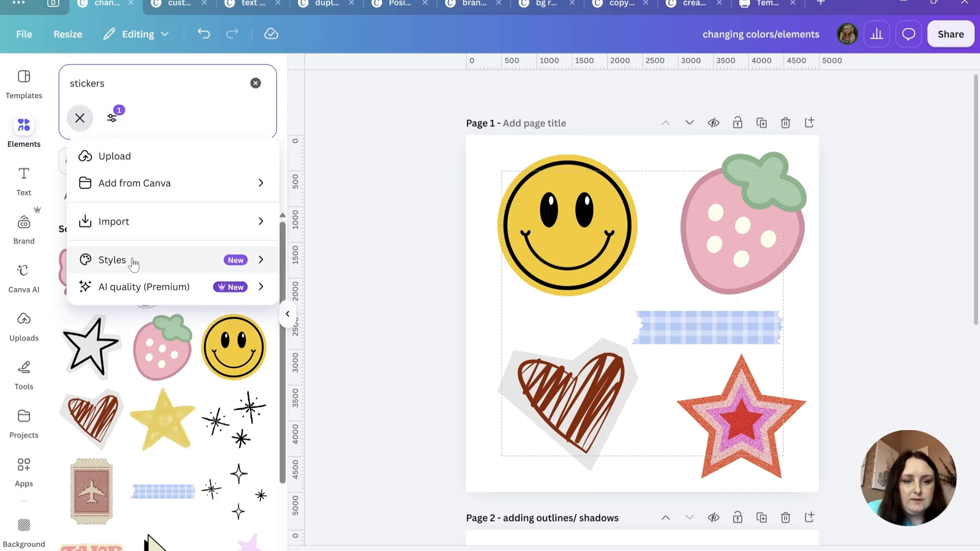
pyautogui.click(263, 263)
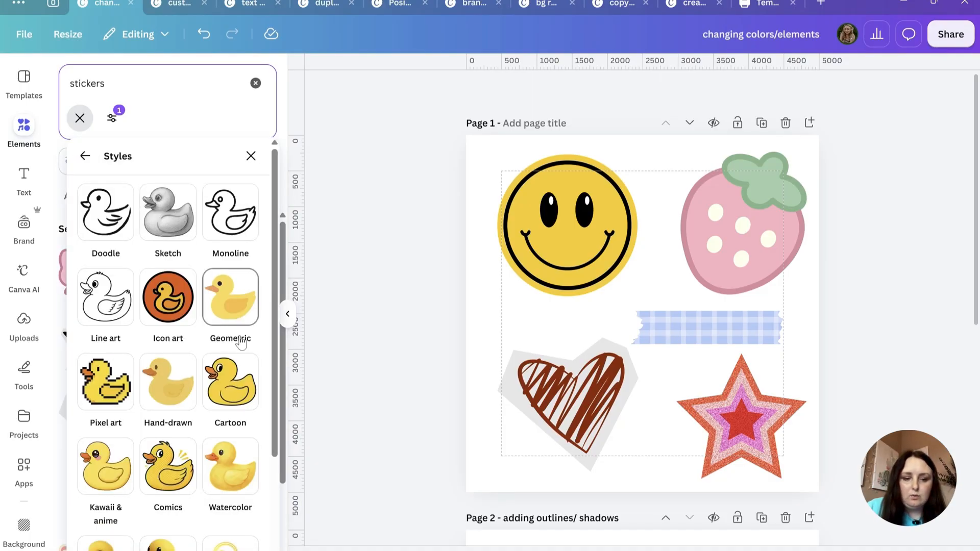
pyautogui.click(230, 466)
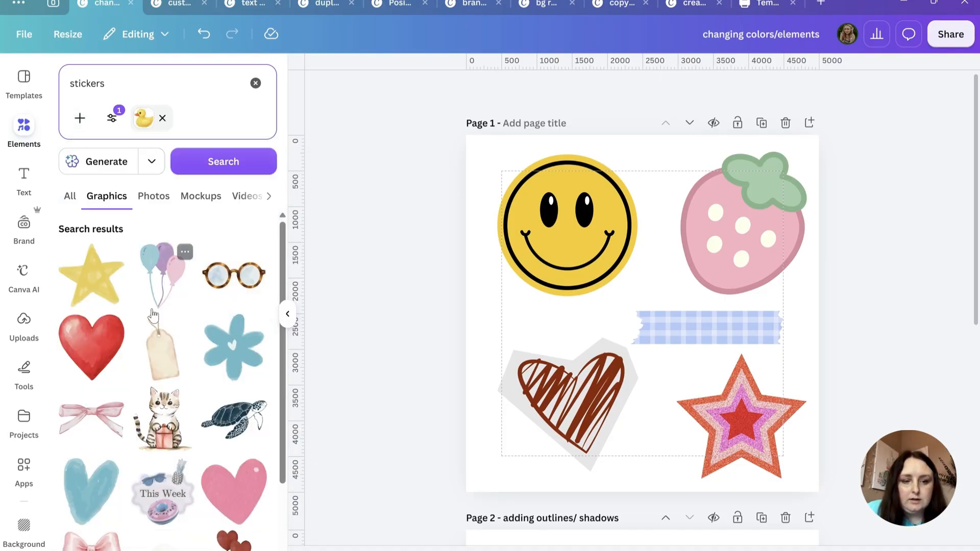
pyautogui.scroll(-3, 225, 336)
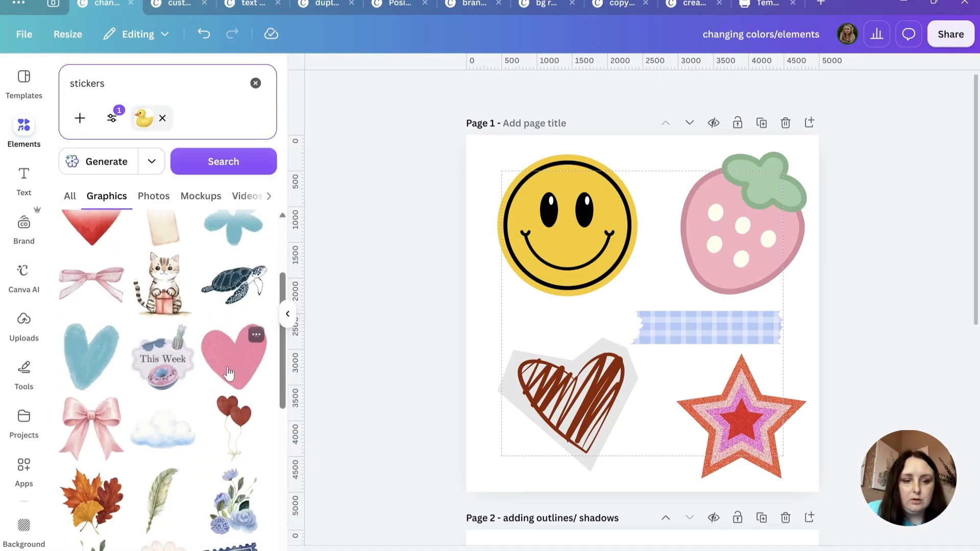
pyautogui.scroll(-5, 204, 387)
pyautogui.scroll(9, 188, 358)
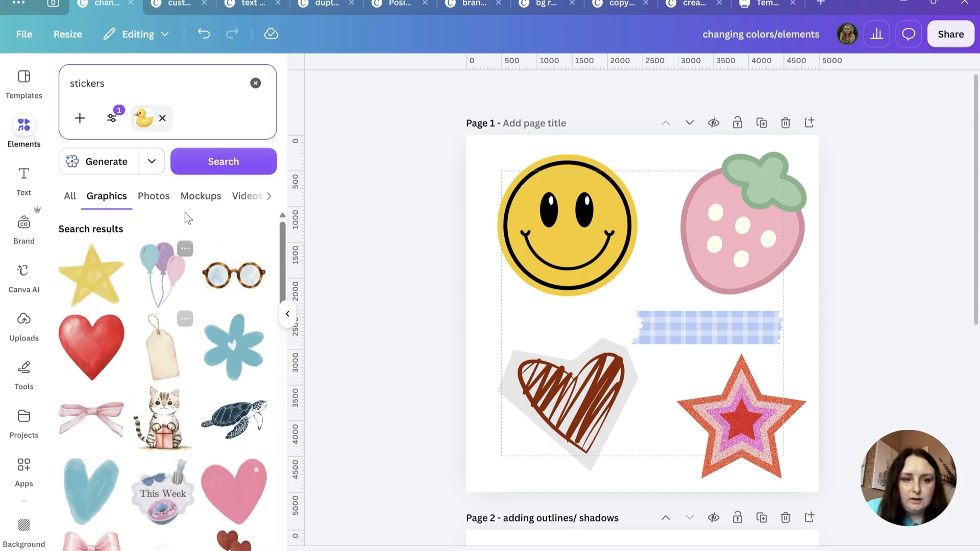
pyautogui.click(162, 118)
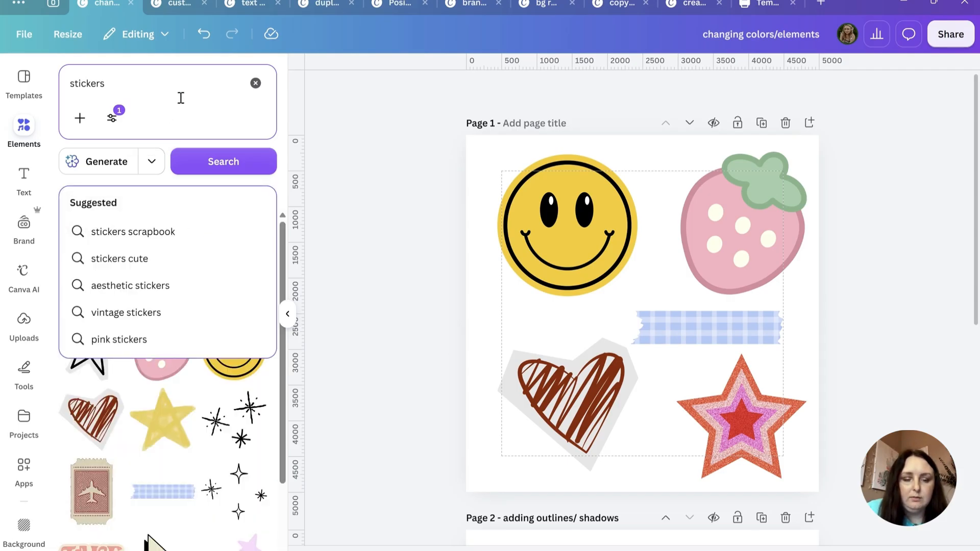
pyautogui.click(288, 314)
# Recolor the page 1 smiley, changing its yellow face to light crimson #ffafc3 and its black lines to gray green #7fb68a.
pyautogui.click(429, 209)
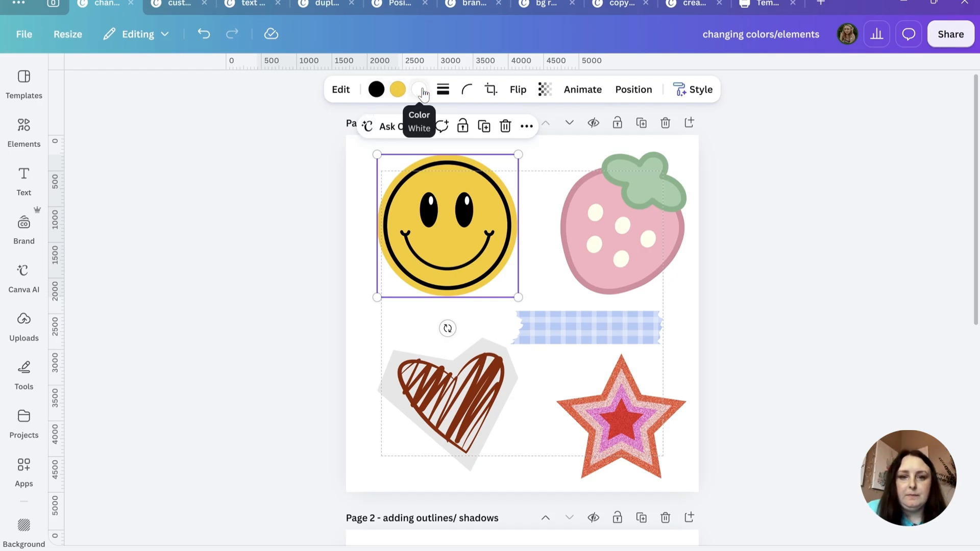
pyautogui.hotkey('ctrl', 'z')
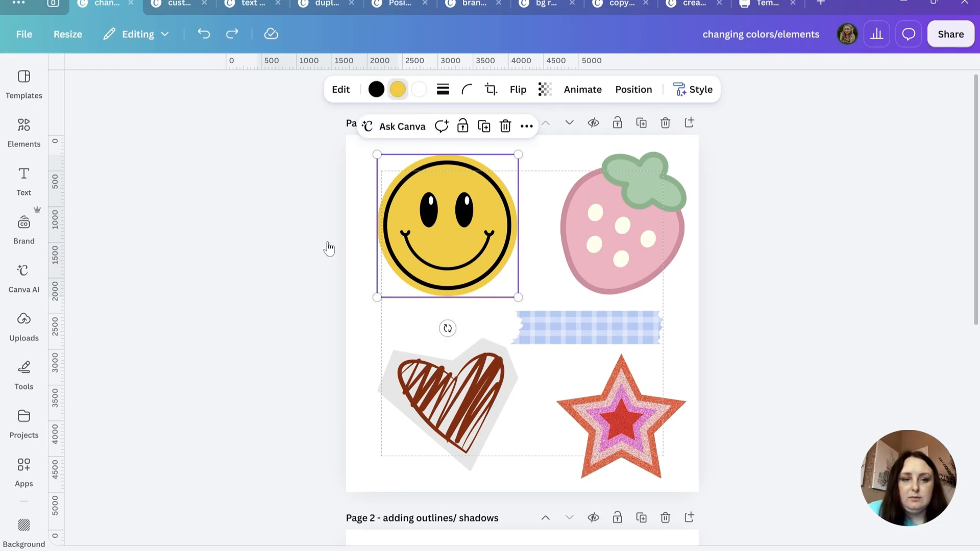
pyautogui.click(397, 89)
pyautogui.click(132, 176)
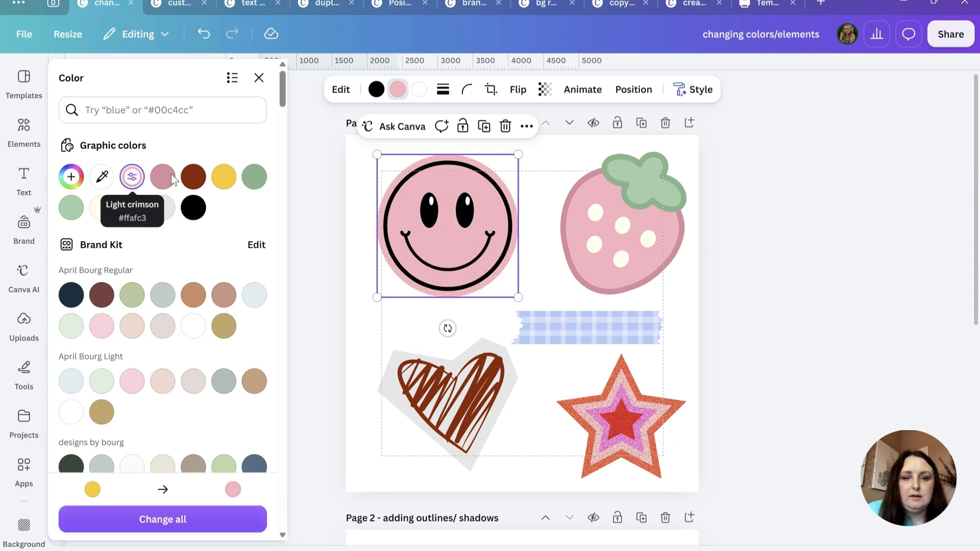
pyautogui.click(376, 89)
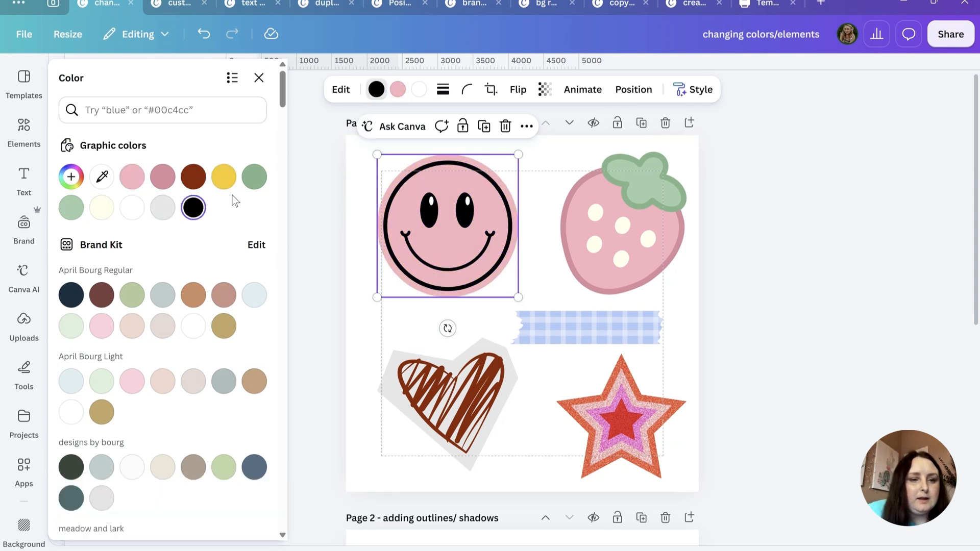
pyautogui.click(254, 177)
pyautogui.press('Escape')
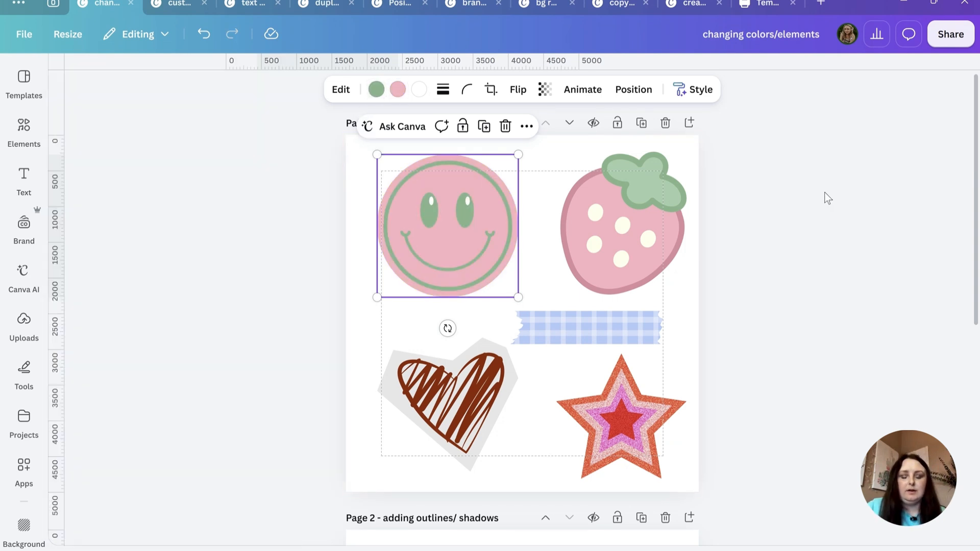
# Shift the blue gingham tape on page 1 slightly and recolor it light crimson #ffafc3.
pyautogui.click(551, 327)
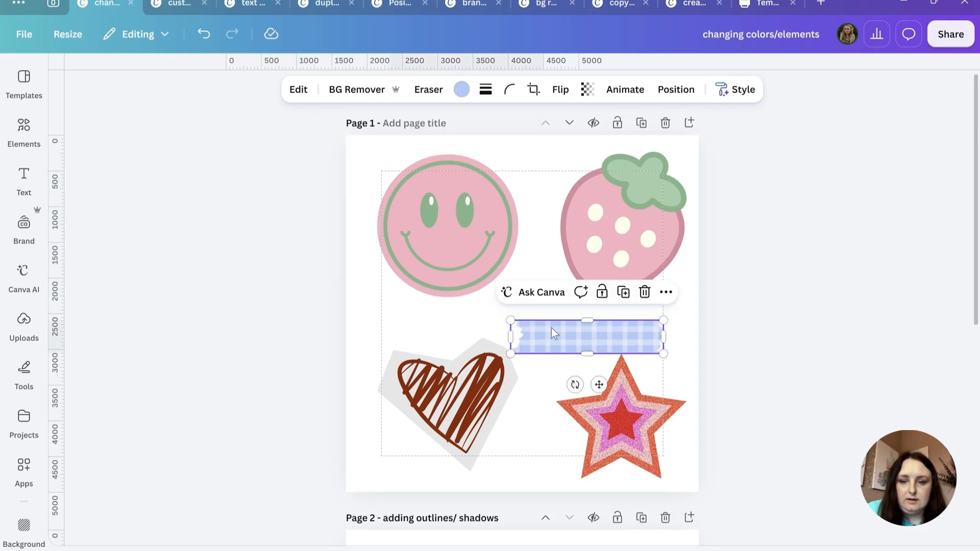
pyautogui.moveTo(553, 325); pyautogui.dragTo(553, 317)
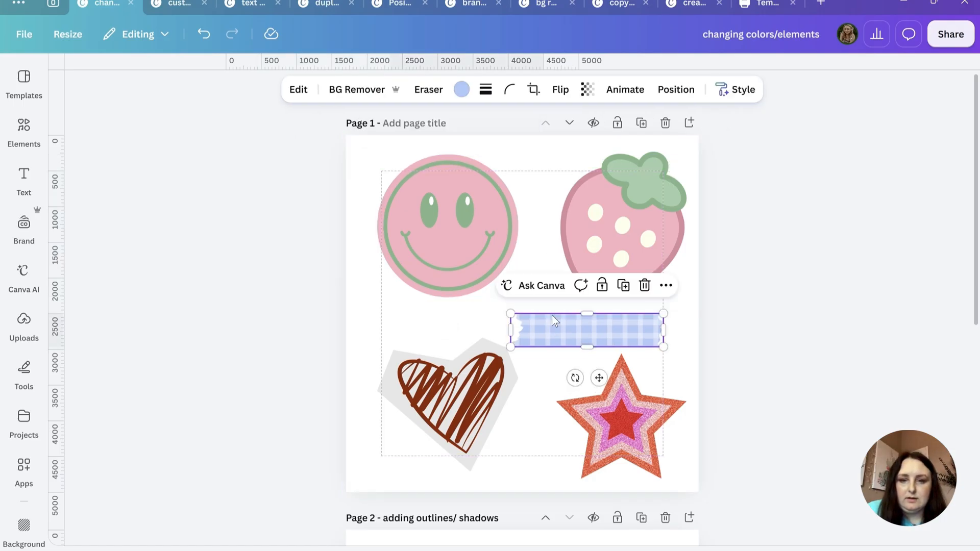
pyautogui.click(461, 90)
pyautogui.click(133, 226)
# Change the brown scribble lines of the page 1 heart to the light green already used in the design.
pyautogui.click(451, 425)
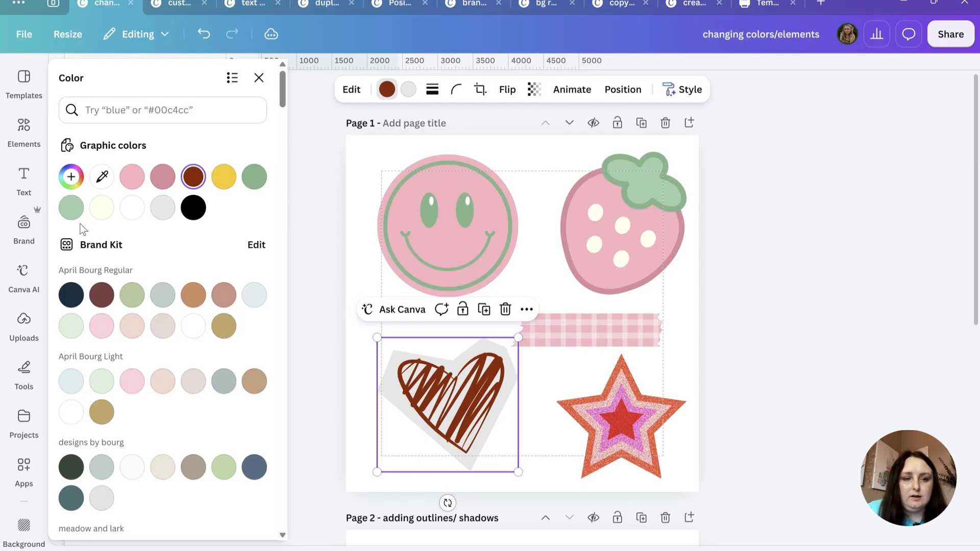
pyautogui.click(74, 214)
# Try gray green #7fb68a as the page 1 star's first color and pastel crimson #dd899d as its second.
pyautogui.press('Tab')
pyautogui.click(254, 227)
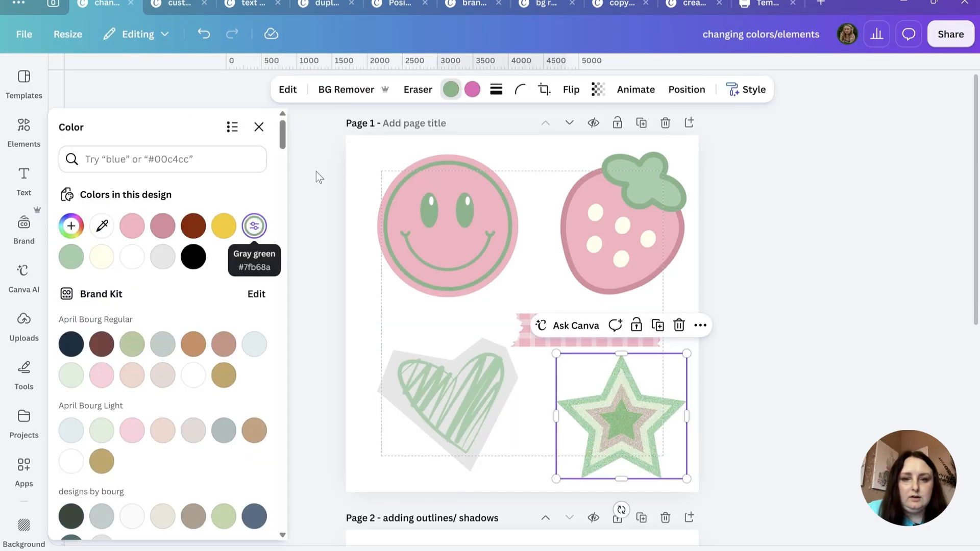
pyautogui.click(161, 230)
pyautogui.click(131, 226)
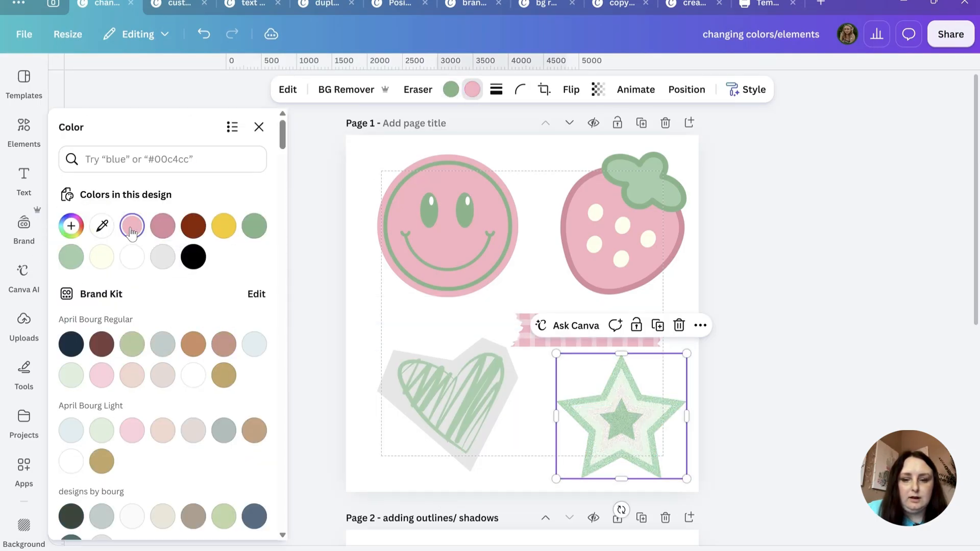
pyautogui.click(194, 226)
pyautogui.click(164, 228)
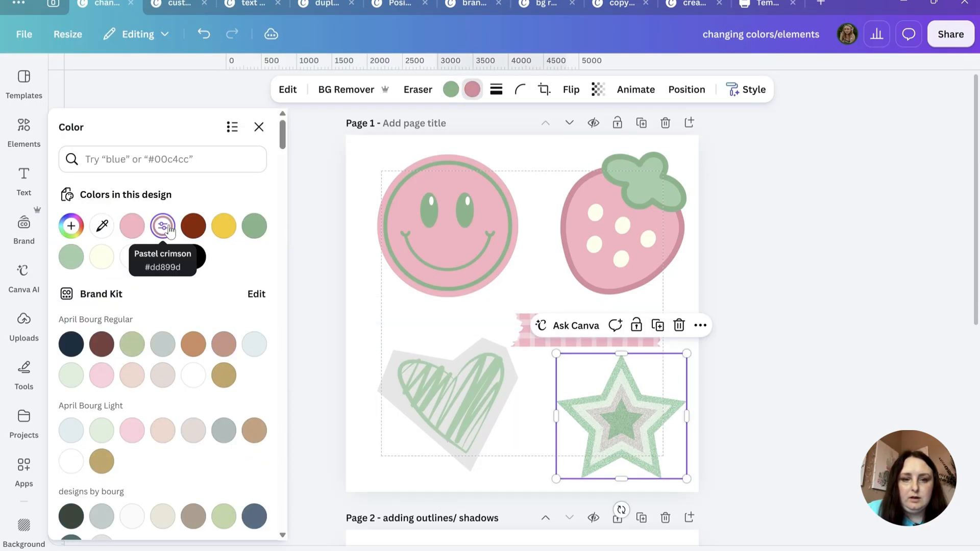
# Try the reverse pairing on the star, with pastel crimson #dd899d first and gray green #7fb68a second.
pyautogui.click(450, 90)
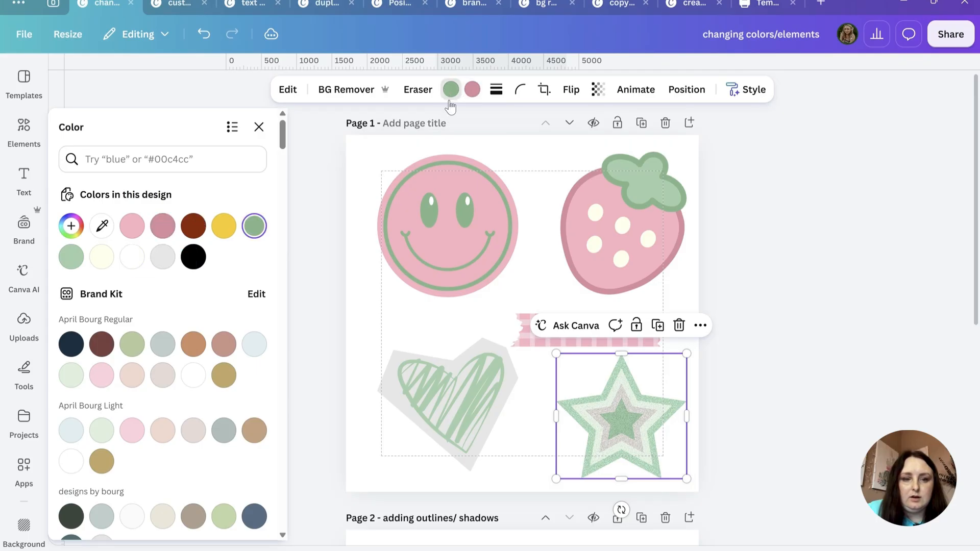
pyautogui.click(161, 228)
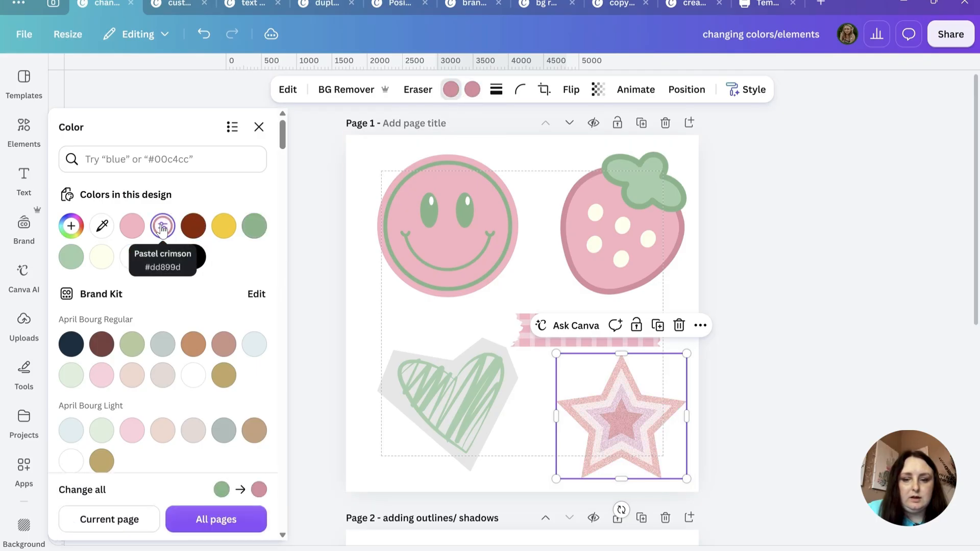
pyautogui.click(255, 229)
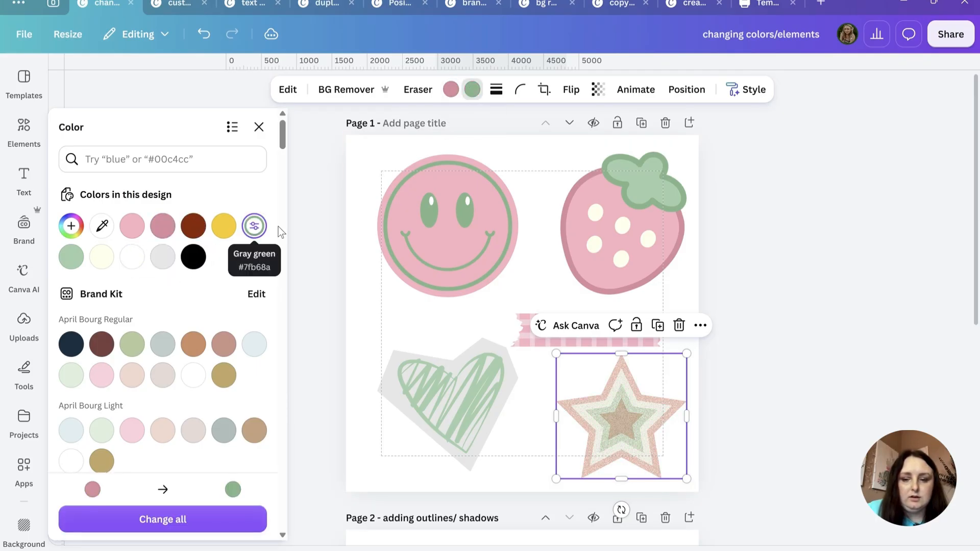
# Give the star's first color a custom bright magenta, #FF0CF5.
pyautogui.click(164, 228)
pyautogui.moveTo(142, 267); pyautogui.dragTo(123, 258)
pyautogui.moveTo(250, 344); pyautogui.dragTo(237, 343)
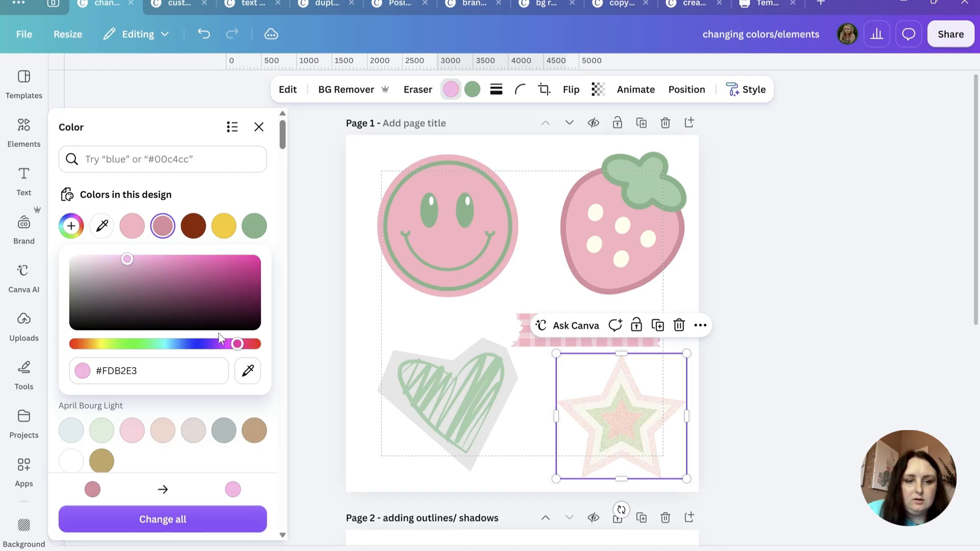
pyautogui.moveTo(127, 259); pyautogui.dragTo(249, 258)
pyautogui.moveTo(236, 344); pyautogui.dragTo(230, 344)
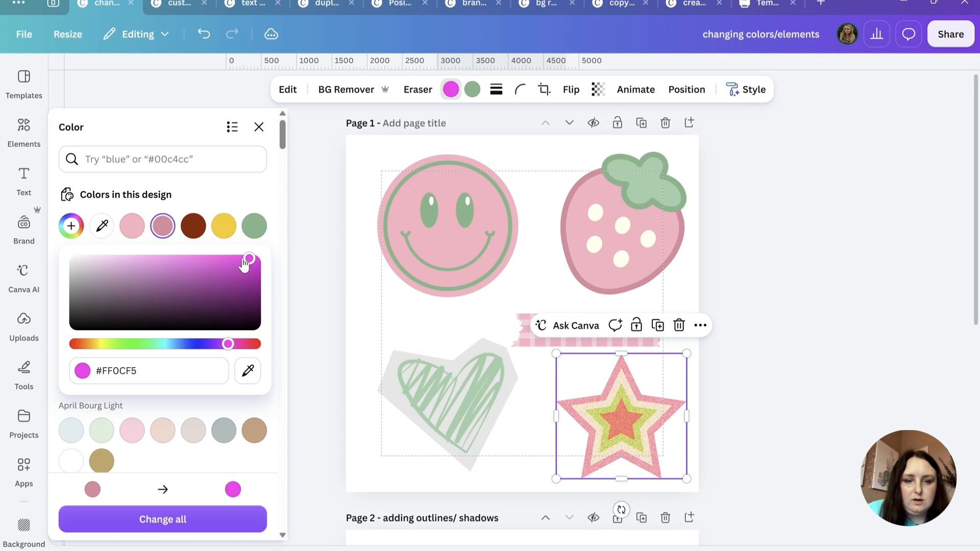
# Give the star's second color a custom muted teal, #558D85, and close the color choices.
pyautogui.click(472, 90)
pyautogui.click(254, 226)
pyautogui.moveTo(127, 277); pyautogui.dragTo(174, 287)
pyautogui.moveTo(145, 343); pyautogui.dragTo(160, 344)
pyautogui.moveTo(174, 287); pyautogui.dragTo(146, 289)
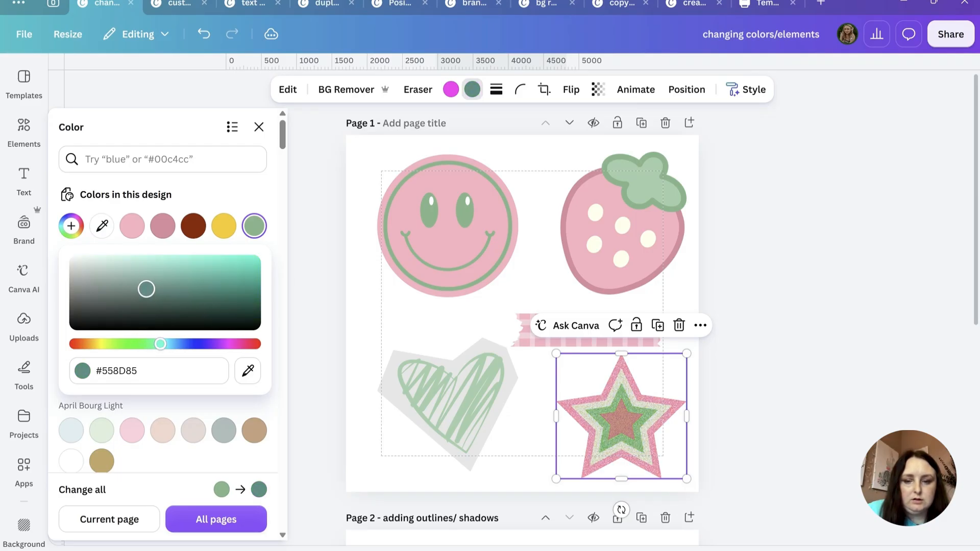
pyautogui.click(823, 157)
pyautogui.click(823, 158)
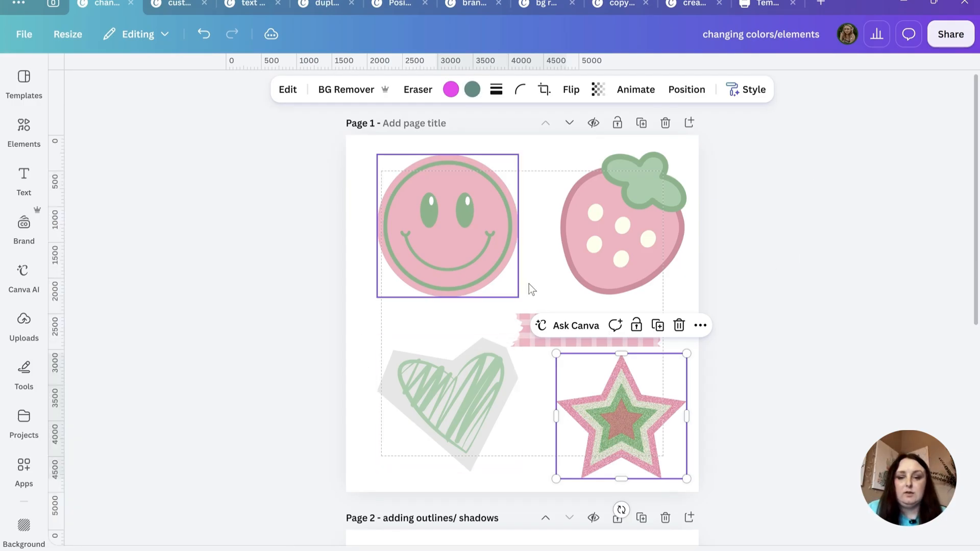
# Add an Outline shadow to the smiley on page 2 and set the outline color to white.
pyautogui.scroll(-6, 519, 400)
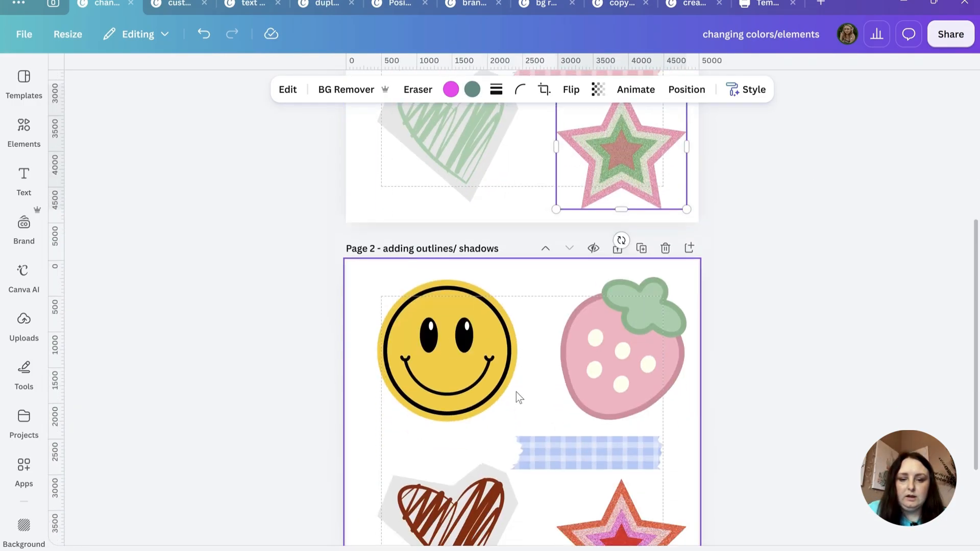
pyautogui.click(485, 270)
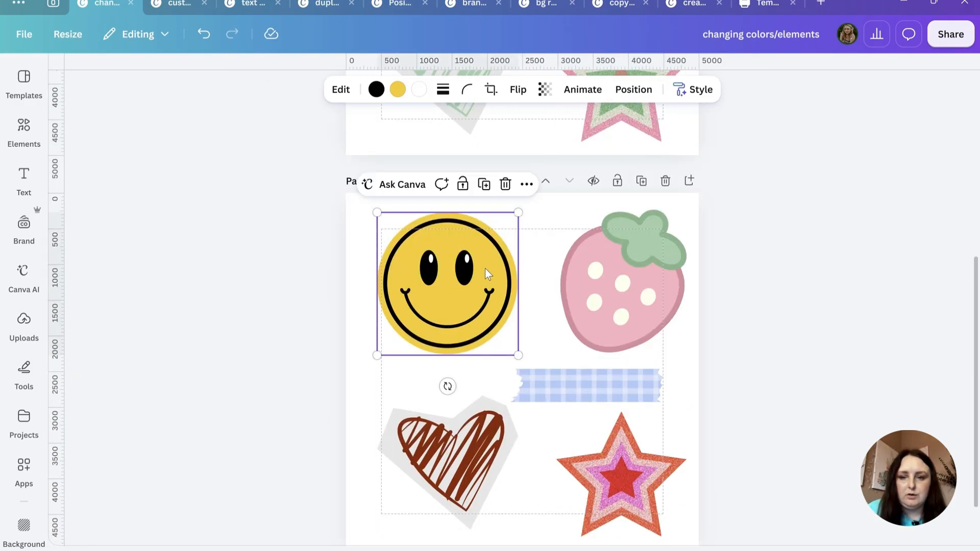
pyautogui.click(338, 90)
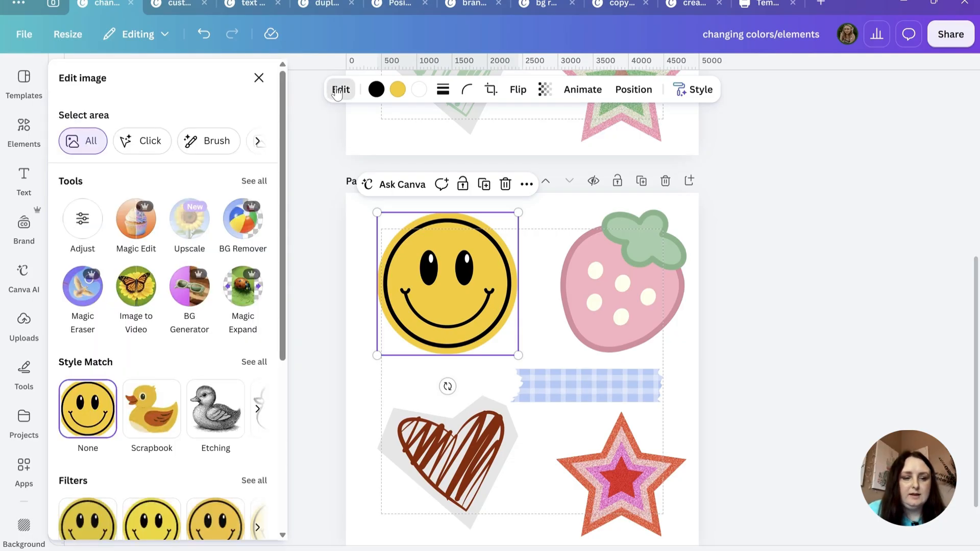
pyautogui.scroll(-5, 215, 357)
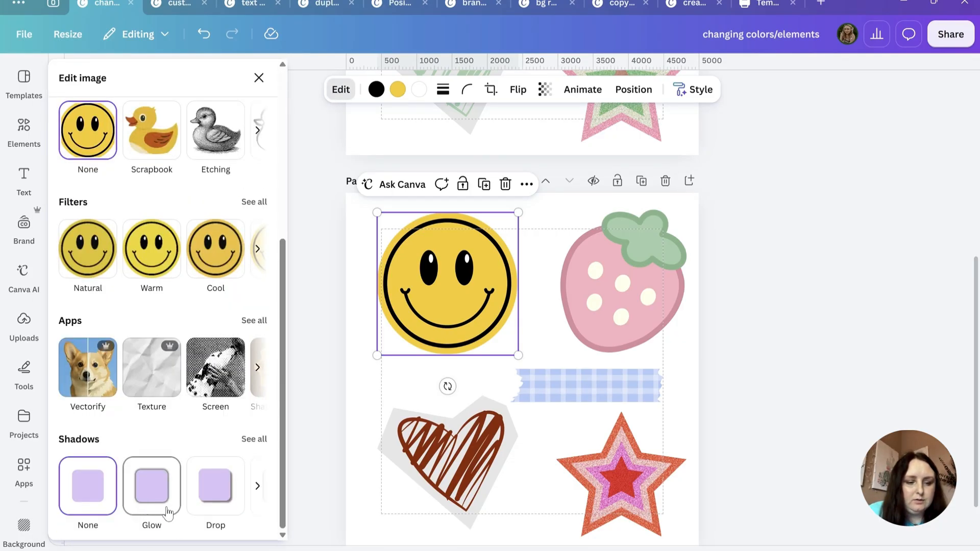
pyautogui.click(254, 439)
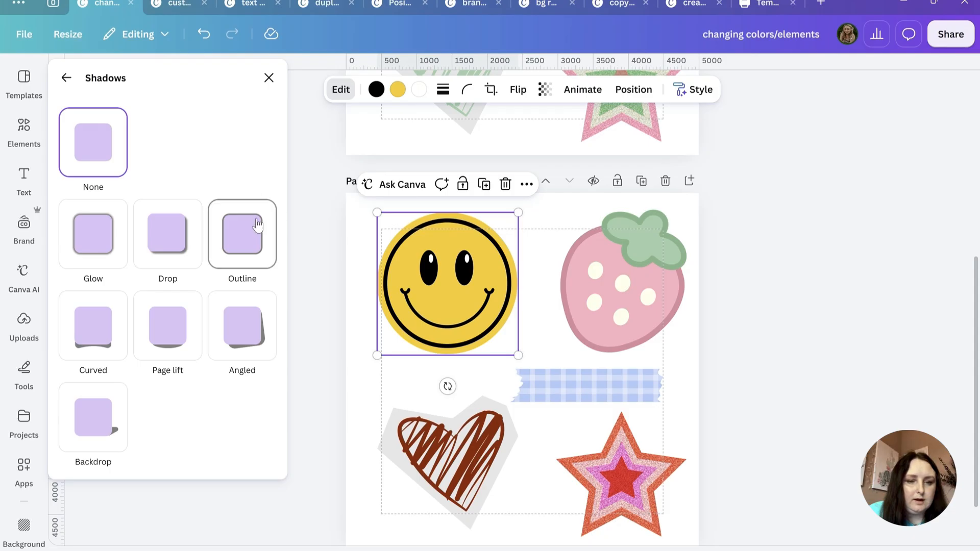
pyautogui.click(257, 224)
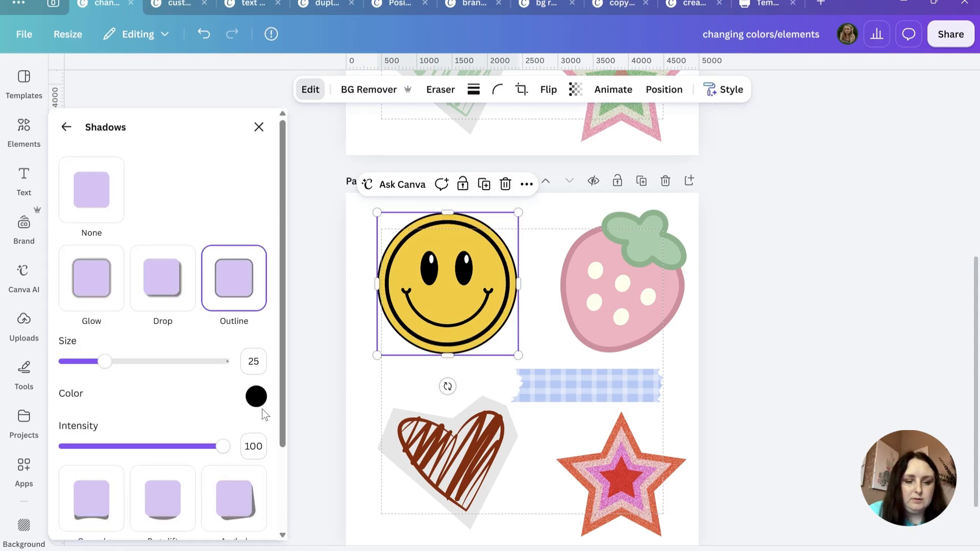
pyautogui.click(258, 400)
pyautogui.moveTo(265, 434); pyautogui.dragTo(257, 425)
# Set page 2's background to the pale pink-beige swatch from a saved color palette.
pyautogui.click(354, 223)
pyautogui.click(528, 89)
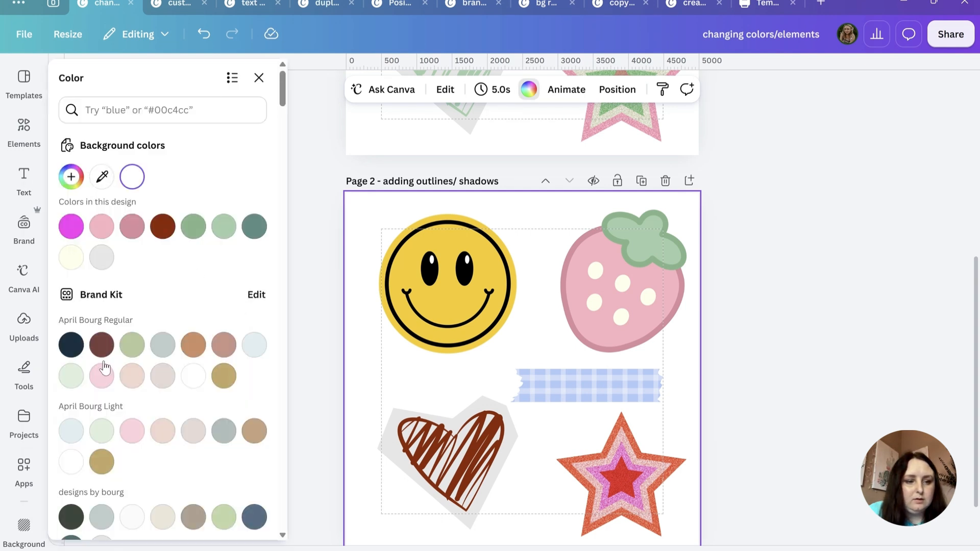
pyautogui.scroll(-8, 176, 415)
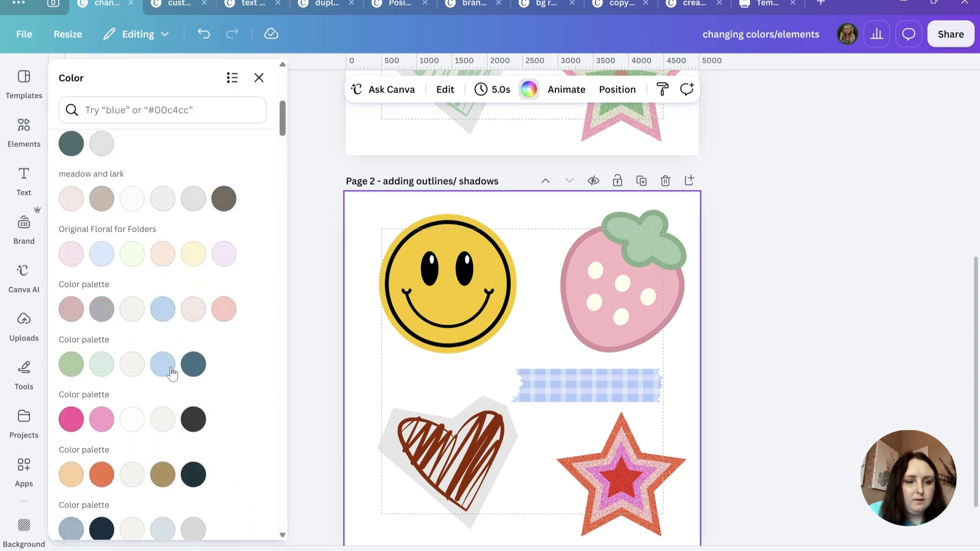
pyautogui.click(194, 310)
# Increase the white outline size on the page 2 smiley to 66.
pyautogui.click(480, 240)
pyautogui.click(288, 90)
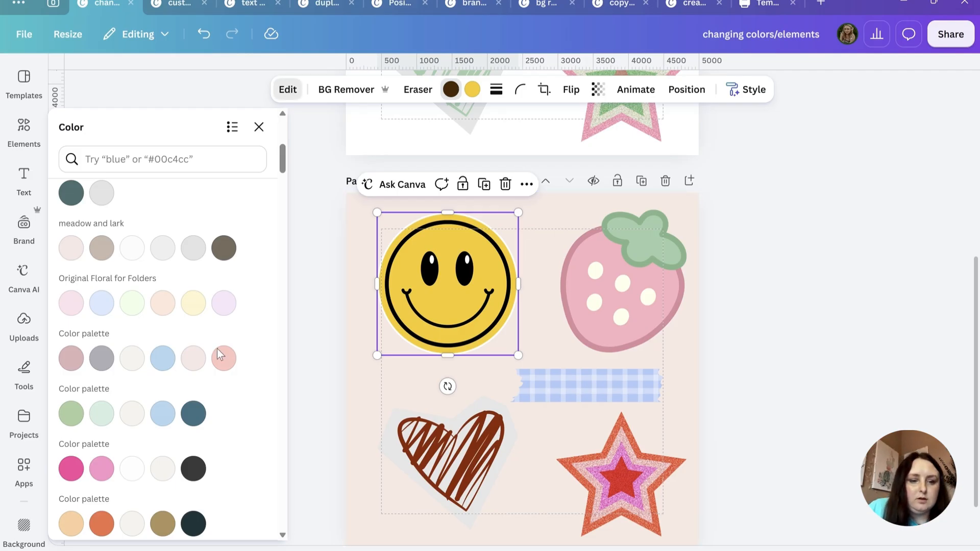
pyautogui.moveTo(102, 361); pyautogui.dragTo(170, 361)
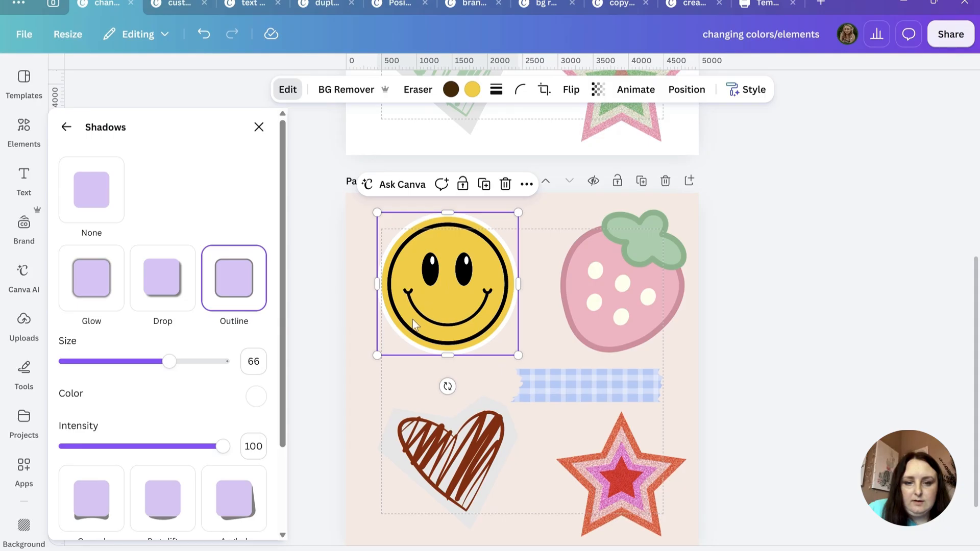
# Copy the smiley's white outline style onto the strawberry and the scribbled heart.
pyautogui.click(746, 89)
pyautogui.click(703, 124)
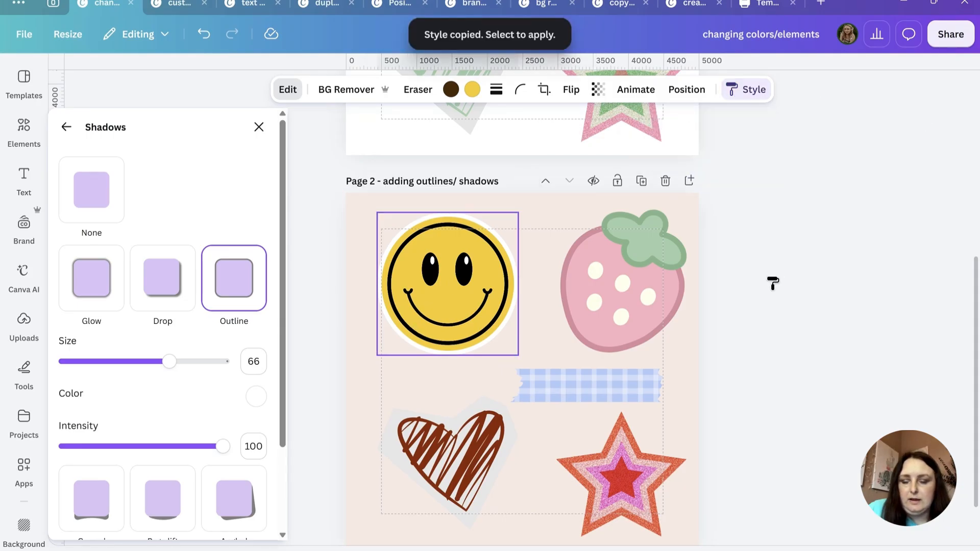
pyautogui.click(630, 309)
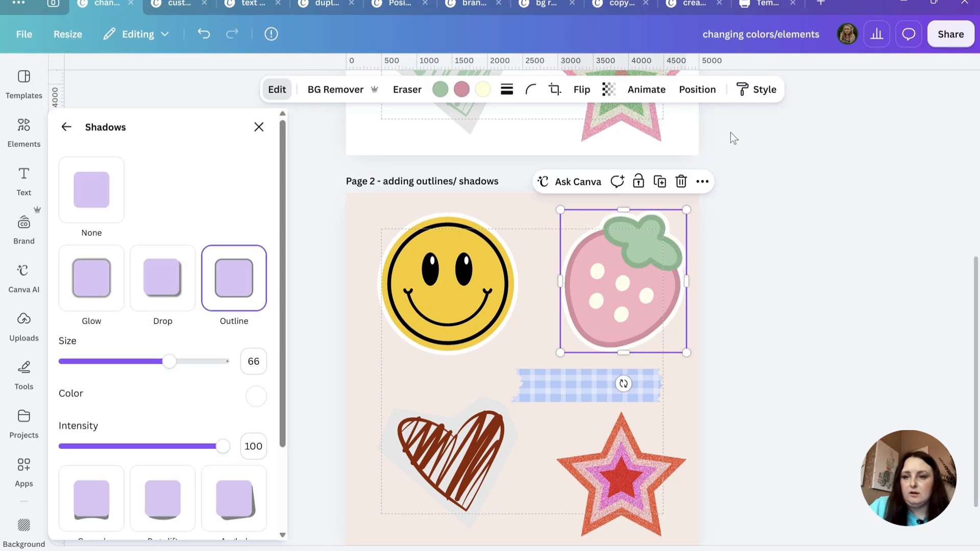
pyautogui.click(766, 92)
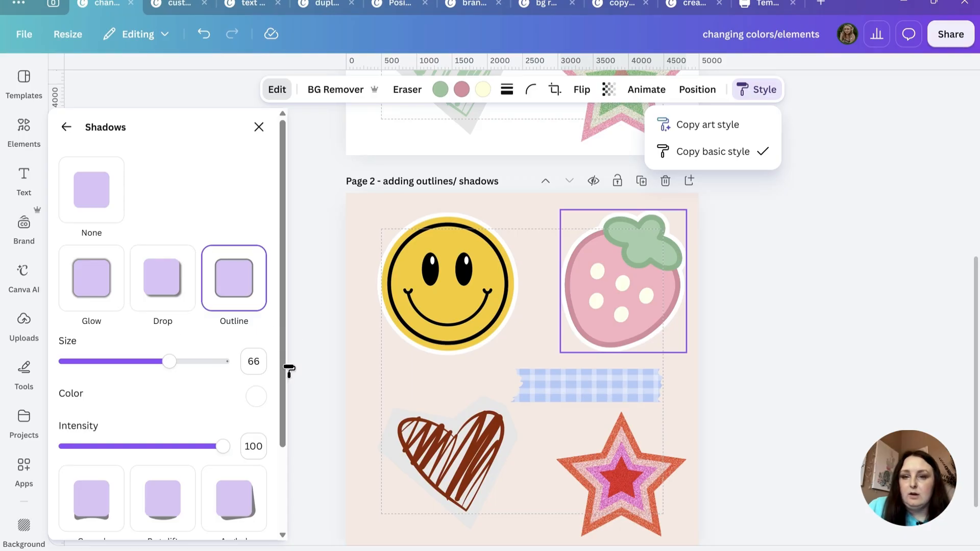
pyautogui.click(467, 472)
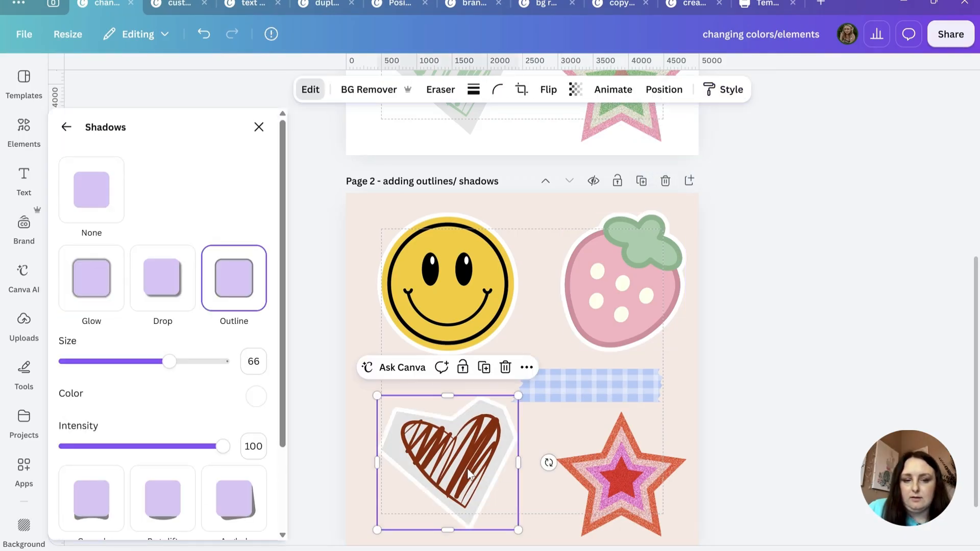
# Copy the heart's white outline style onto the blue gingham tape and the star, and close the shadow settings.
pyautogui.click(737, 89)
pyautogui.click(735, 152)
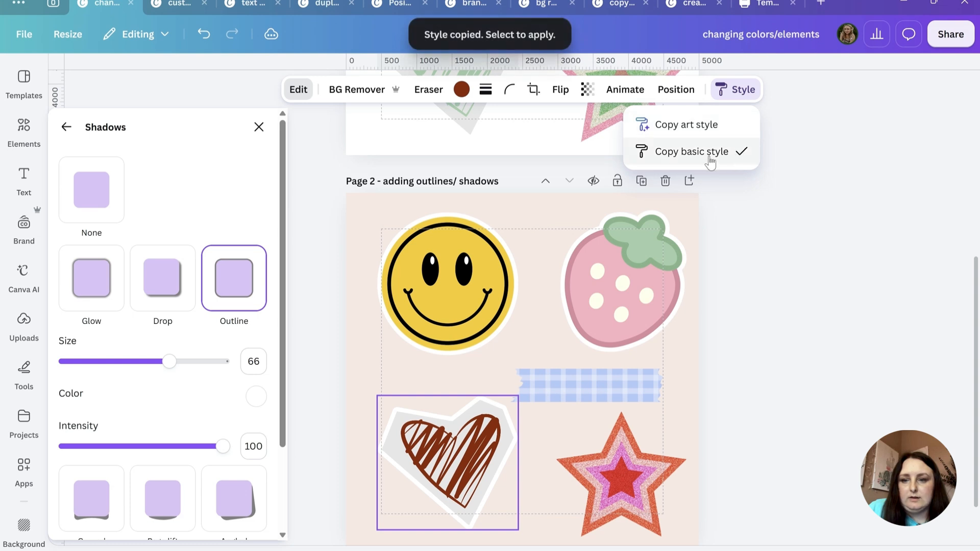
pyautogui.click(599, 393)
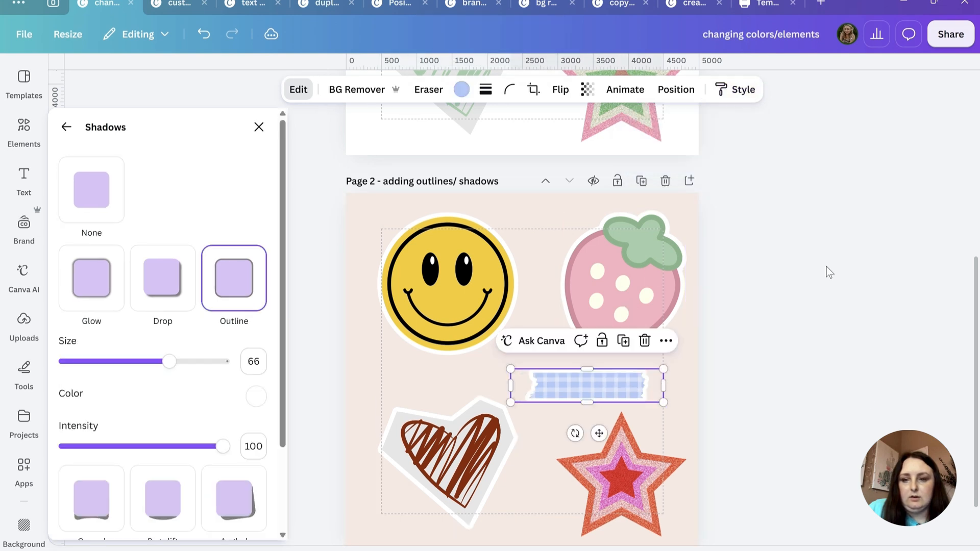
pyautogui.click(743, 91)
pyautogui.click(692, 151)
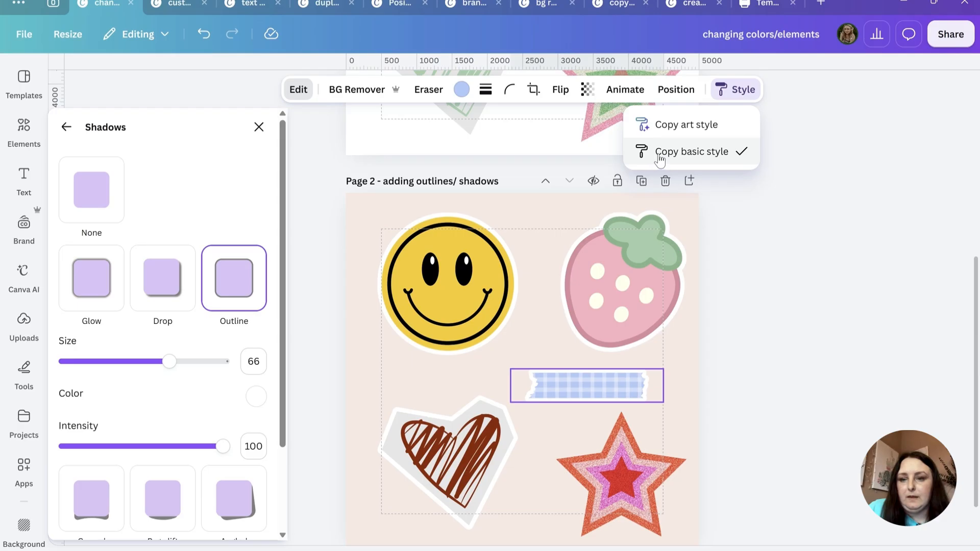
pyautogui.click(622, 488)
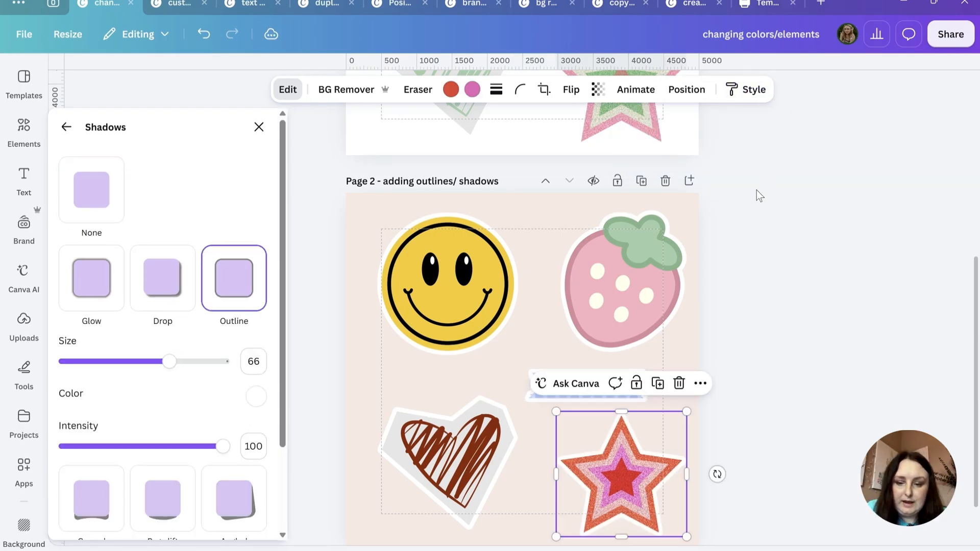
pyautogui.press('Escape')
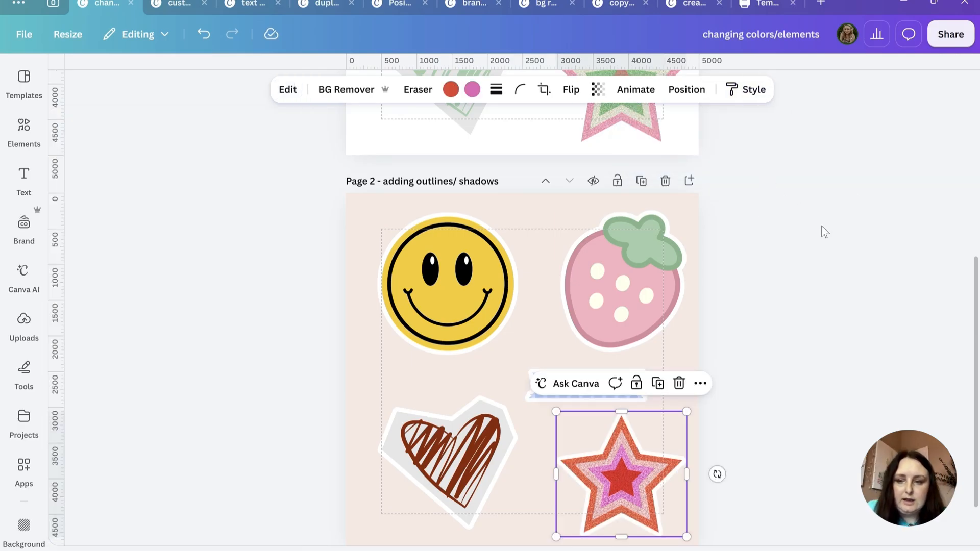
# Duplicate page 2 and delete every graphic except the smiley from the copy.
pyautogui.scroll(-1, 754, 252)
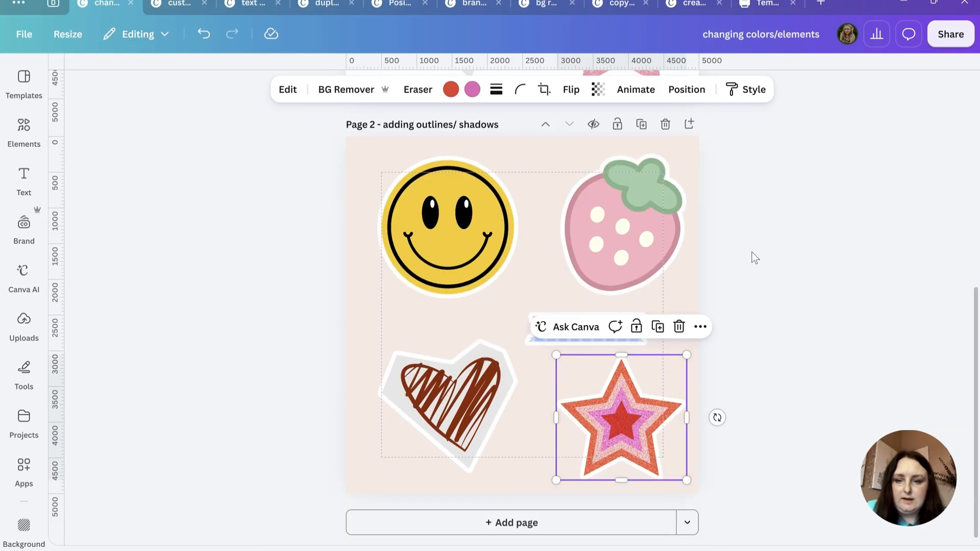
pyautogui.click(642, 124)
pyautogui.moveTo(809, 180); pyautogui.dragTo(548, 453)
pyautogui.click(629, 125)
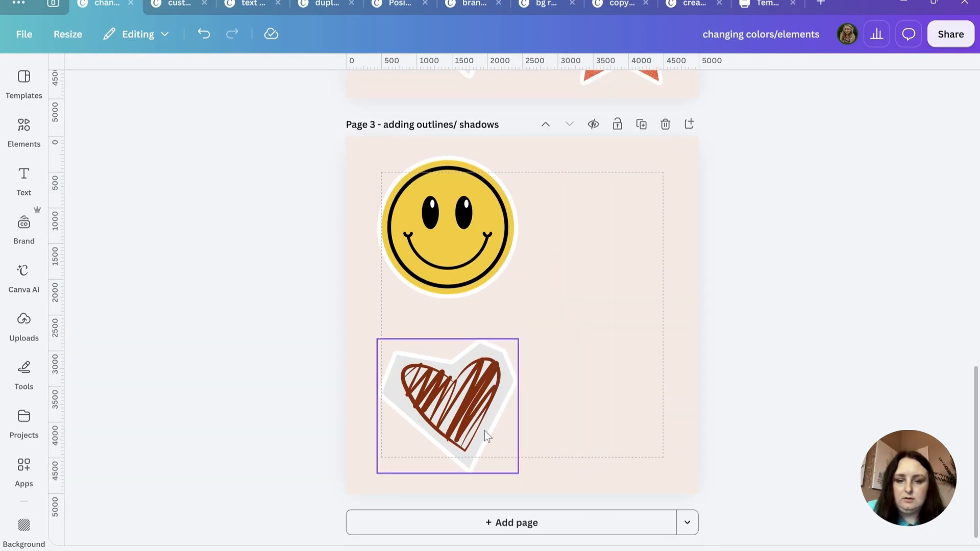
pyautogui.click(484, 430)
pyautogui.click(505, 311)
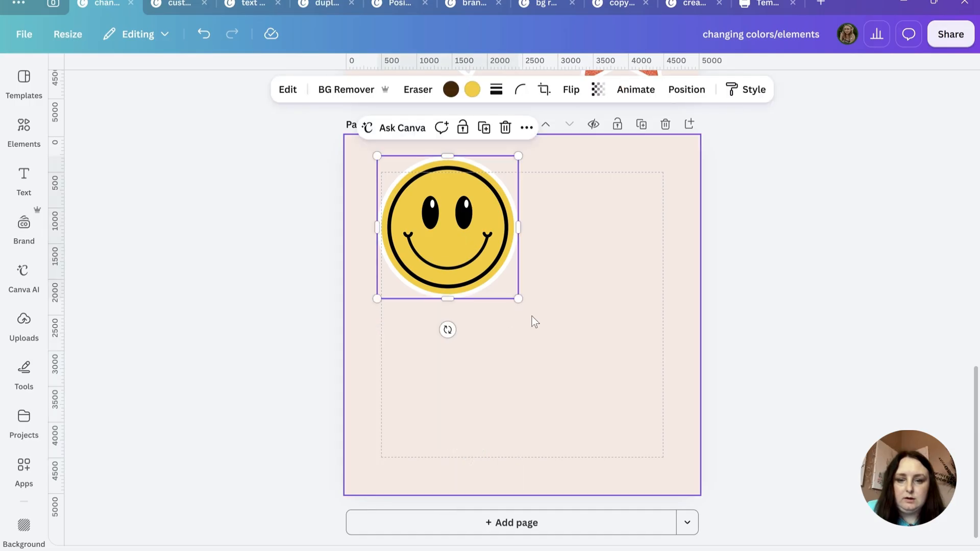
# Enlarge the smiley on page 3 to nearly fill the page and center it.
pyautogui.moveTo(557, 354); pyautogui.dragTo(679, 483)
pyautogui.moveTo(540, 335); pyautogui.dragTo(537, 323)
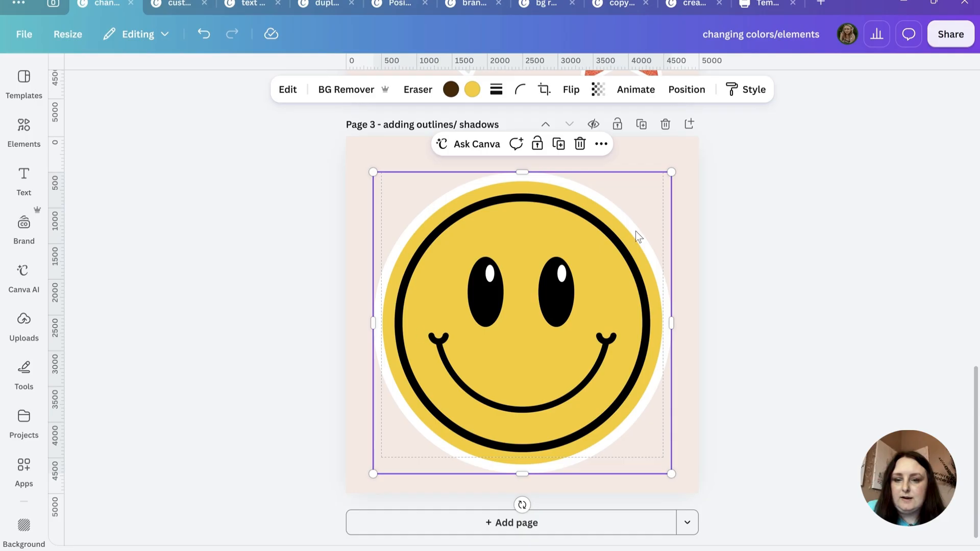
# Examine the download options for file type, transparent background and page selection, and close them without downloading.
pyautogui.click(950, 34)
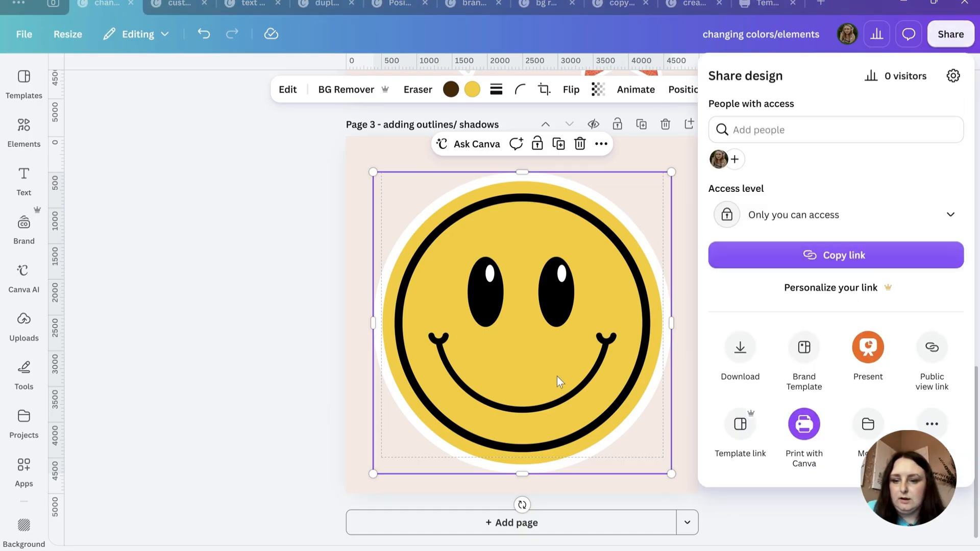
pyautogui.click(740, 348)
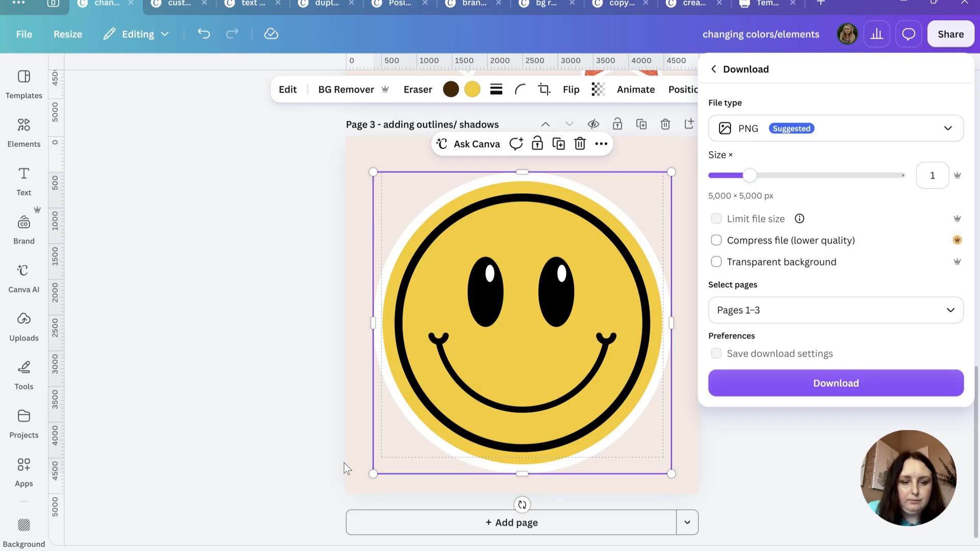
pyautogui.click(739, 461)
pyautogui.click(733, 431)
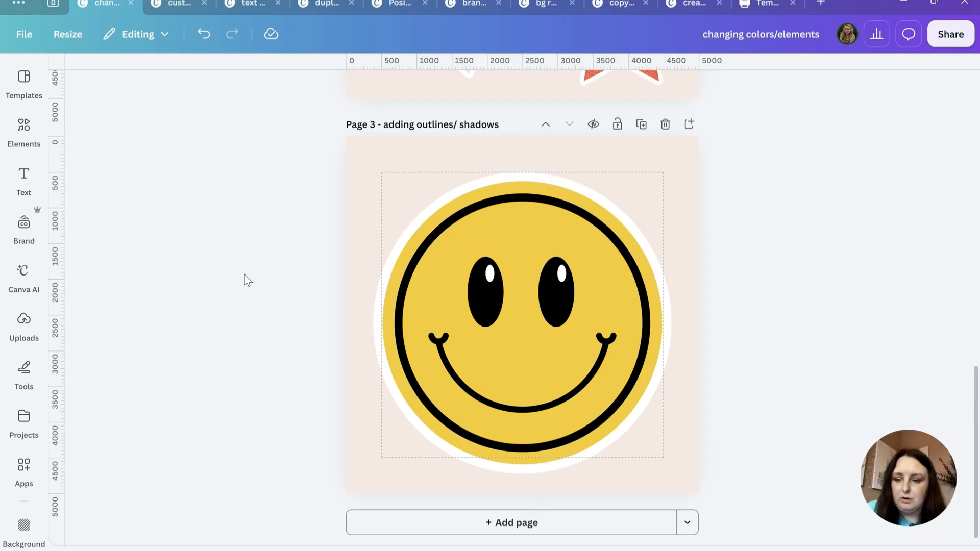
# Switch to the "custom size additional pages" design, view page 2, and change to the scrolling page view.
pyautogui.click(176, 4)
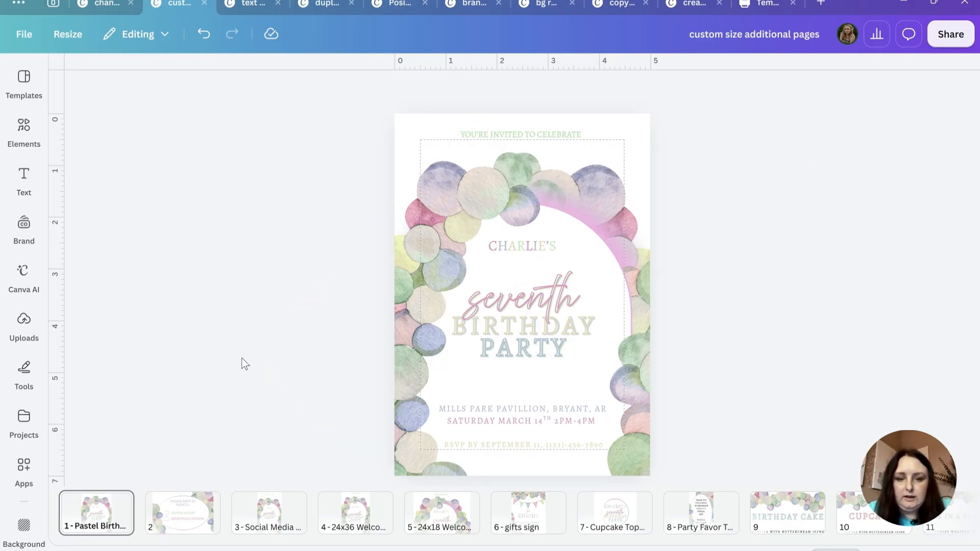
pyautogui.click(194, 510)
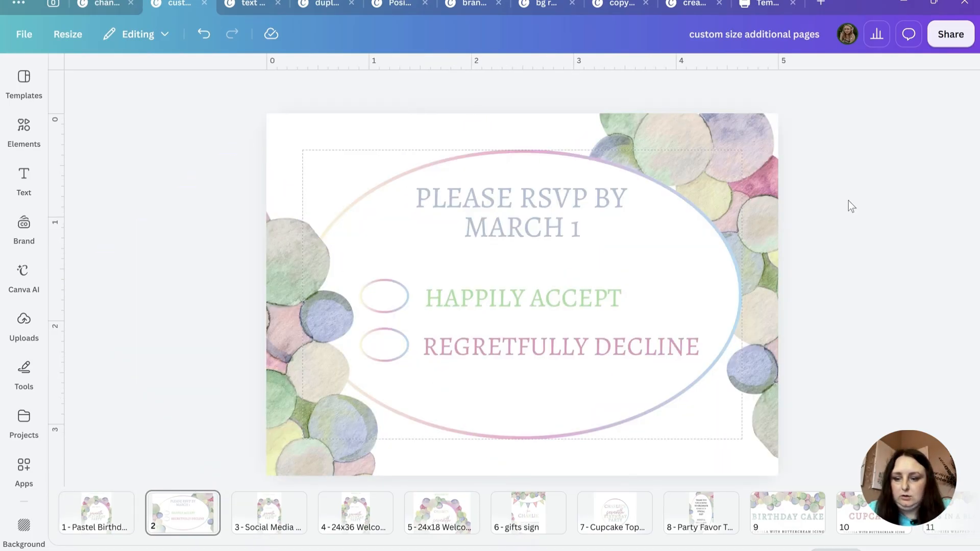
pyautogui.click(836, 549)
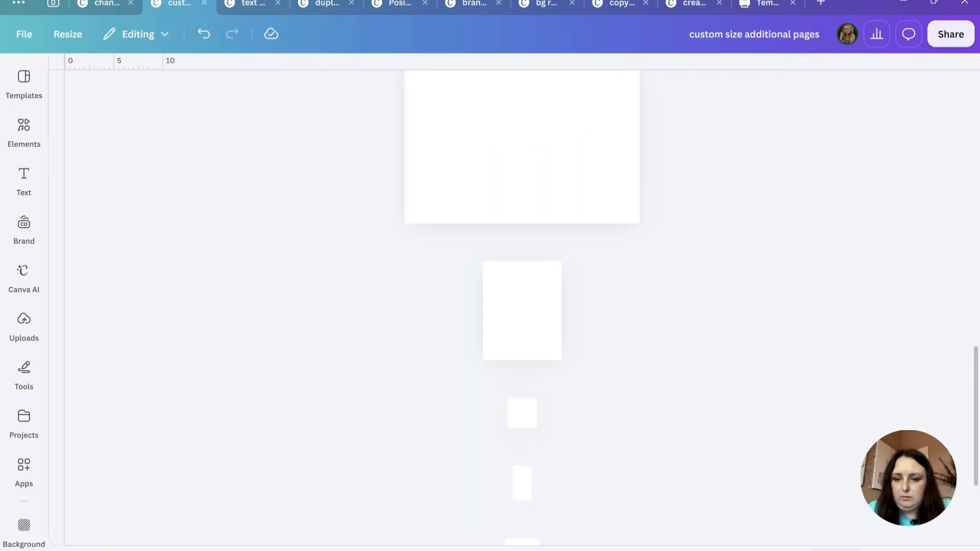
# Examine the differently sized first pages: invitation, RSVP card, social media version and 24x36 welcome sign.
pyautogui.scroll(15, 733, 225)
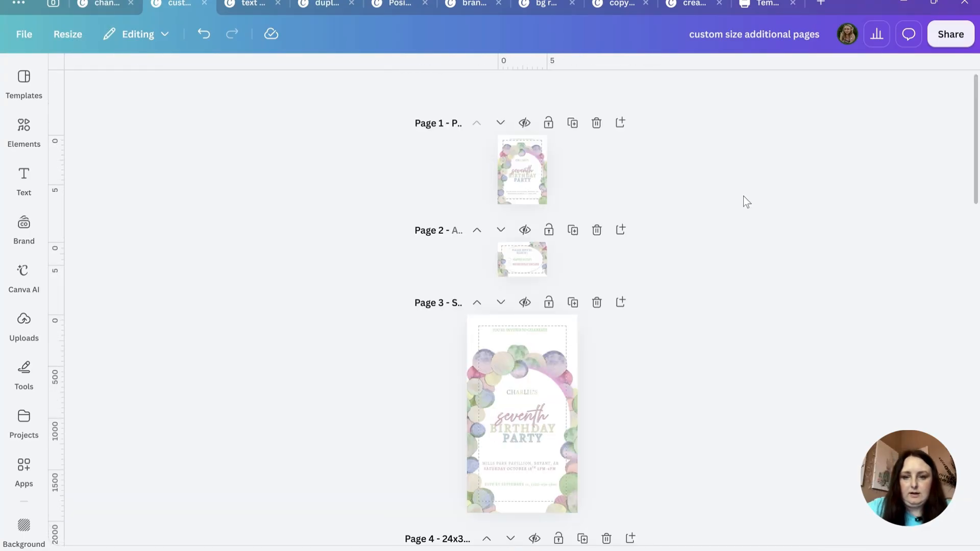
pyautogui.scroll(4, 743, 196)
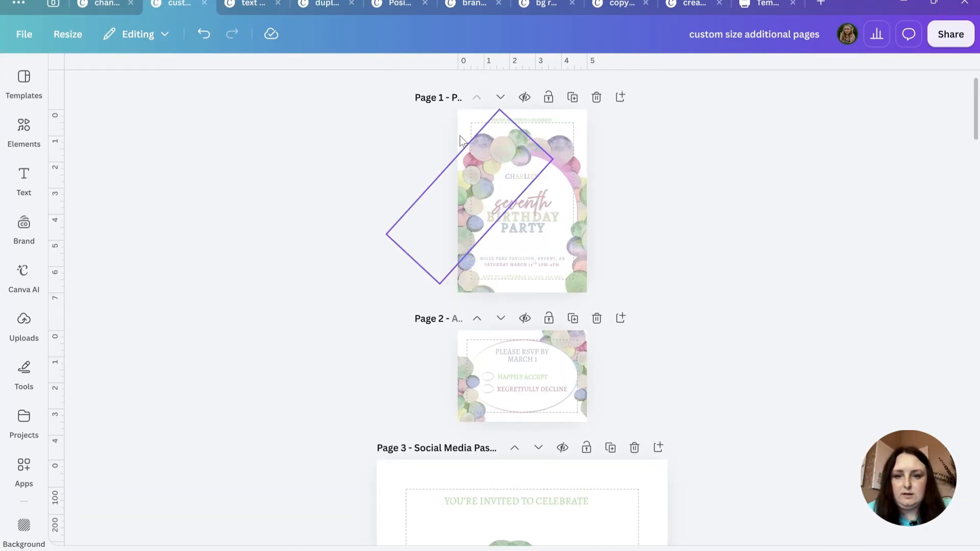
pyautogui.scroll(-2, 693, 161)
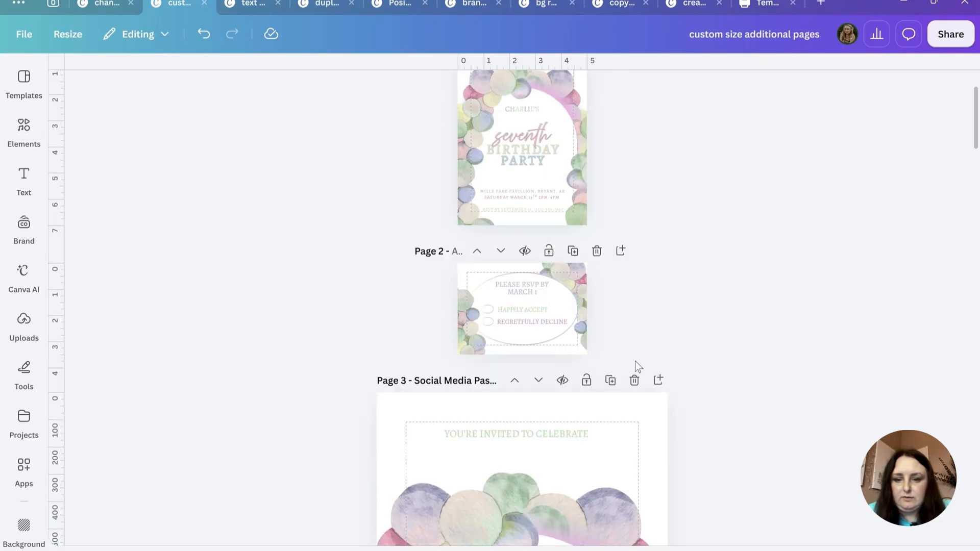
pyautogui.scroll(-5, 717, 270)
pyautogui.scroll(-6, 730, 247)
pyautogui.scroll(-7, 729, 245)
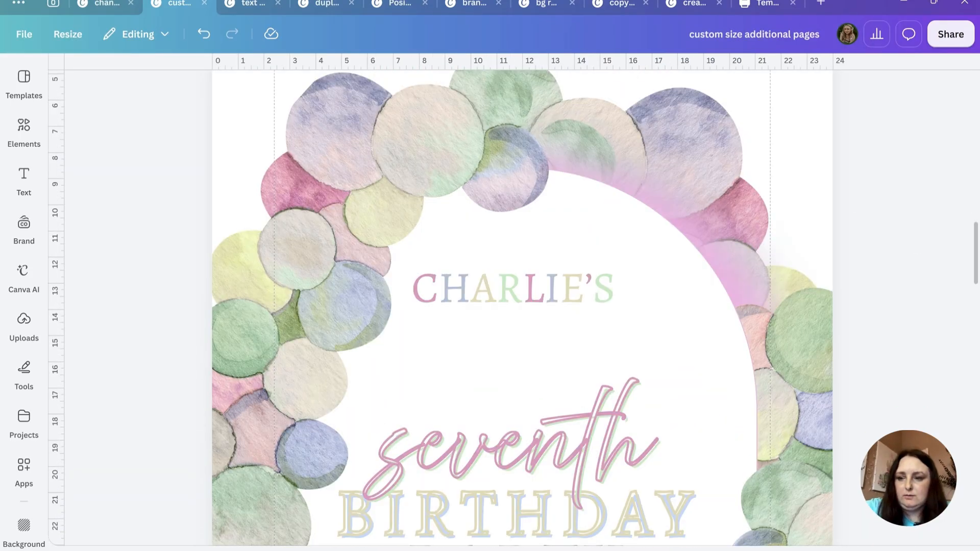
# Examine the remaining party pages, from the welcome and gifts signs through the cupcake topper, favor tag and food labels.
pyautogui.scroll(-5, 729, 245)
pyautogui.scroll(2, 790, 216)
pyautogui.scroll(-8, 742, 234)
pyautogui.scroll(-5, 743, 221)
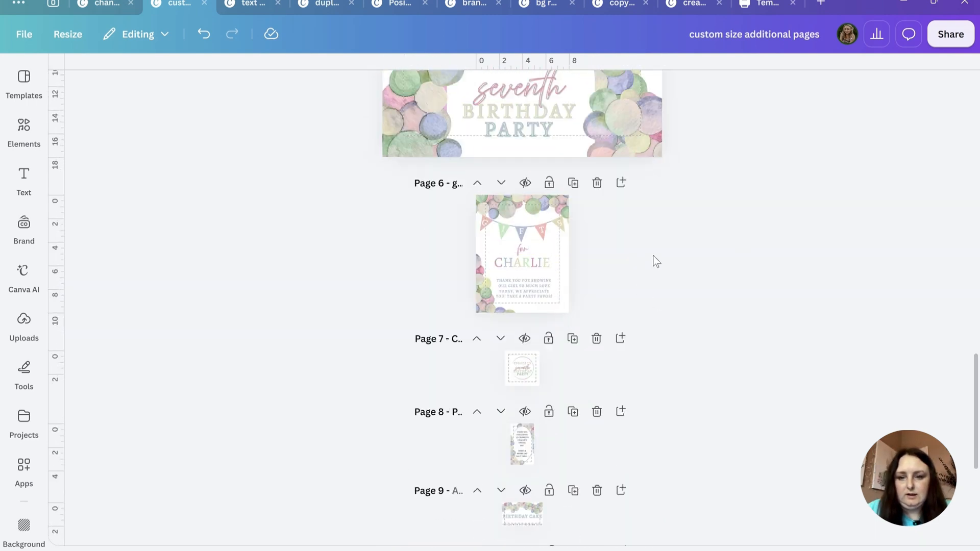
pyautogui.scroll(3, 522, 238)
pyautogui.scroll(3, 708, 217)
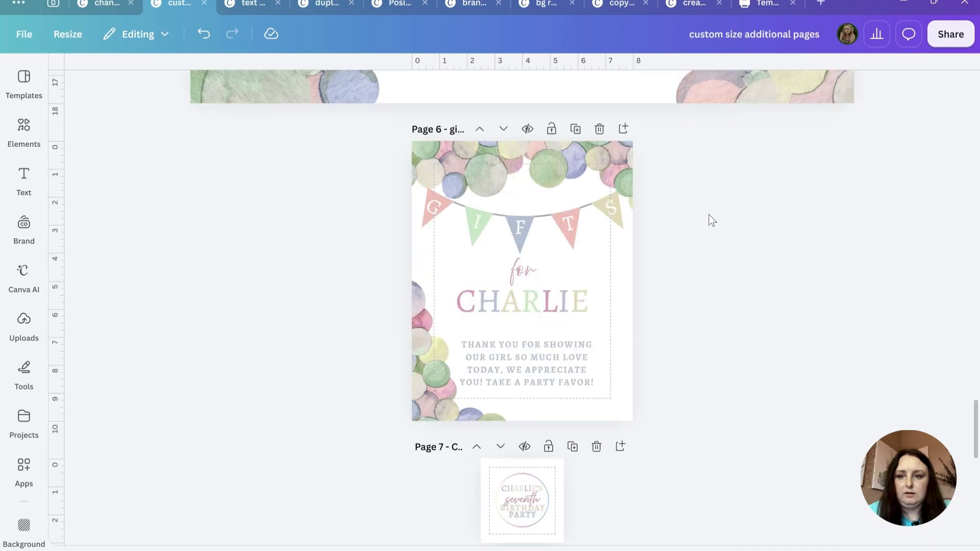
pyautogui.scroll(-7, 742, 265)
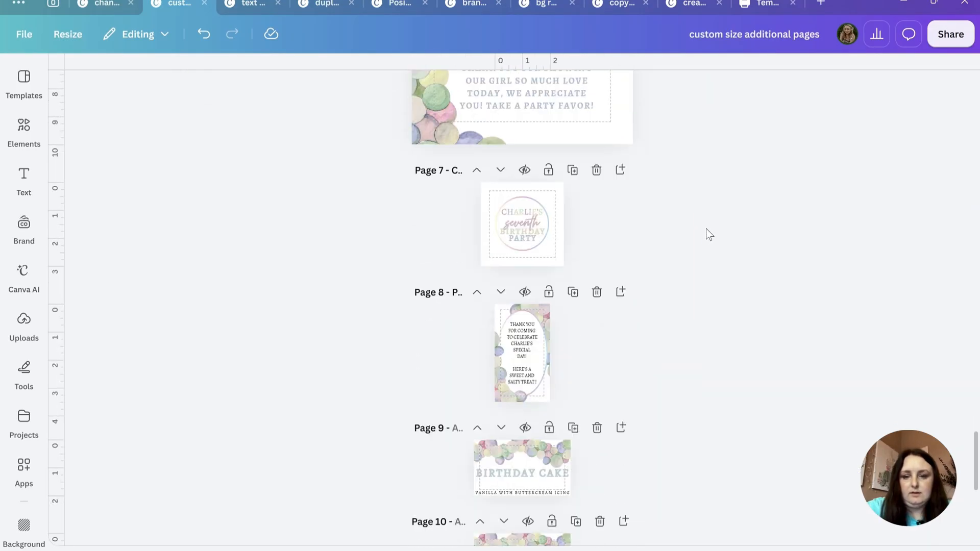
pyautogui.scroll(3, 706, 229)
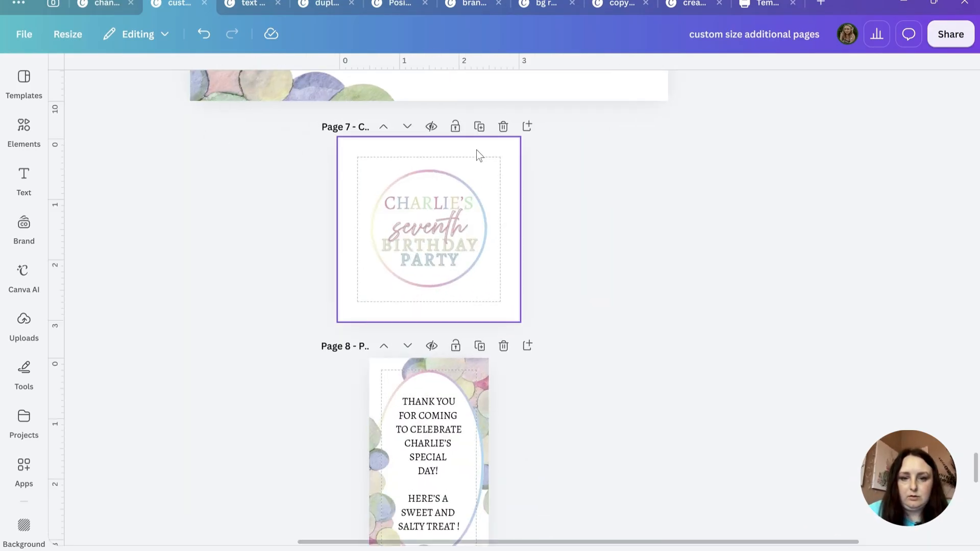
pyautogui.scroll(-4, 510, 256)
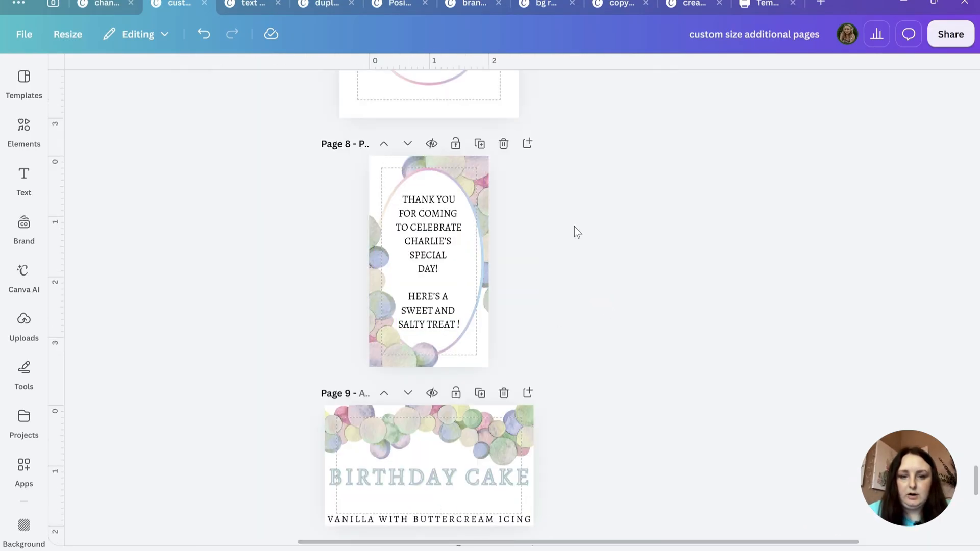
pyautogui.scroll(-6, 697, 249)
pyautogui.scroll(-6, 696, 244)
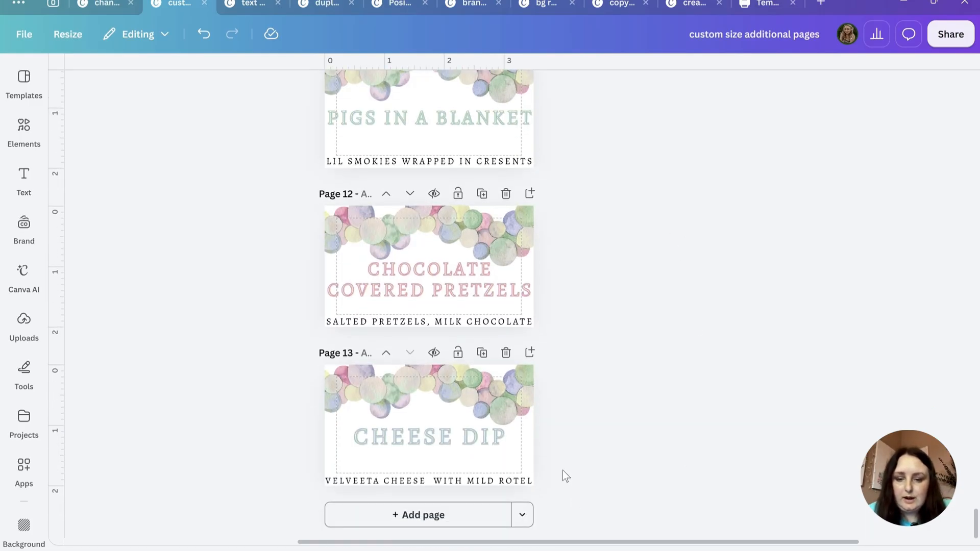
# Add a new custom-size page of 5 x 7 in to the end of the design.
pyautogui.click(523, 516)
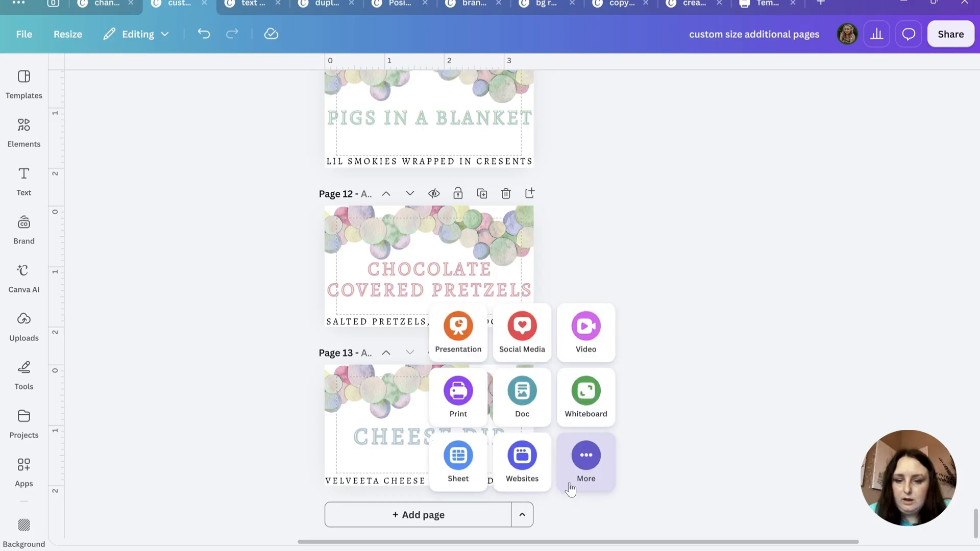
pyautogui.click(587, 472)
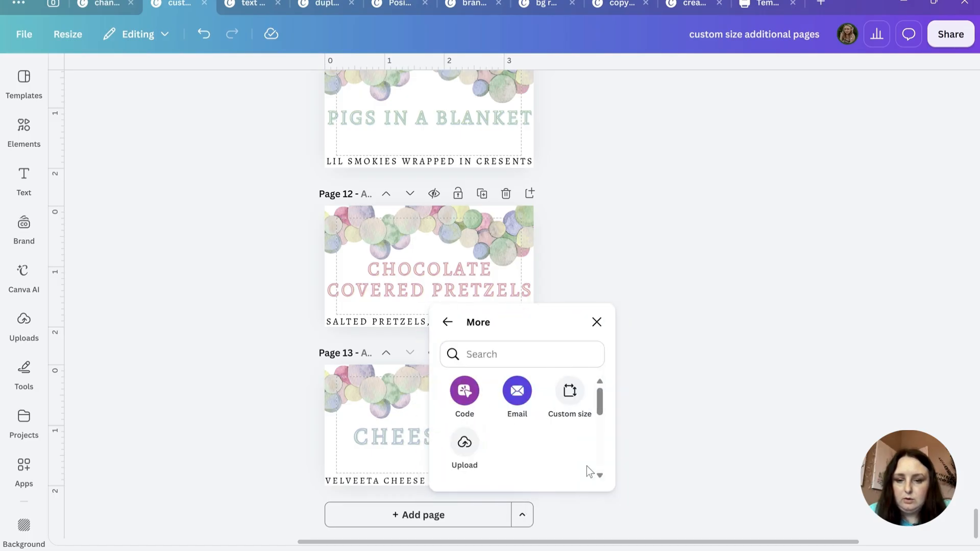
pyautogui.click(564, 393)
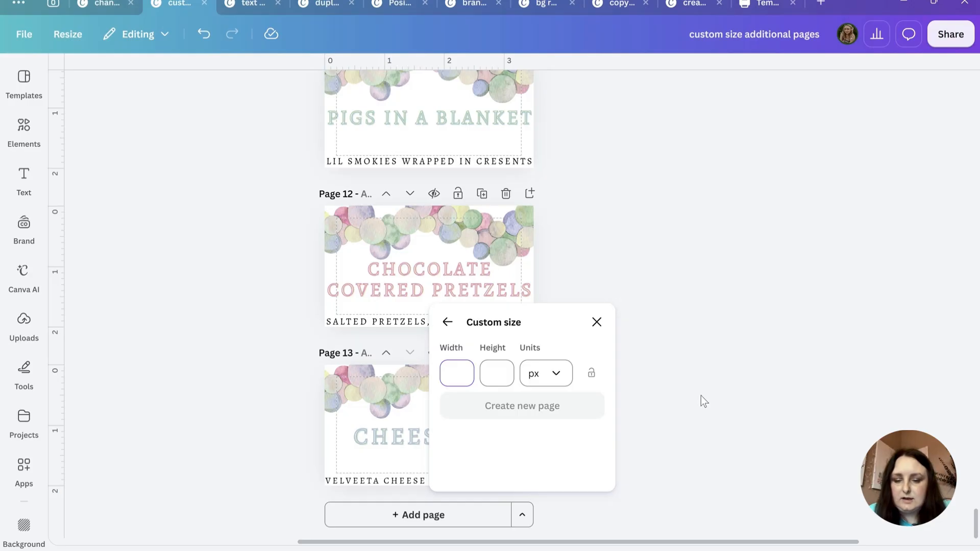
pyautogui.click(546, 378)
pyautogui.click(536, 437)
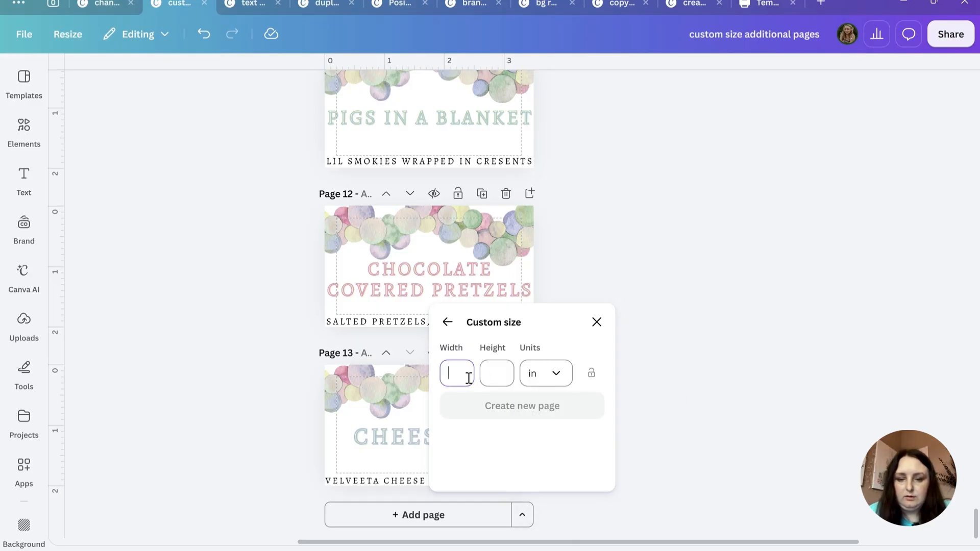
pyautogui.click(508, 372)
pyautogui.write('7')
pyautogui.click(531, 407)
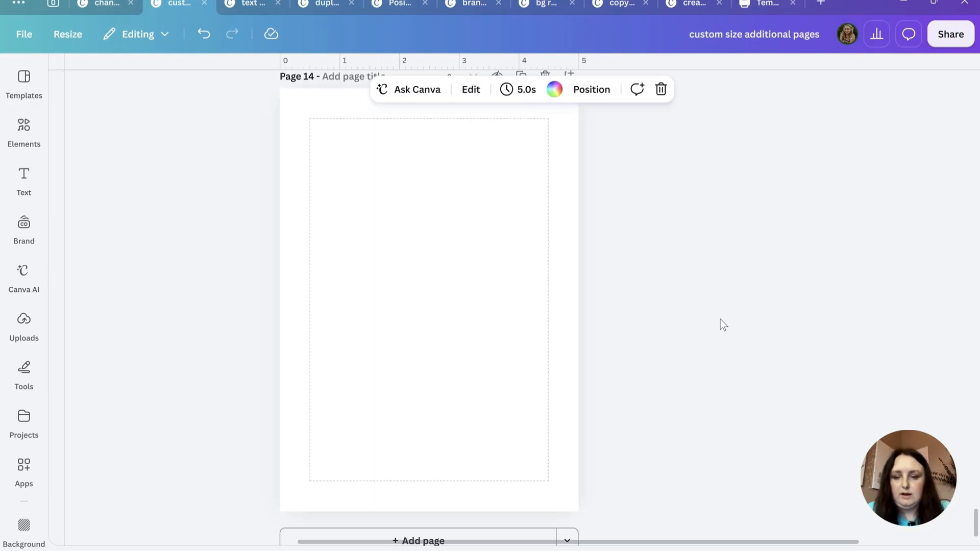
# Reorder the blank 5 x 7 in page, placing it second in the grid overview, and delete it.
pyautogui.scroll(3, 398, 372)
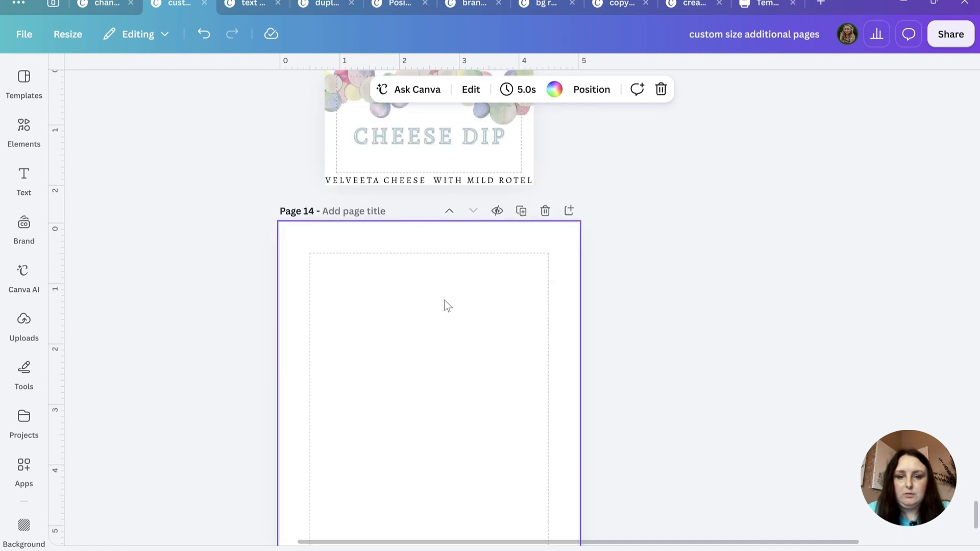
pyautogui.click(449, 210)
pyautogui.click(473, 363)
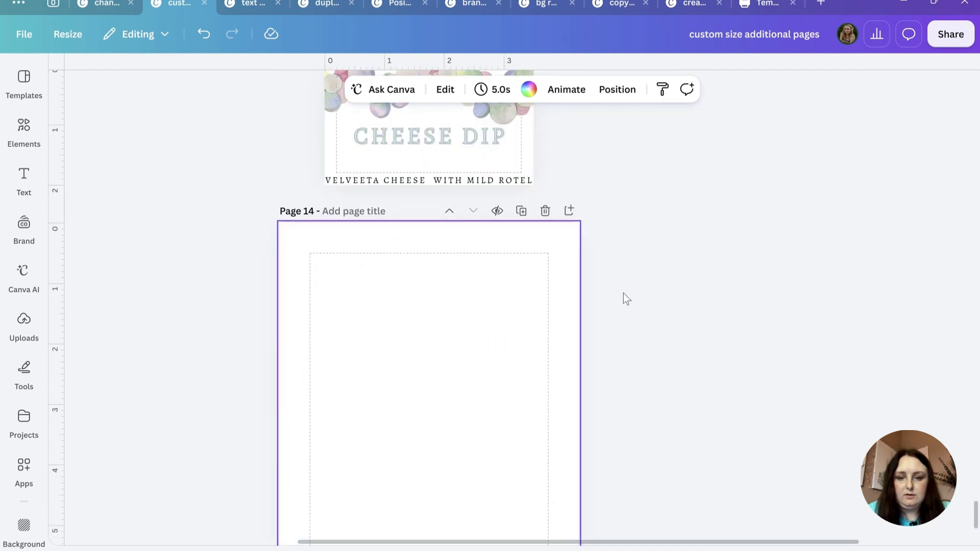
pyautogui.scroll(-3, 624, 300)
pyautogui.click(918, 550)
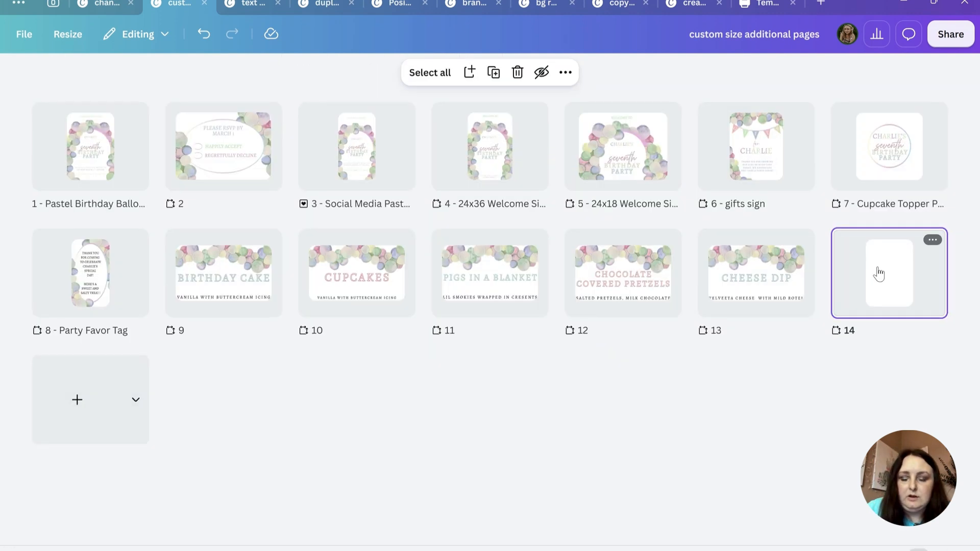
pyautogui.moveTo(882, 275)
pyautogui.mouseDown()
pyautogui.moveTo(470, 276)
pyautogui.moveTo(274, 255)
pyautogui.moveTo(284, 306)
pyautogui.moveTo(277, 258)
pyautogui.moveTo(218, 148)
pyautogui.mouseUp()
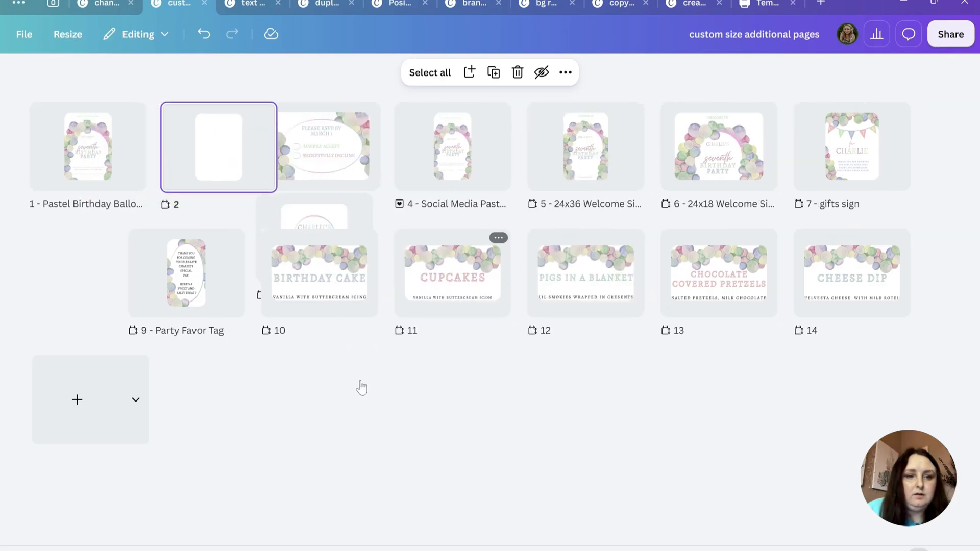
pyautogui.click(266, 113)
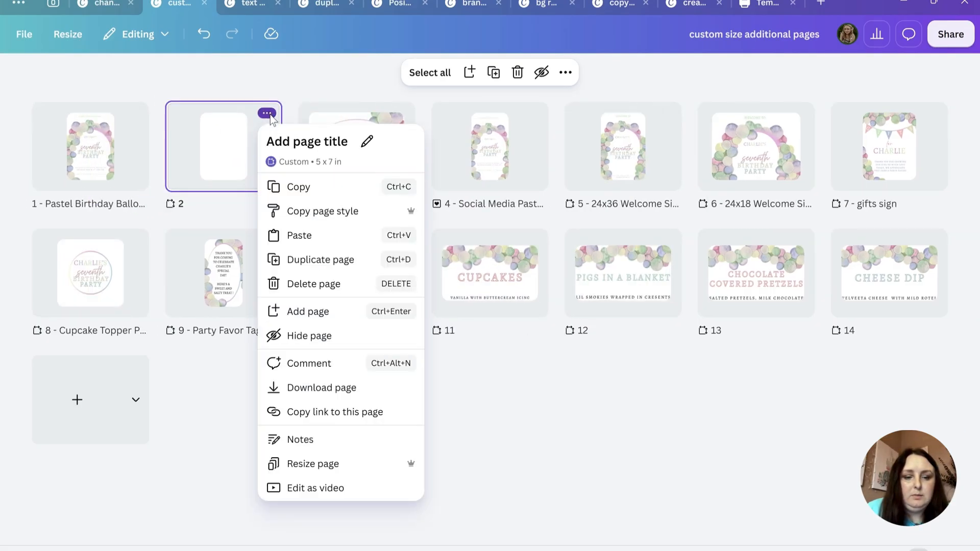
pyautogui.click(319, 284)
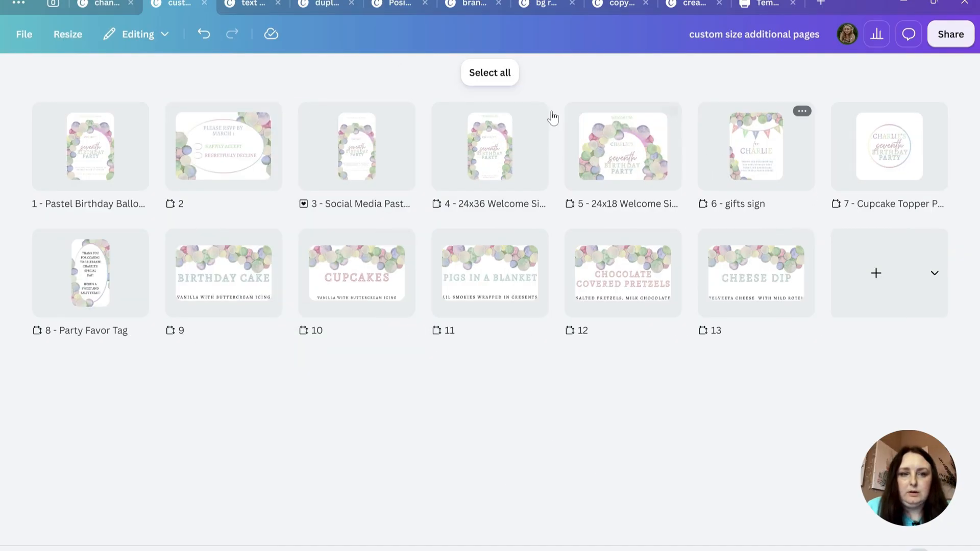
# Search the new-design types for "facebook post" and close the list without creating a design.
pyautogui.click(822, 7)
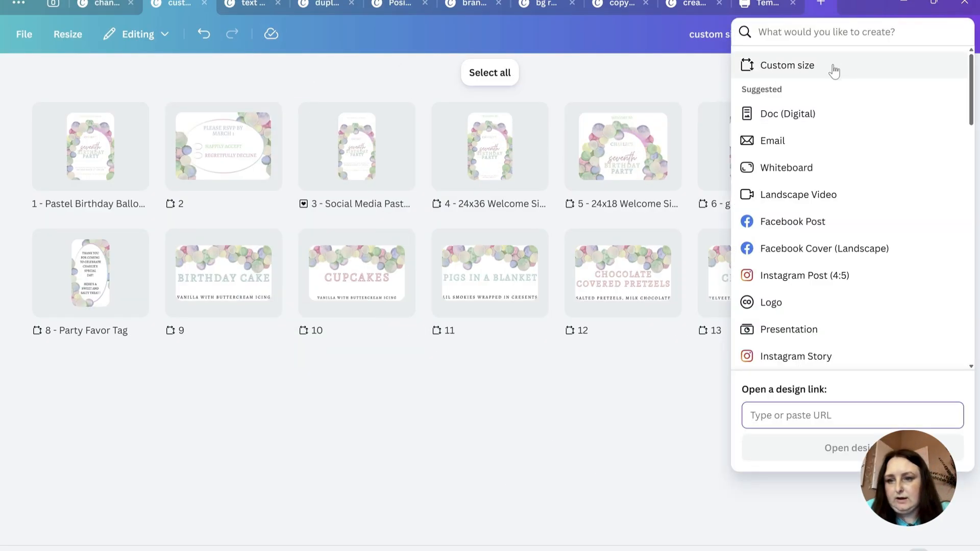
pyautogui.click(792, 32)
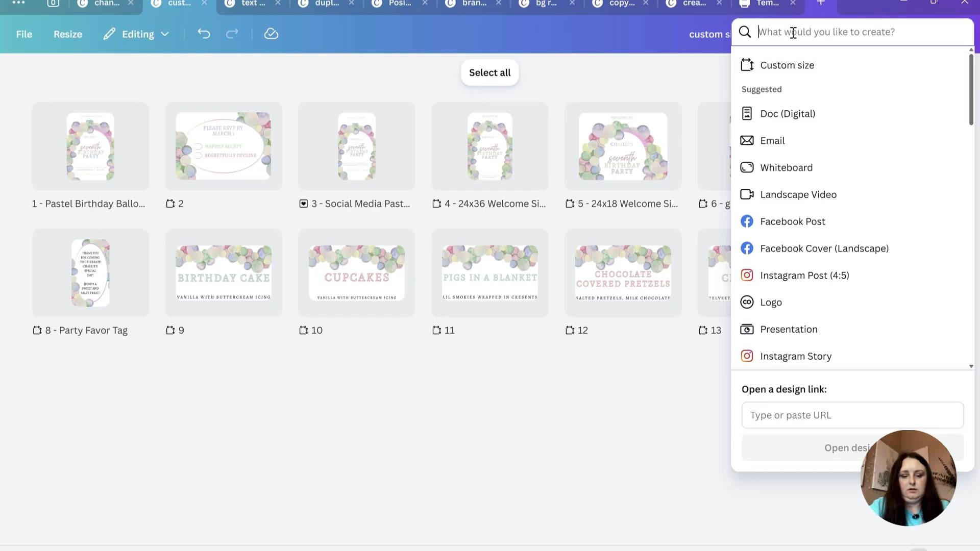
pyautogui.write('facebook post')
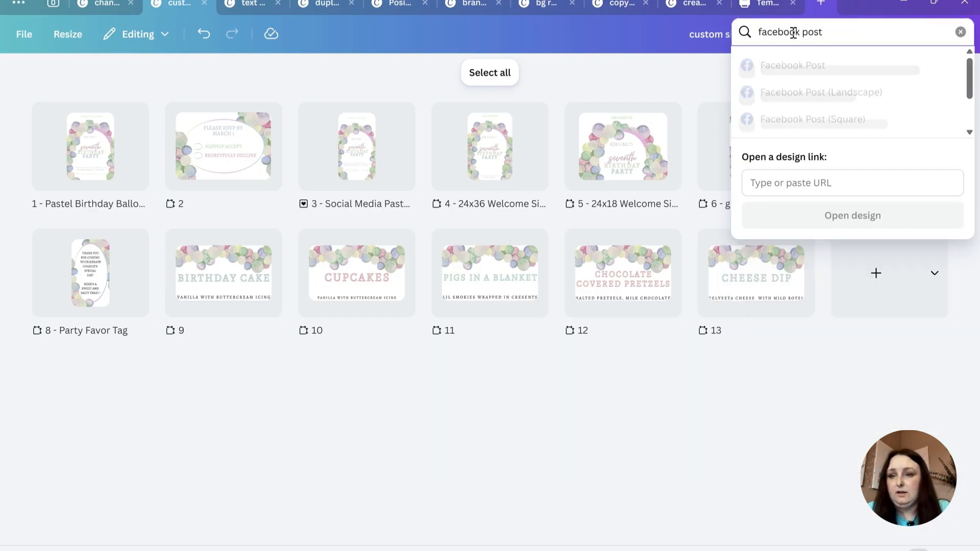
pyautogui.click(480, 109)
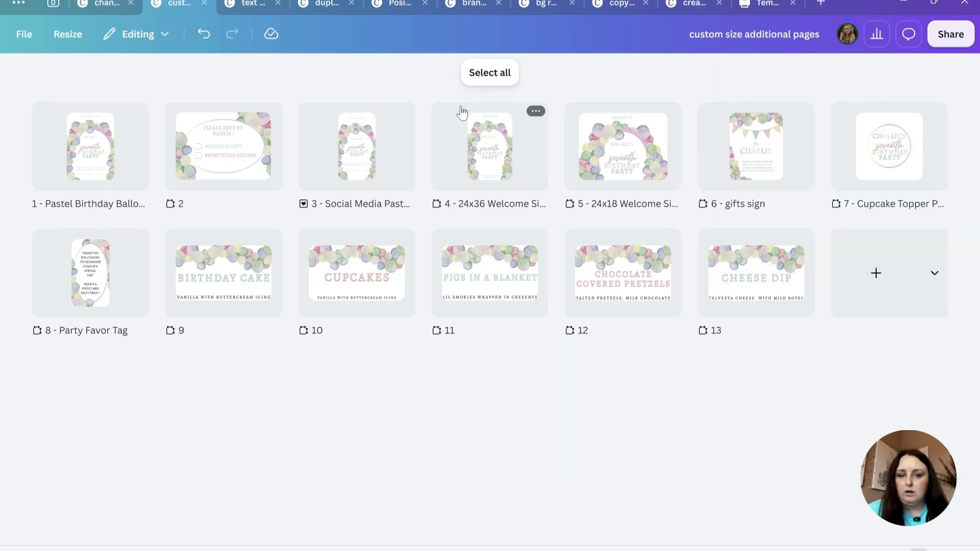
# Switch to the "text effects" design and open the effects options for the first text line on page 1.
pyautogui.click(250, 4)
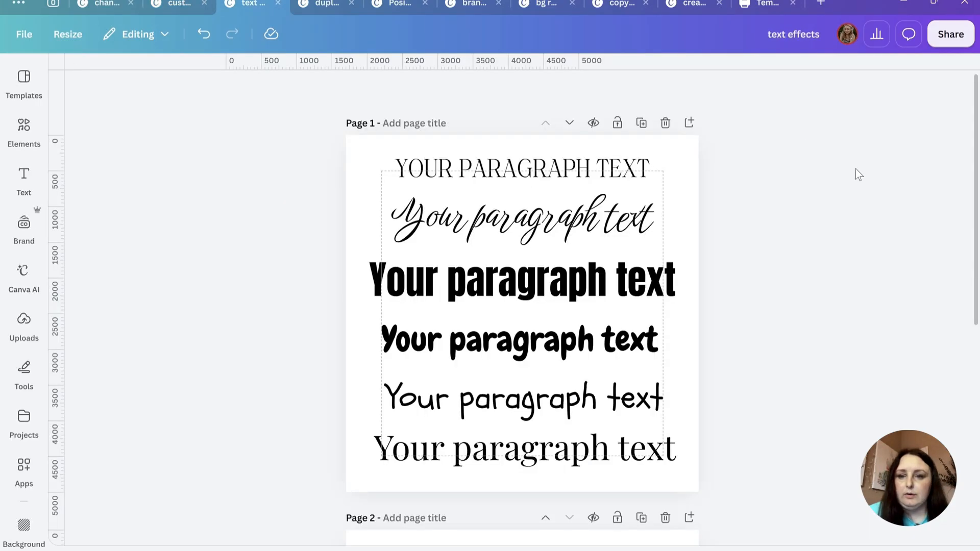
pyautogui.click(510, 172)
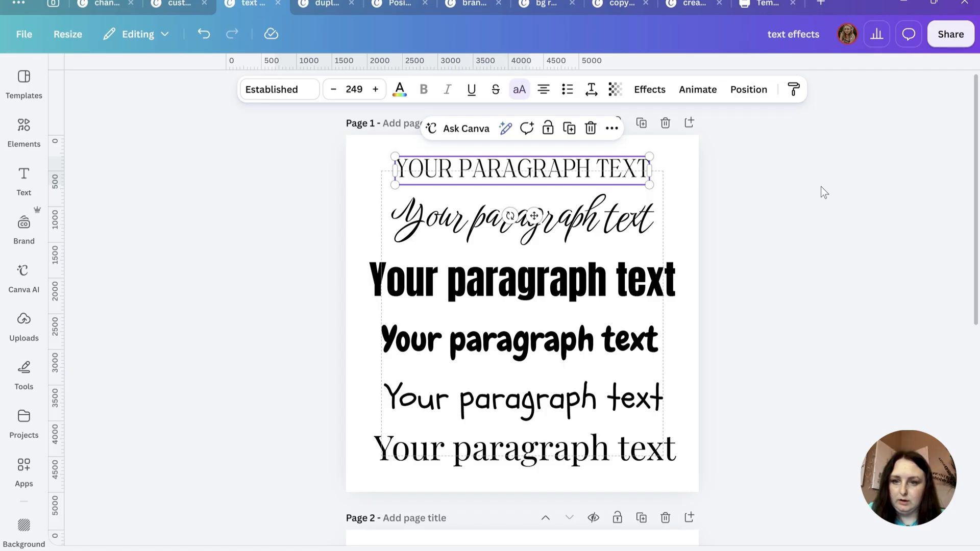
pyautogui.click(649, 90)
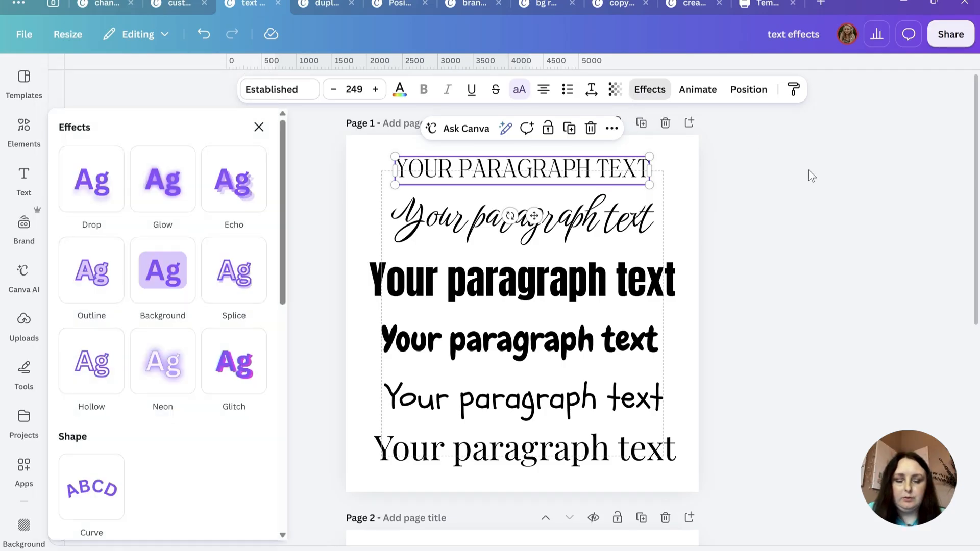
# Try the Drop and Glow effects on the first text line, setting the Drop offset to 28.
pyautogui.click(95, 196)
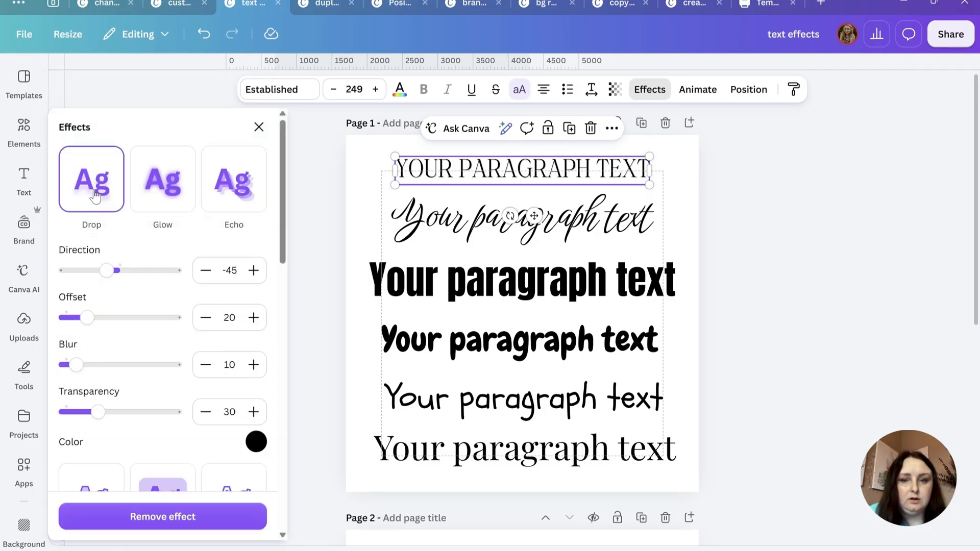
pyautogui.click(161, 194)
pyautogui.click(105, 193)
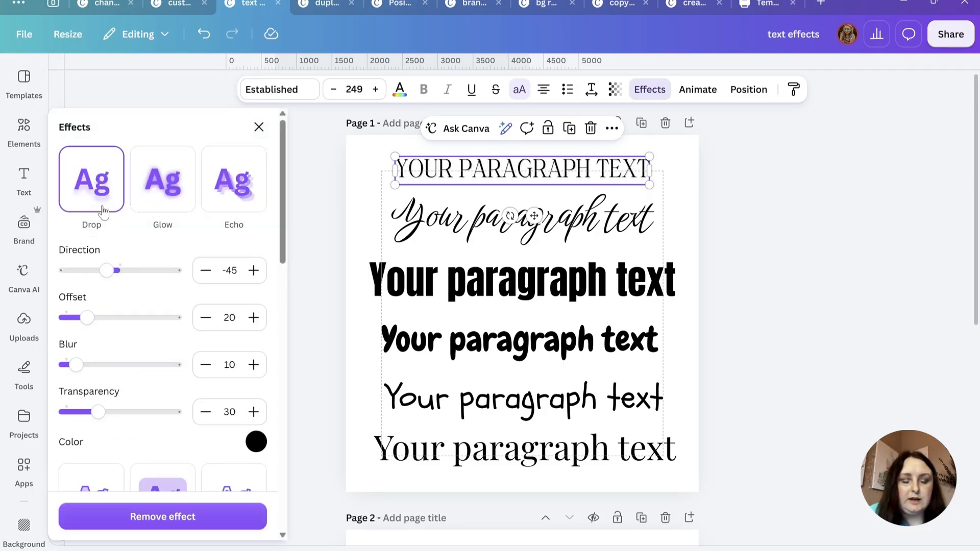
pyautogui.moveTo(87, 318)
pyautogui.mouseDown()
pyautogui.moveTo(193, 326)
pyautogui.moveTo(95, 317)
pyautogui.mouseUp()
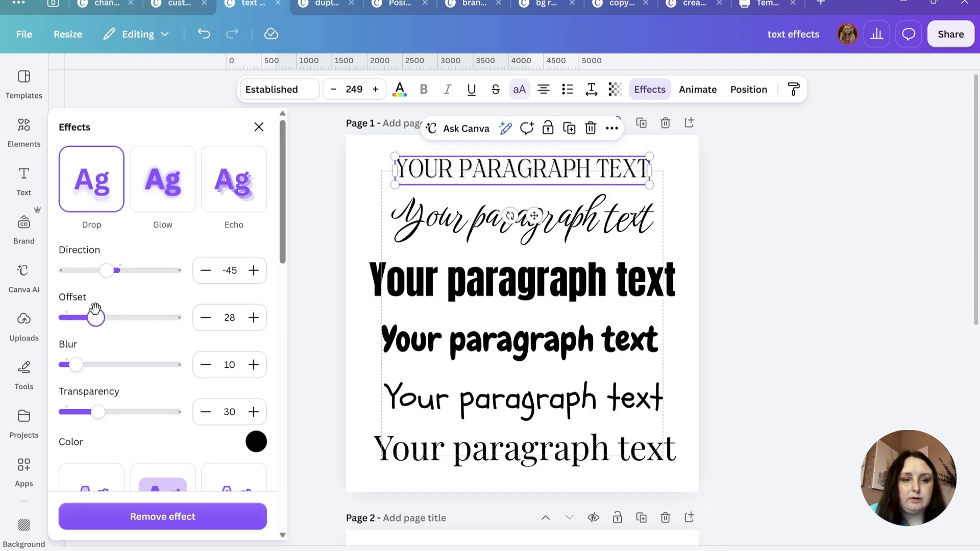
# Try the Glow and Echo effects on the first text line, setting the Echo offset to 51.
pyautogui.click(168, 190)
pyautogui.click(244, 188)
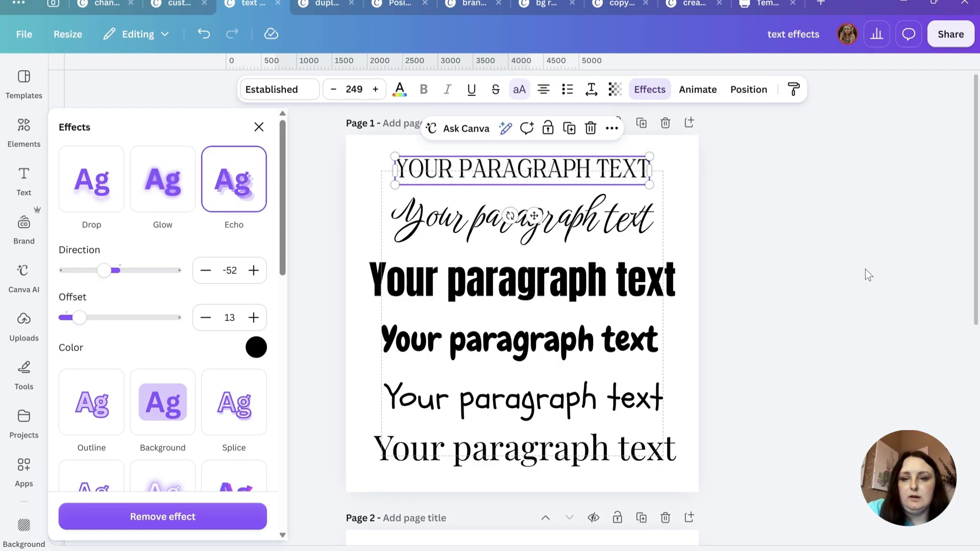
pyautogui.scroll(5, 865, 268)
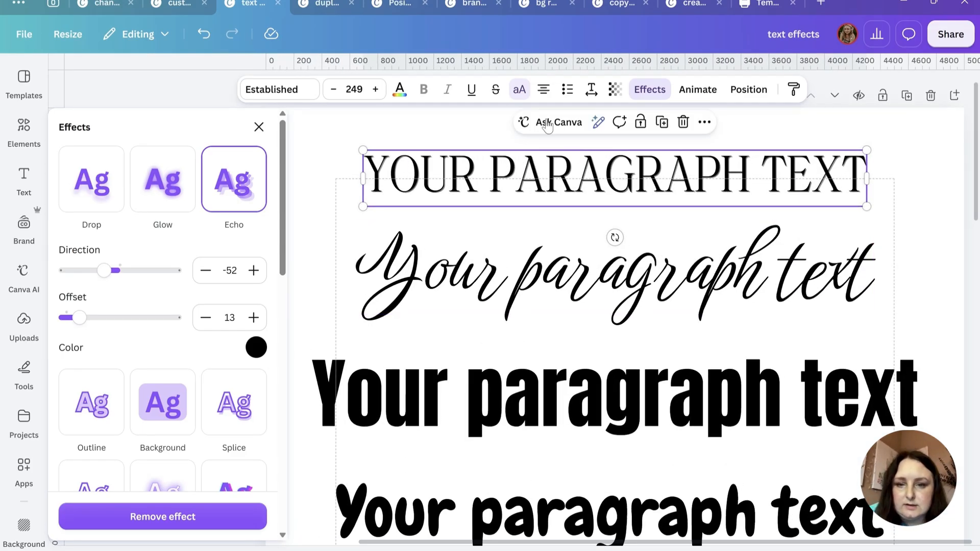
pyautogui.moveTo(76, 315); pyautogui.dragTo(120, 325)
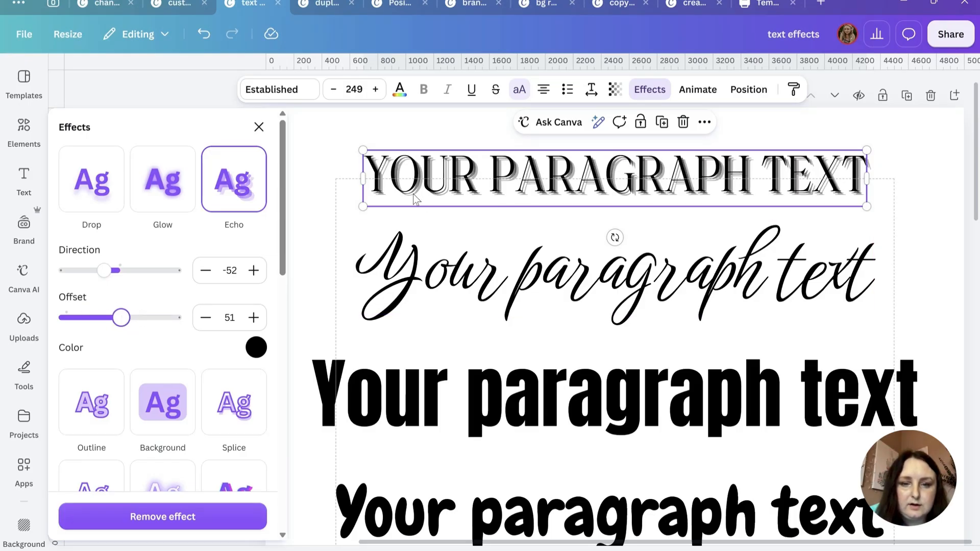
# Try the Outline effect on the first text line with a sage green outline color.
pyautogui.click(92, 403)
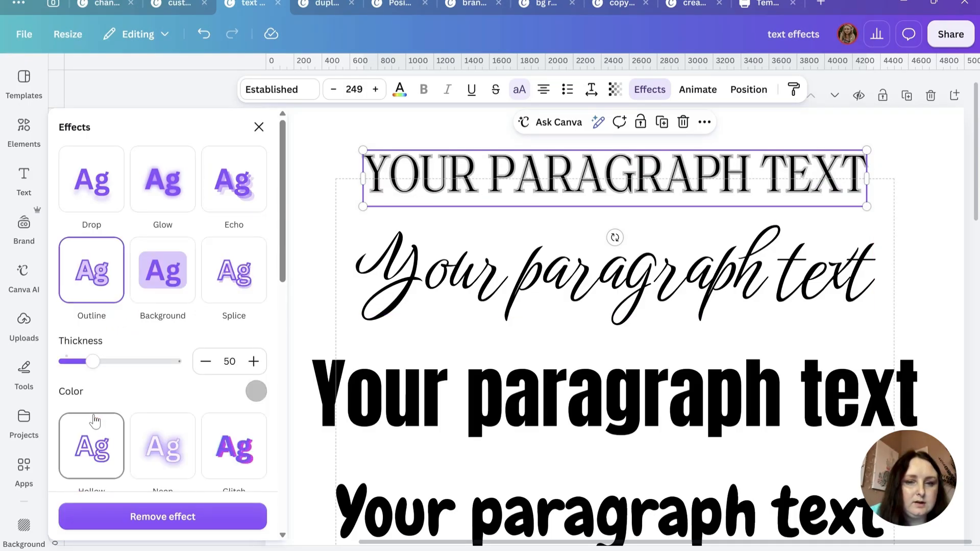
pyautogui.click(256, 391)
pyautogui.click(126, 252)
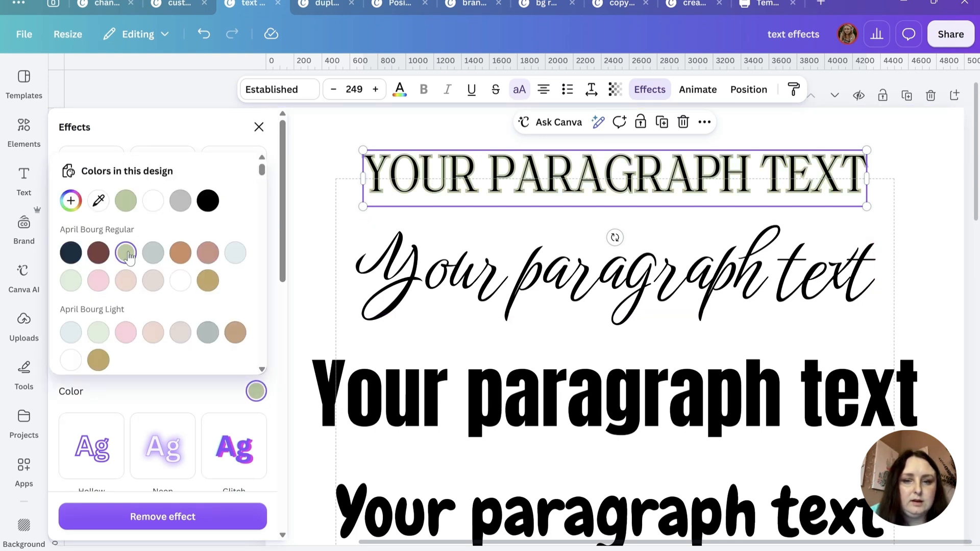
pyautogui.click(130, 393)
# Apply the Hollow effect to the first text line and reduce its thickness.
pyautogui.click(232, 361)
pyautogui.click(85, 375)
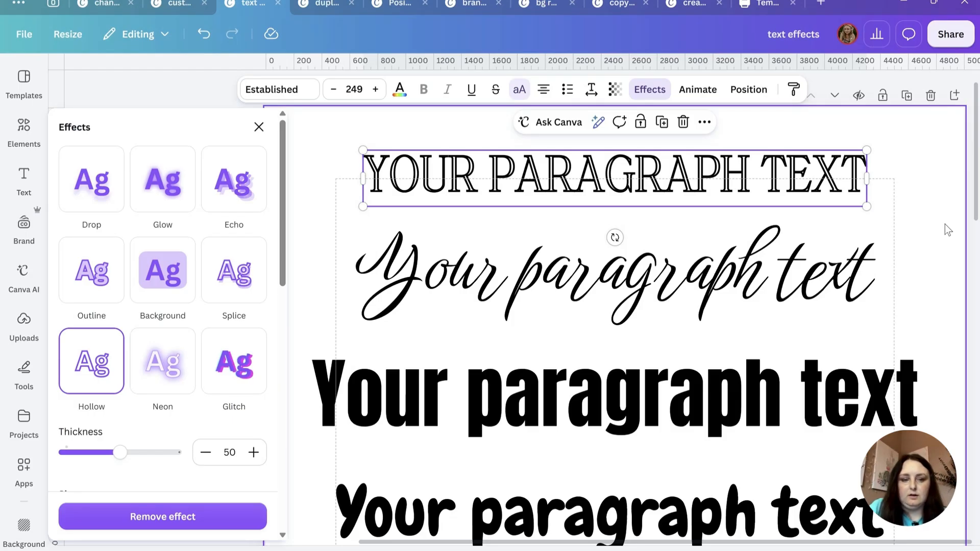
pyautogui.moveTo(117, 455); pyautogui.dragTo(100, 455)
# Try the Glow effect on the script-style second text line, and apply the Echo effect instead.
pyautogui.click(583, 285)
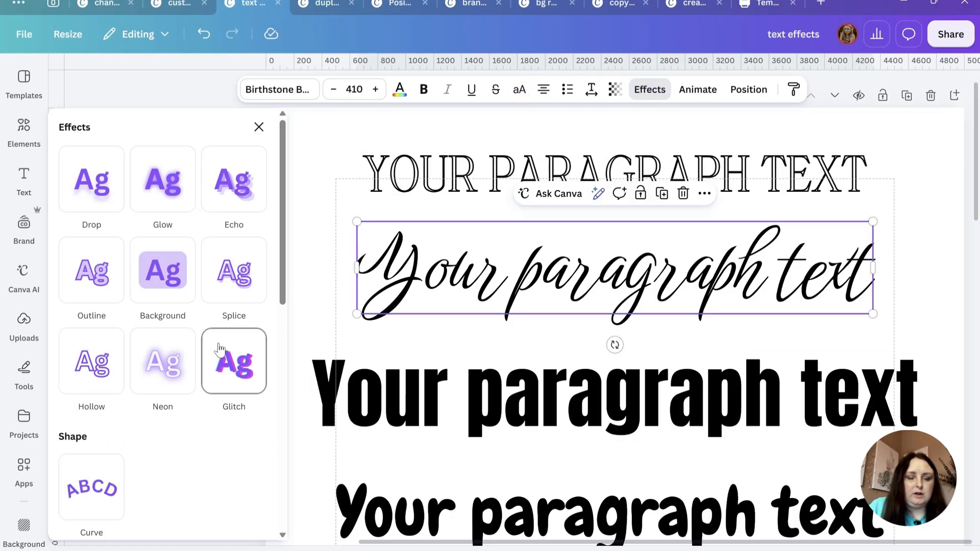
pyautogui.click(163, 196)
pyautogui.scroll(-2, 183, 279)
pyautogui.scroll(2, 183, 280)
pyautogui.click(239, 181)
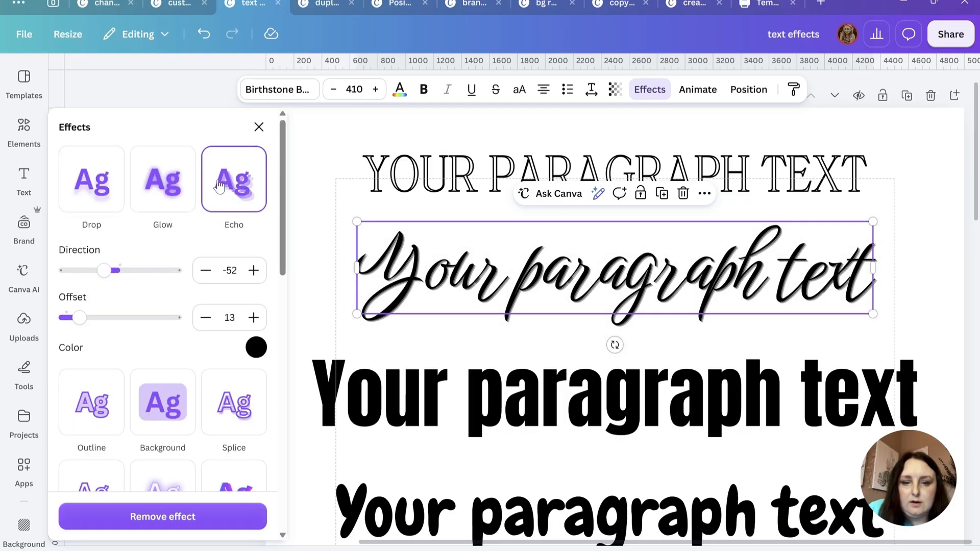
# Set the script line's echo color to the dusty rose swatch and inspect the result up close.
pyautogui.click(256, 347)
pyautogui.click(126, 208)
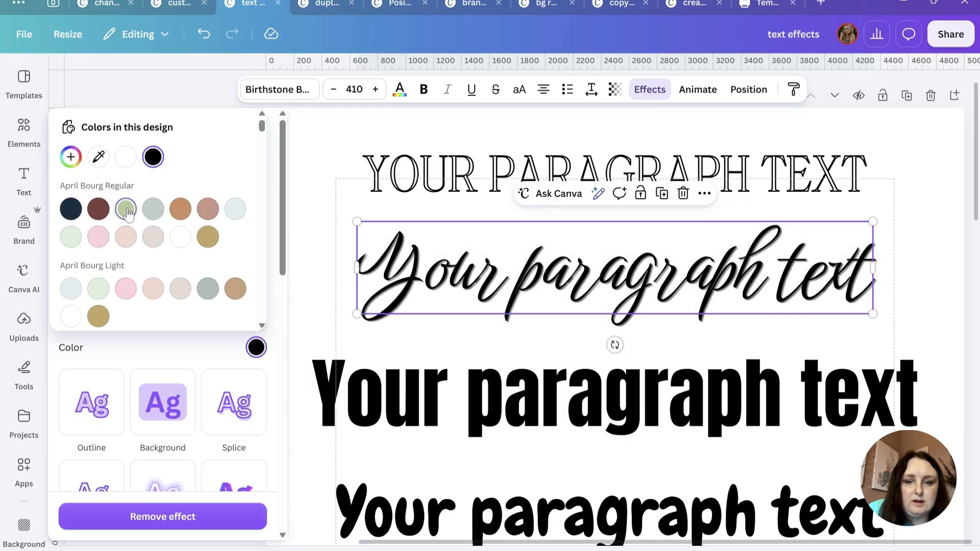
pyautogui.click(208, 209)
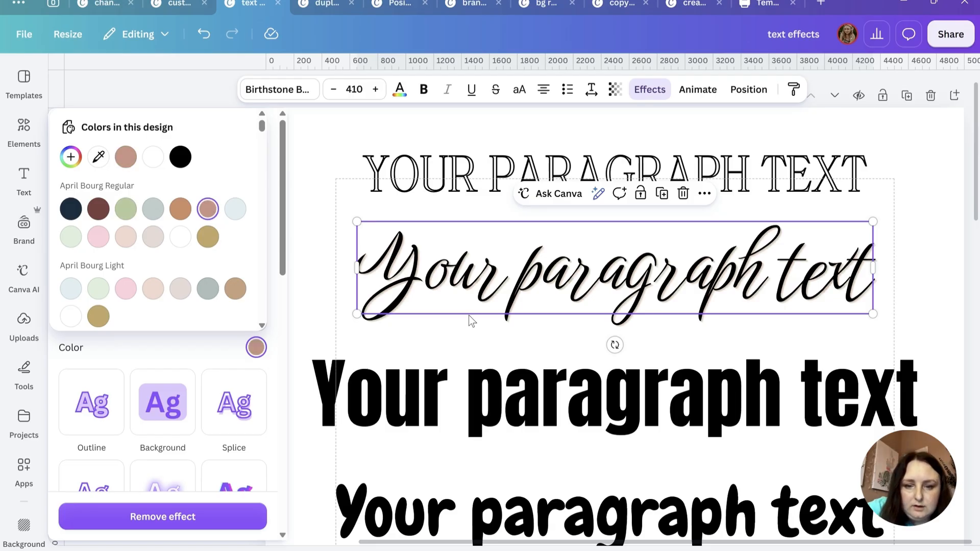
pyautogui.scroll(10, 503, 301)
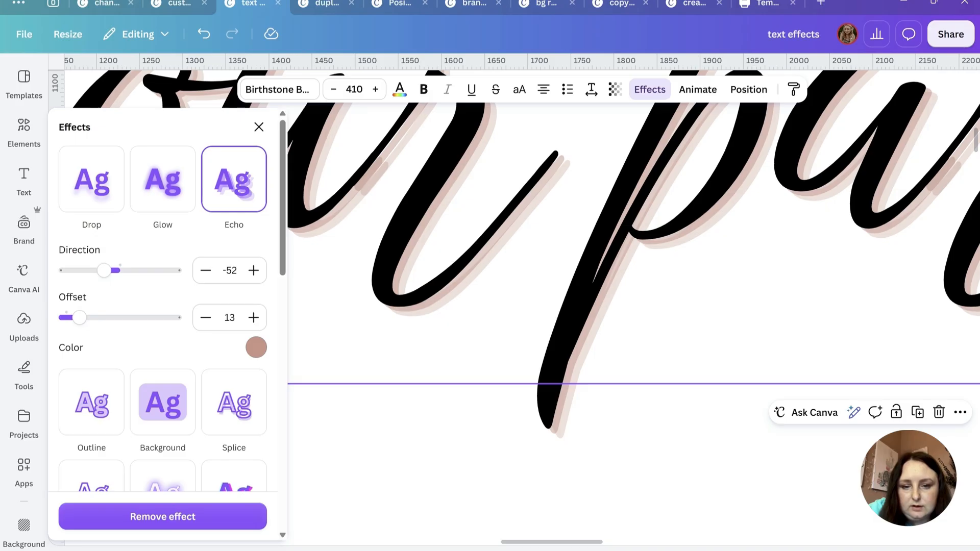
pyautogui.scroll(-10, 633, 306)
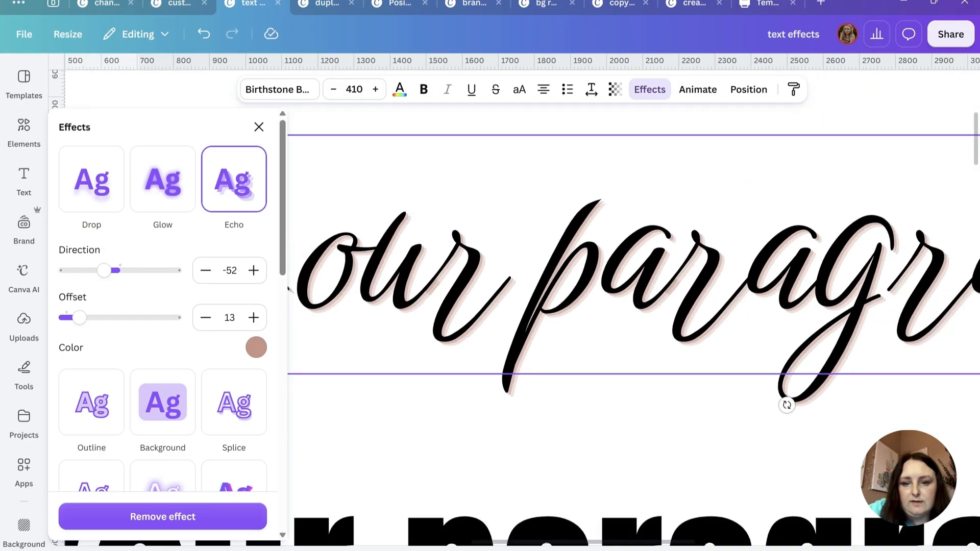
pyautogui.scroll(2, 474, 433)
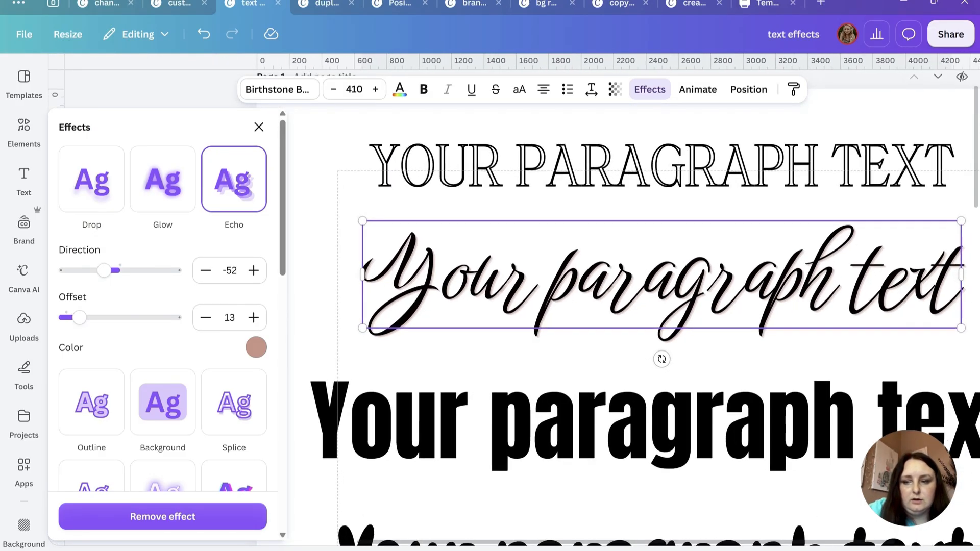
# Apply the Background effect to the bold third text line with roundness 0, and reduce its spread and transparency values.
pyautogui.click(467, 431)
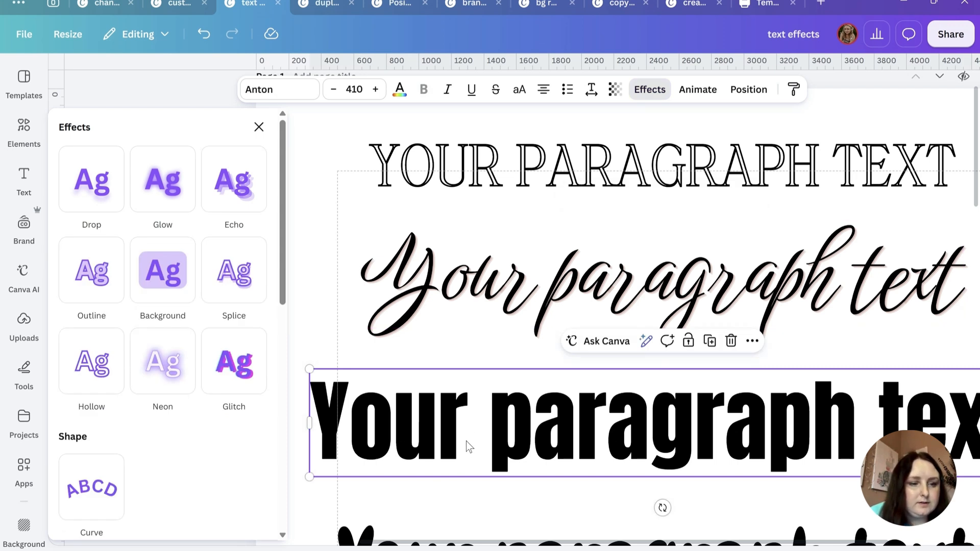
pyautogui.click(96, 289)
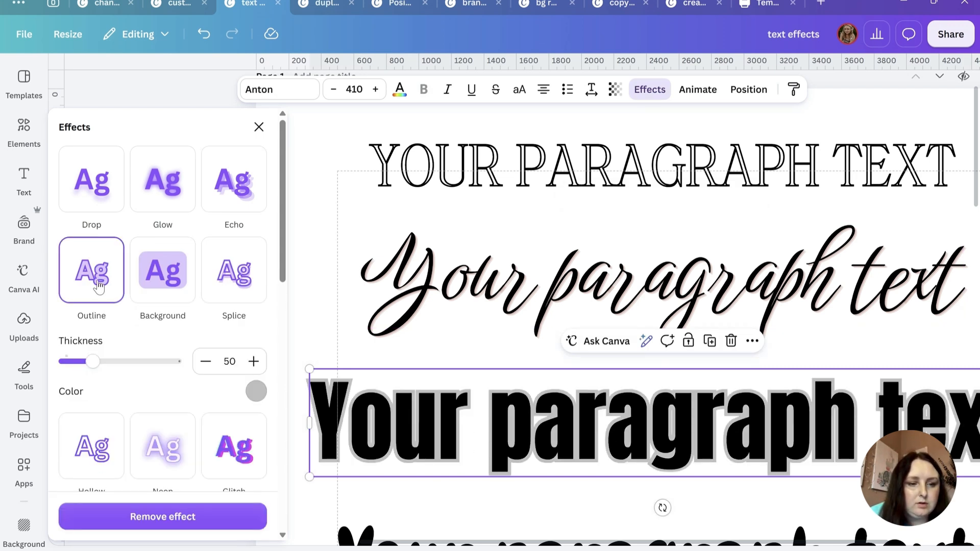
pyautogui.click(156, 297)
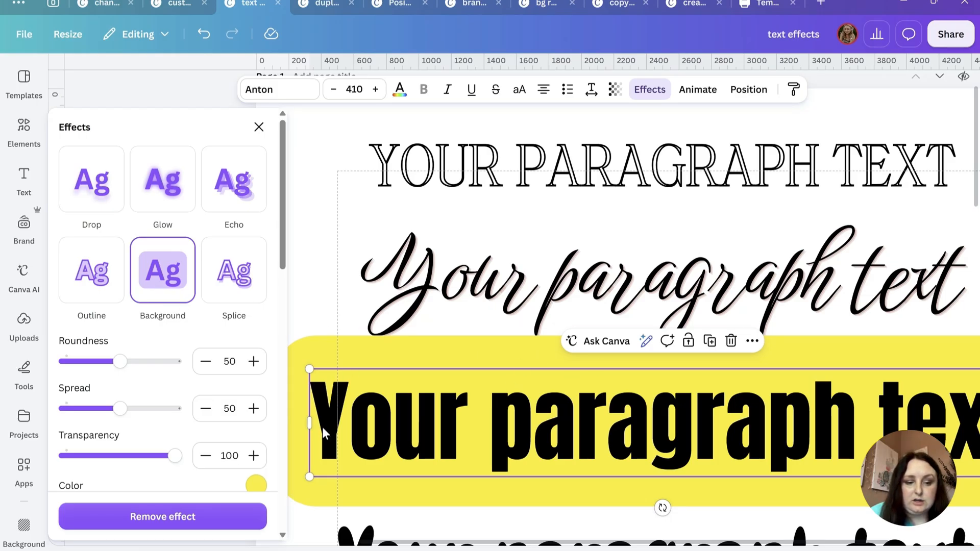
pyautogui.moveTo(120, 361); pyautogui.dragTo(58, 366)
pyautogui.hotkey('ctrl', 'alt', '0')
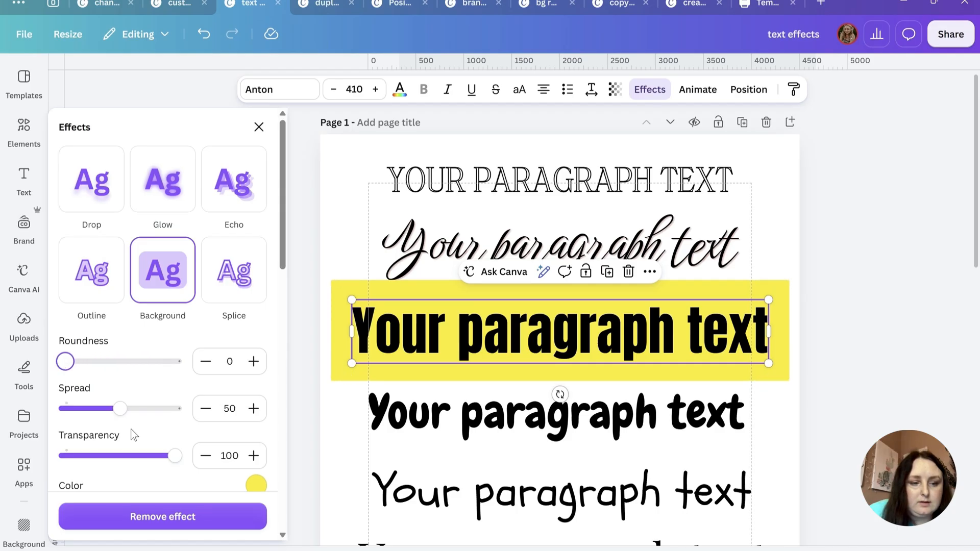
pyautogui.moveTo(119, 408); pyautogui.dragTo(82, 410)
pyautogui.moveTo(163, 465); pyautogui.dragTo(141, 457)
# Apply the Neon effect to the fourth text line.
pyautogui.click(444, 425)
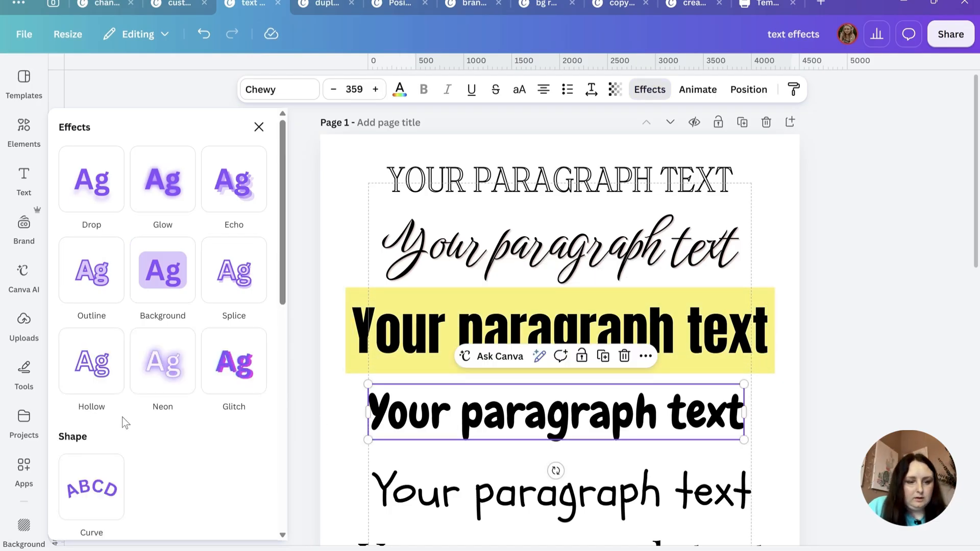
pyautogui.click(163, 363)
pyautogui.scroll(-1, 184, 394)
pyautogui.scroll(1, 183, 395)
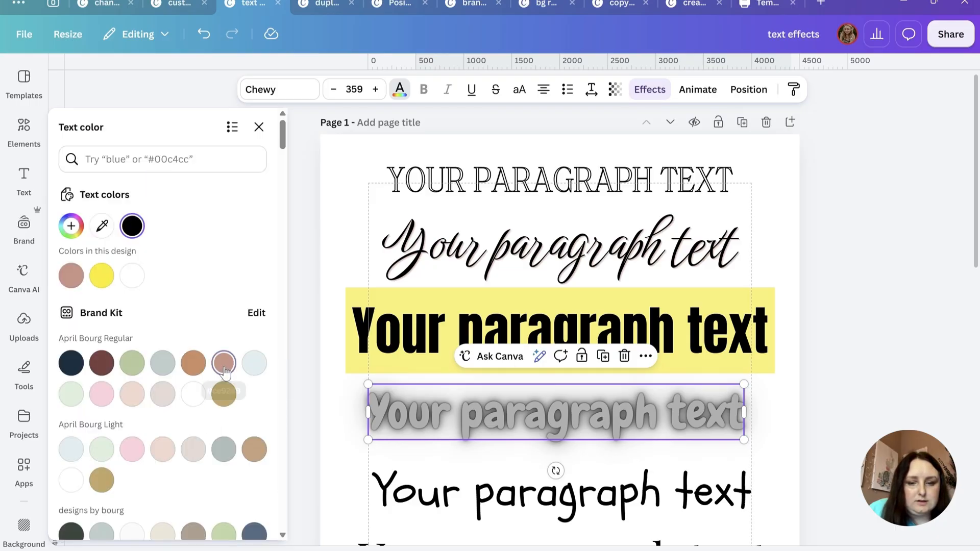
# Try dusty rose, yellow and sage green text colors on the neon line, and return it to black.
pyautogui.click(224, 367)
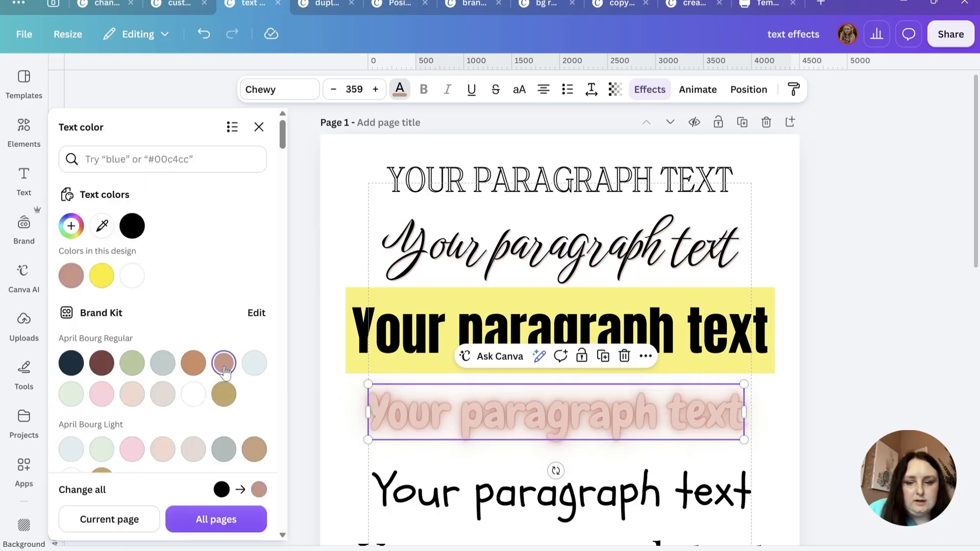
pyautogui.click(102, 275)
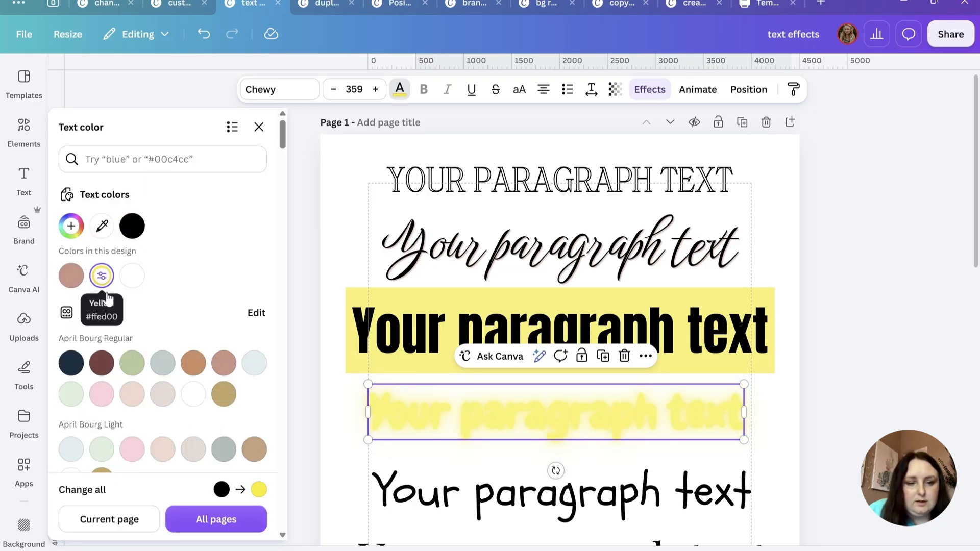
pyautogui.click(162, 364)
pyautogui.click(133, 368)
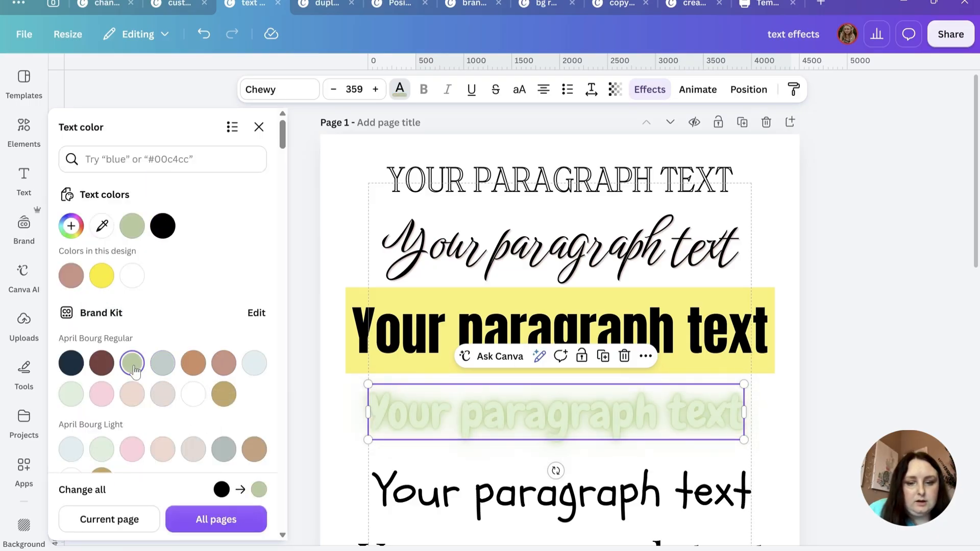
pyautogui.click(165, 228)
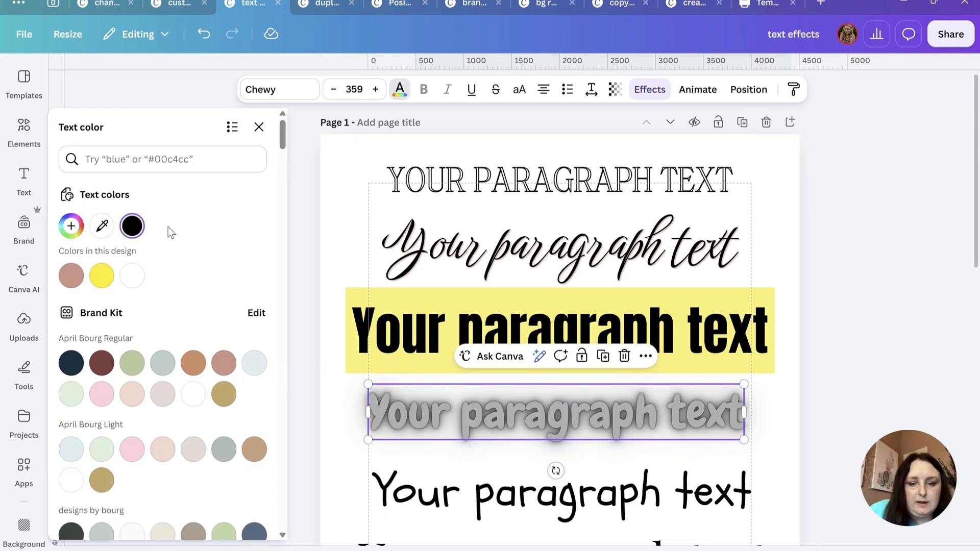
# Try green, hot pink and orange palette colors on the neon line, and choose the pastel magenta swatch.
pyautogui.scroll(-2, 204, 449)
pyautogui.click(224, 467)
pyautogui.scroll(-5, 153, 388)
pyautogui.scroll(-4, 137, 379)
pyautogui.click(71, 303)
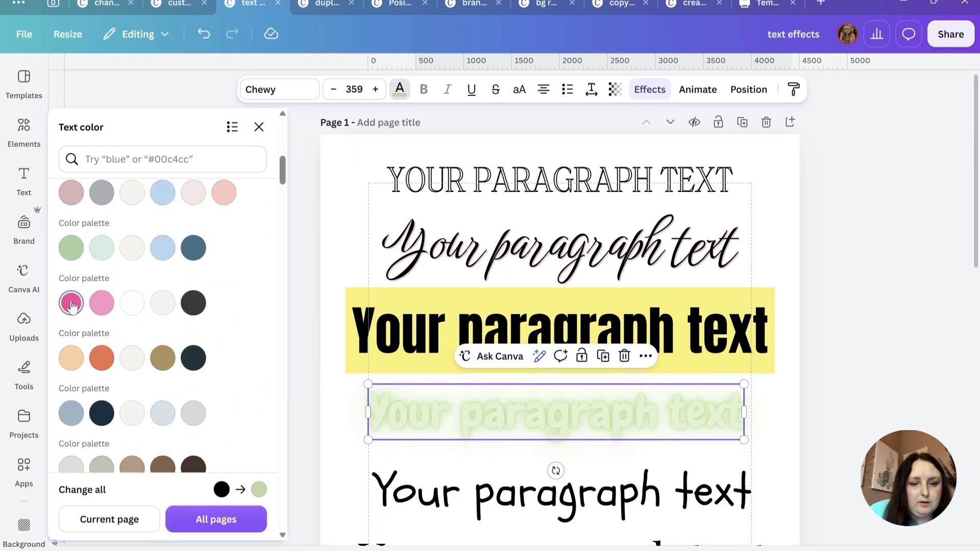
pyautogui.click(102, 358)
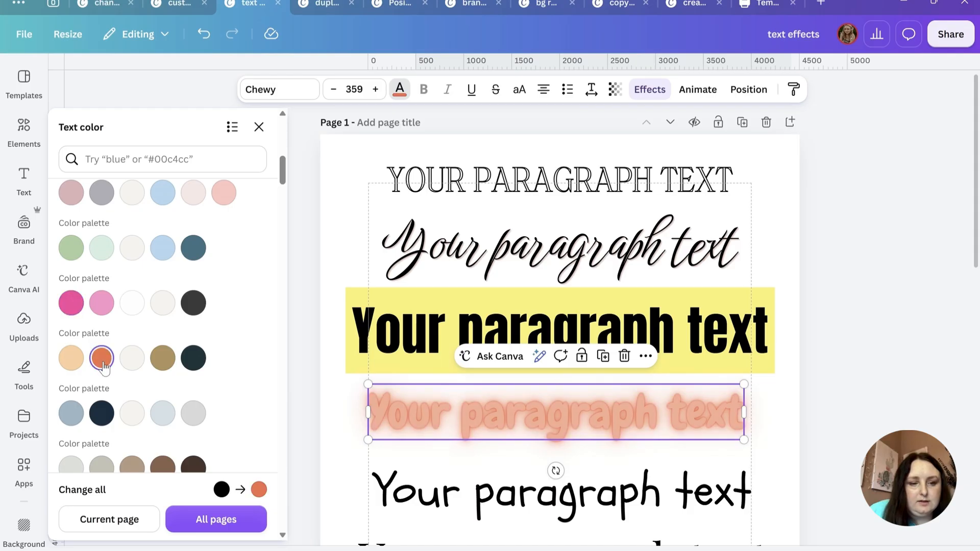
pyautogui.click(101, 303)
pyautogui.scroll(-1, 102, 306)
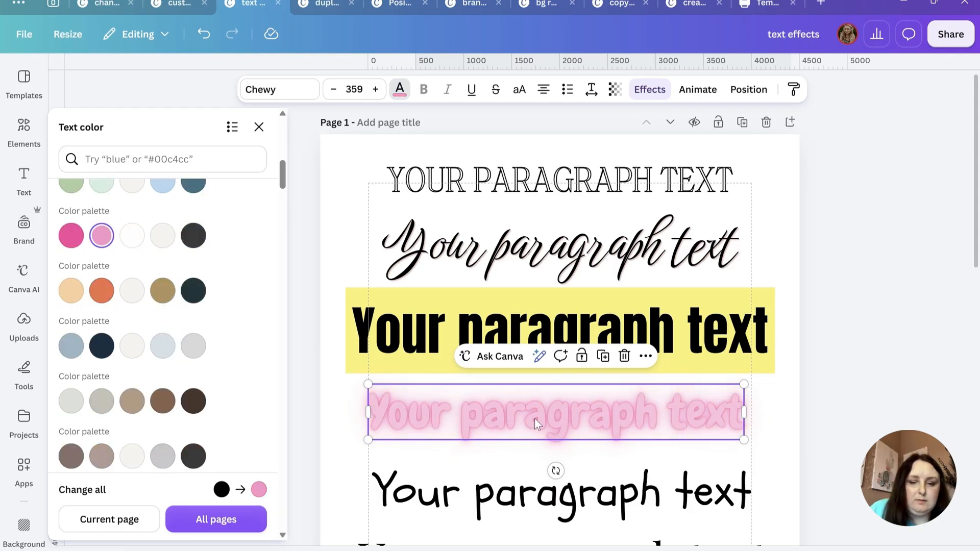
# Apply the Glitch effect to the handwritten-style fifth text line.
pyautogui.click(552, 477)
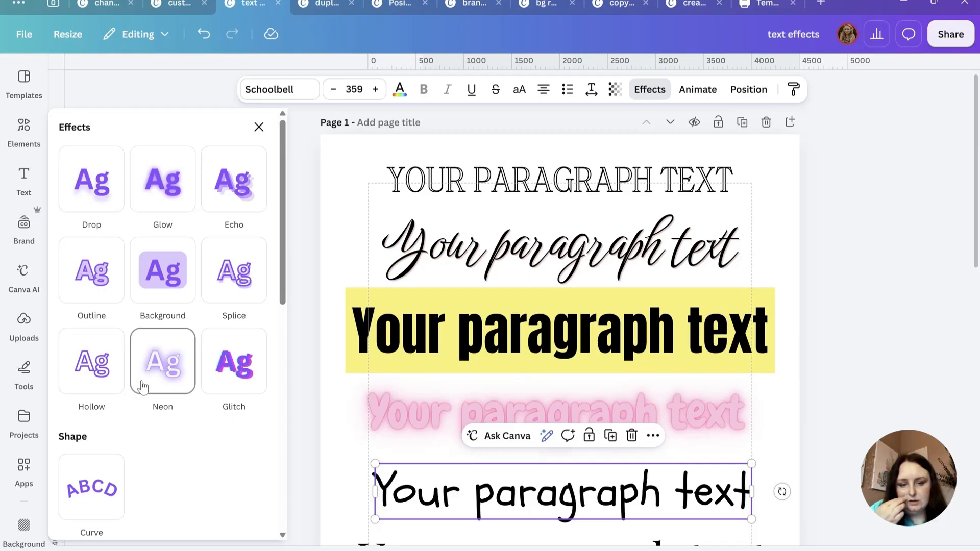
pyautogui.click(234, 377)
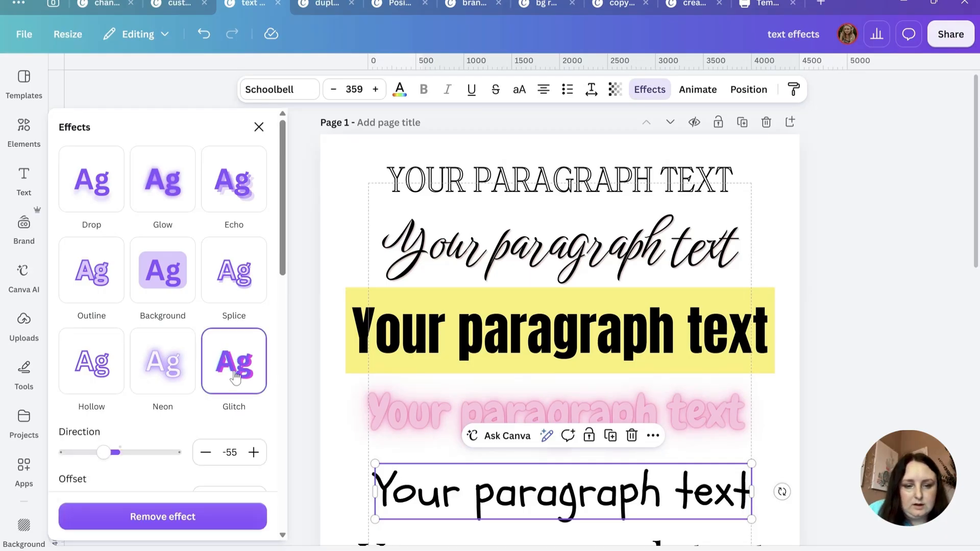
pyautogui.moveTo(61, 366); pyautogui.dragTo(130, 383)
# Apply the Splice effect to the serif text line at the end of page 1.
pyautogui.scroll(-5, 579, 351)
pyautogui.click(566, 300)
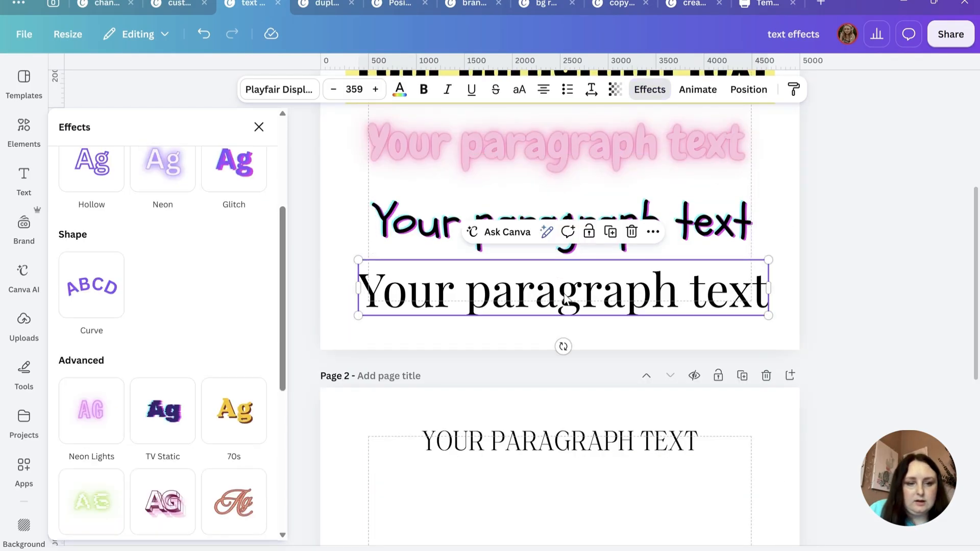
pyautogui.scroll(4, 214, 236)
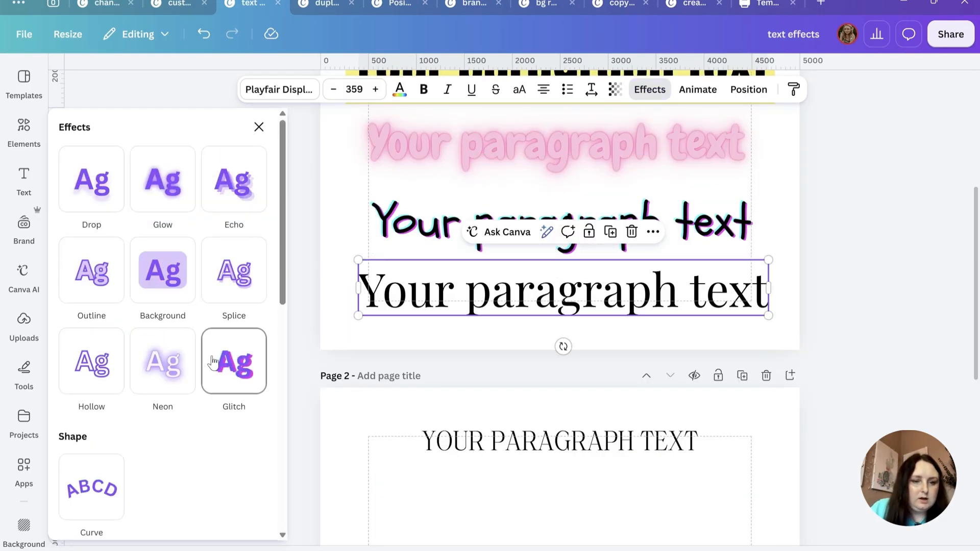
pyautogui.click(225, 272)
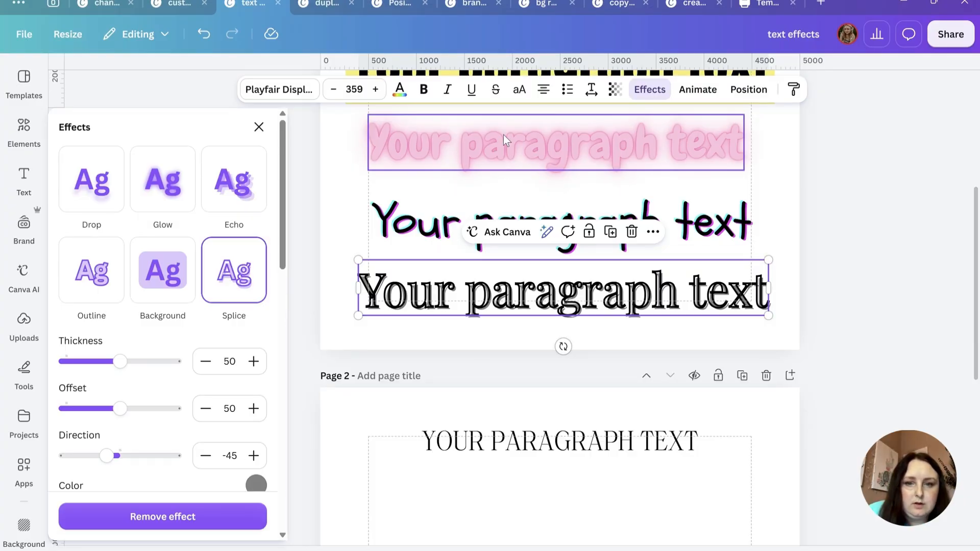
# Set the spliced line in uppercase and resize it to font size 305 so it fits on one line.
pyautogui.click(522, 91)
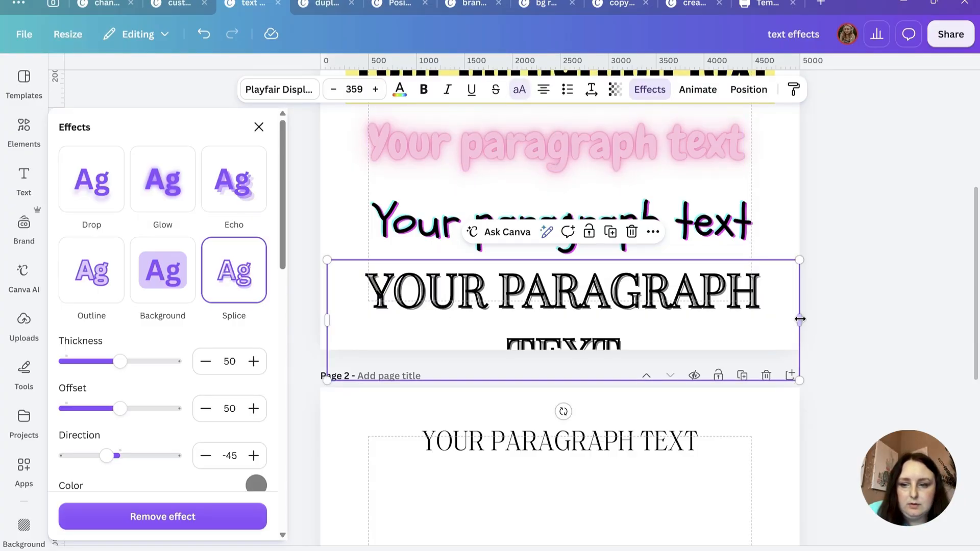
pyautogui.moveTo(799, 319); pyautogui.dragTo(875, 317)
pyautogui.click(520, 91)
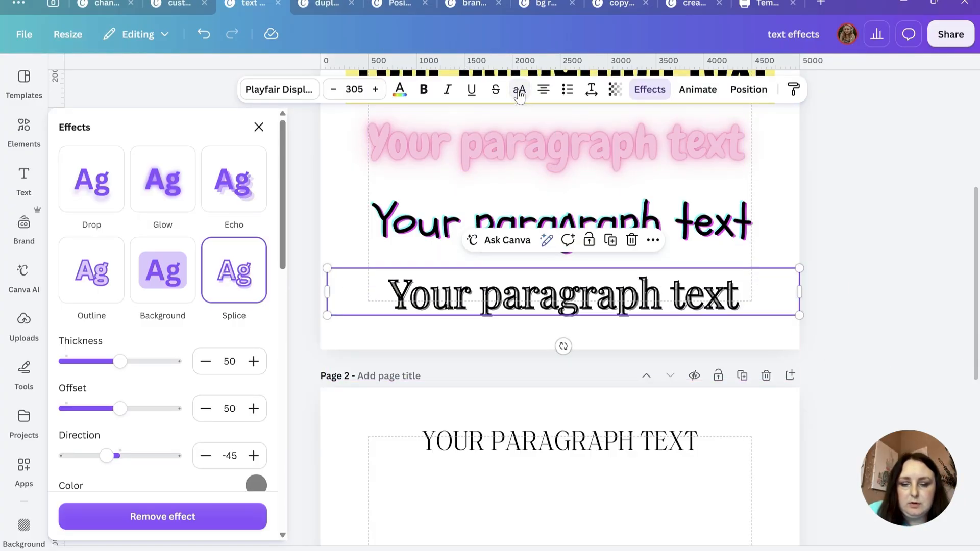
pyautogui.click(520, 92)
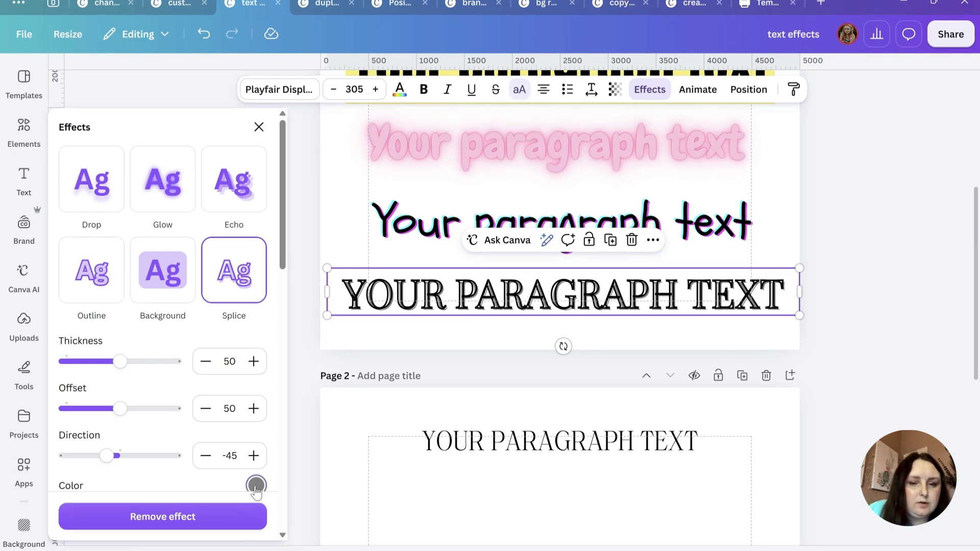
# Try yellow as the splice effect's color on the last line of page 1.
pyautogui.click(256, 485)
pyautogui.click(181, 295)
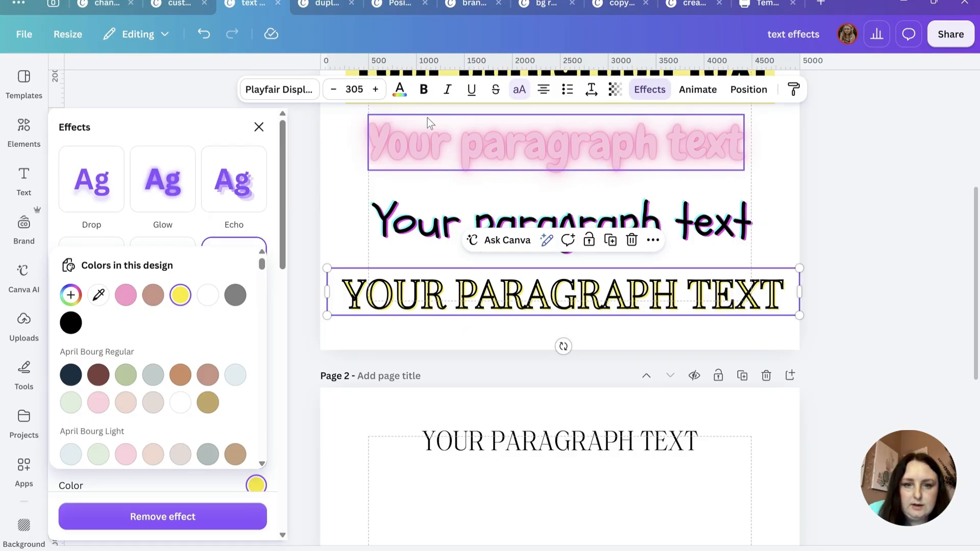
# Try several text colors on the spliced line, including pastel magenta, navy and tan, and choose the dark charcoal green swatch.
pyautogui.click(402, 96)
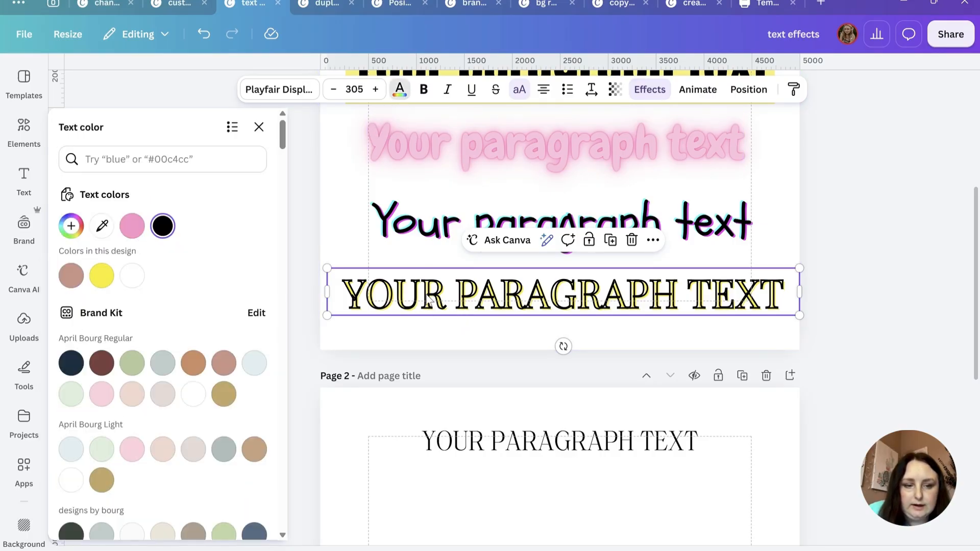
pyautogui.click(132, 226)
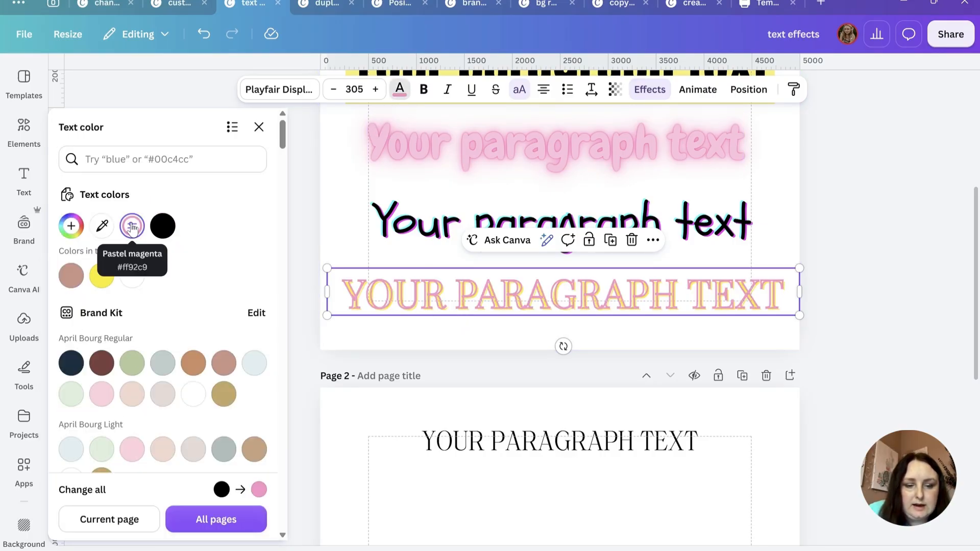
pyautogui.click(71, 363)
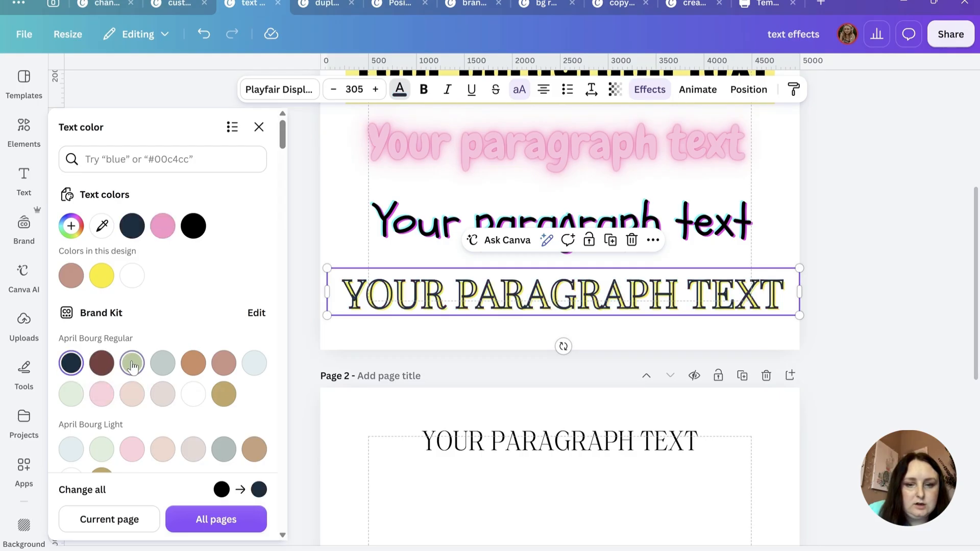
pyautogui.click(132, 364)
pyautogui.click(196, 366)
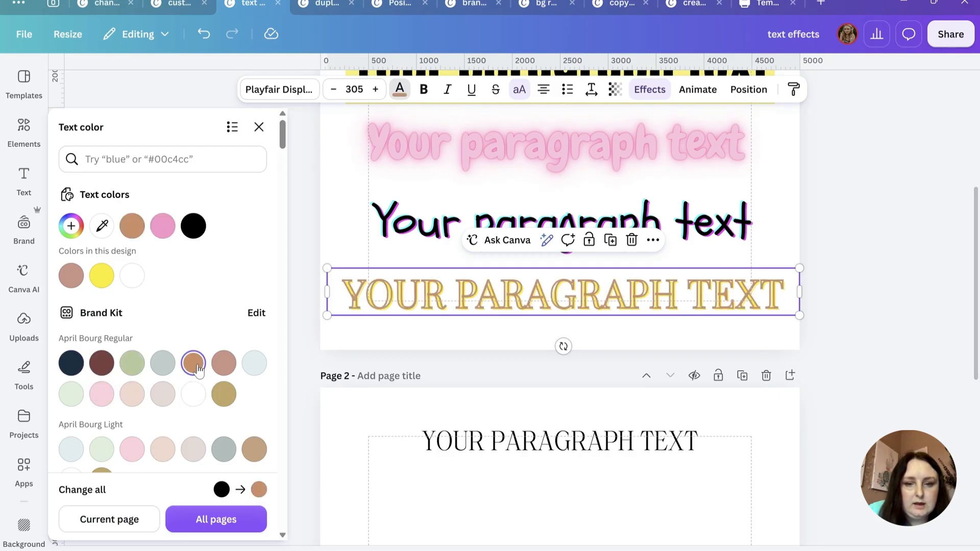
pyautogui.click(224, 450)
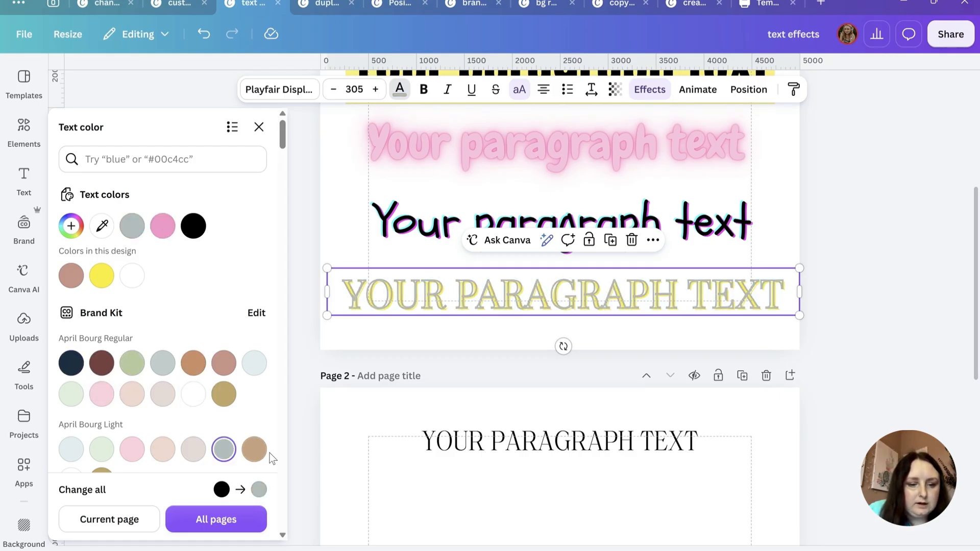
pyautogui.click(133, 374)
pyautogui.scroll(-3, 146, 383)
pyautogui.click(72, 401)
pyautogui.scroll(3, 141, 395)
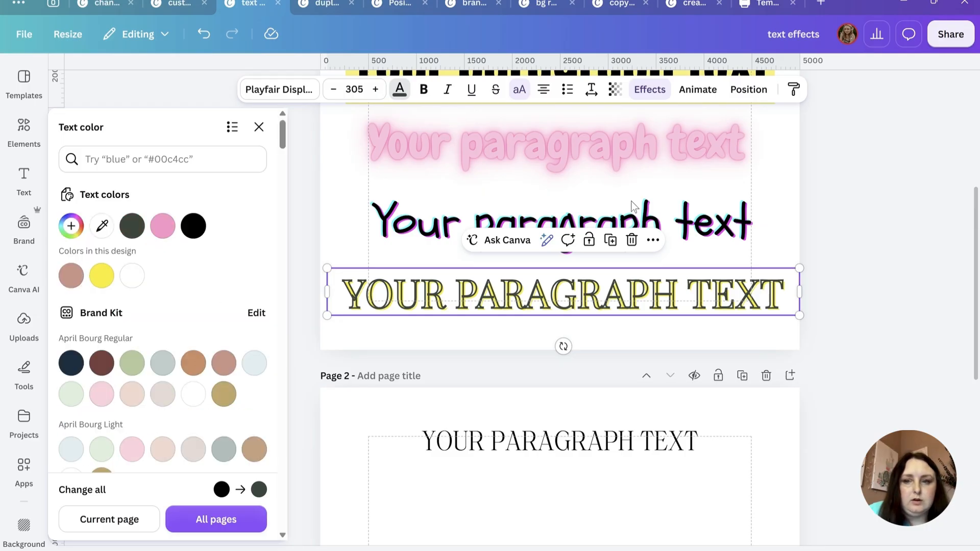
# Try a gray splice color on the last line of page 1, and set it to the pale blue swatch.
pyautogui.click(650, 89)
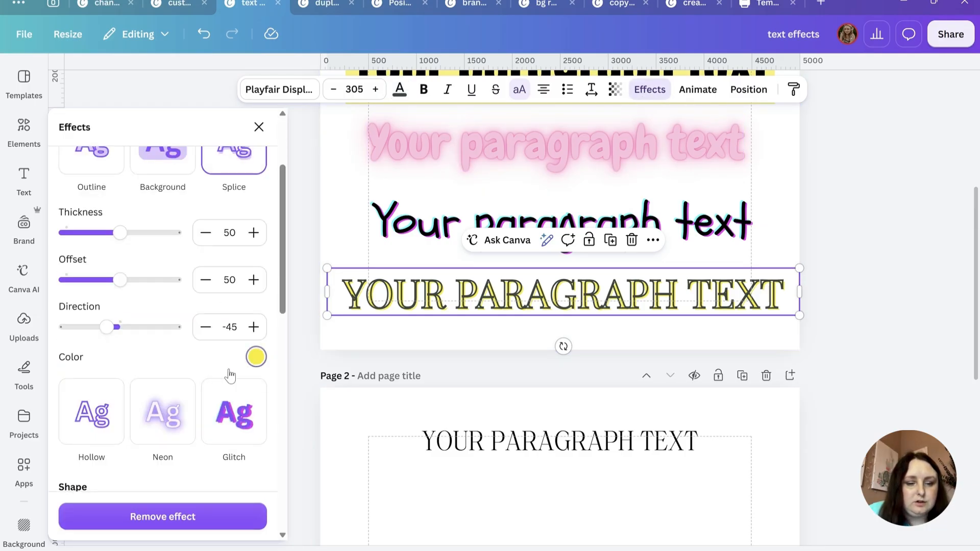
pyautogui.click(256, 356)
pyautogui.click(208, 326)
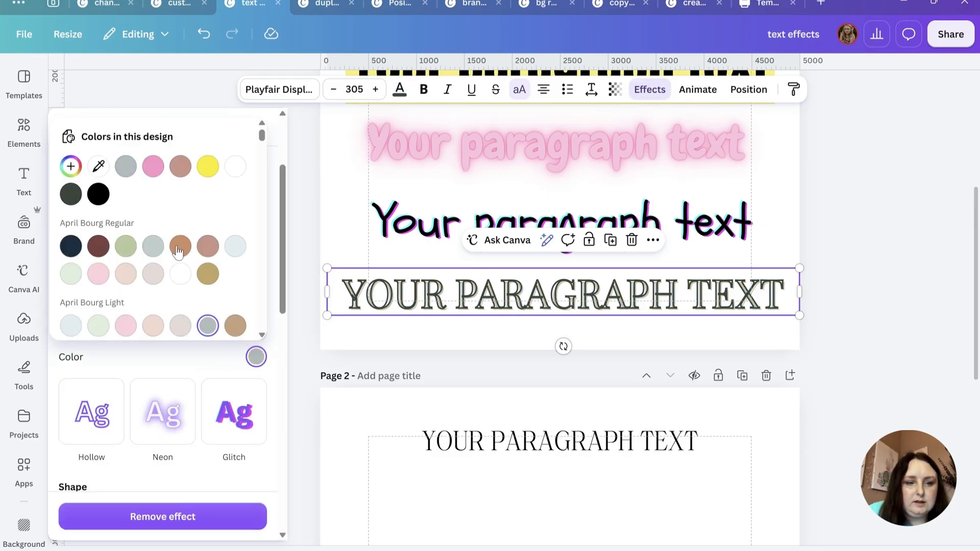
pyautogui.click(236, 247)
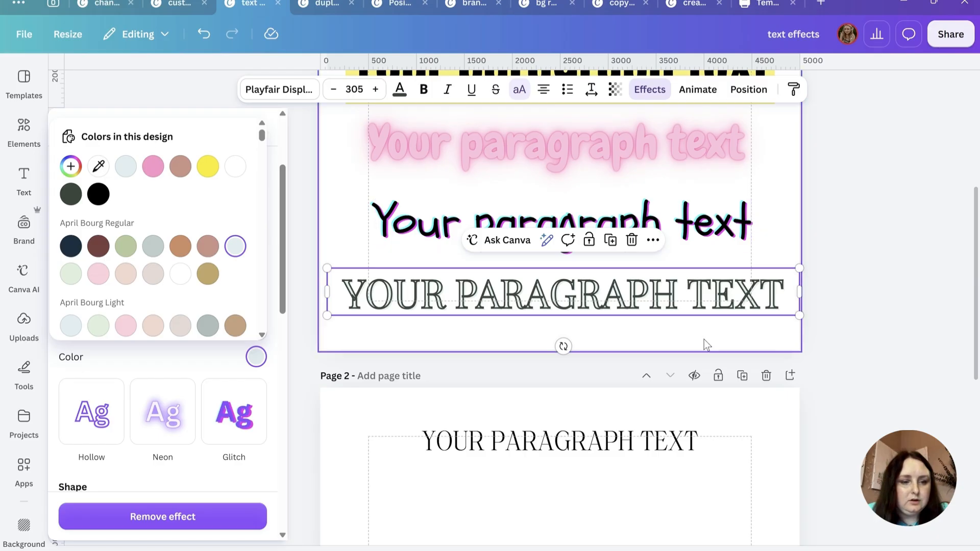
# Apply the Curve shape to the first text line on page 2 and flatten its curve slightly.
pyautogui.scroll(-2, 525, 481)
pyautogui.click(592, 404)
pyautogui.click(559, 380)
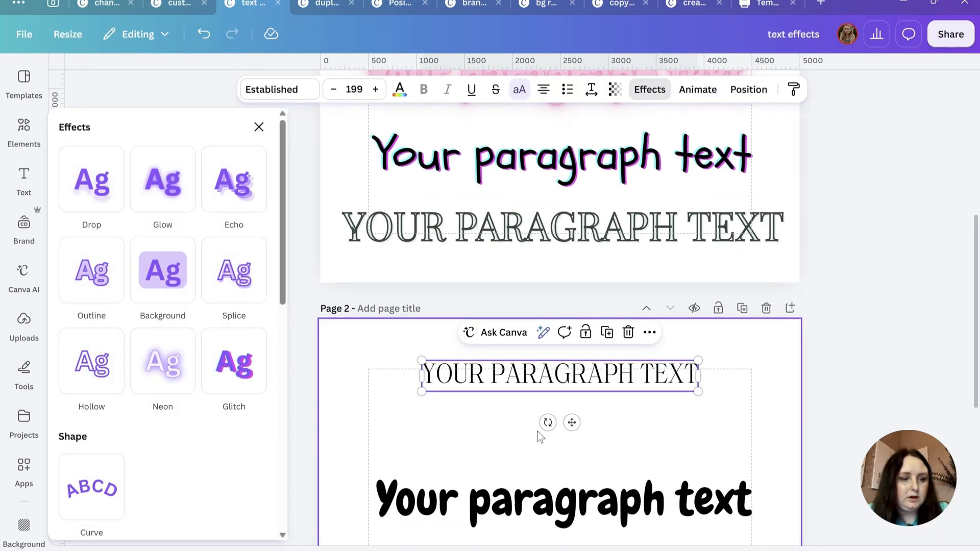
pyautogui.scroll(-5, 80, 220)
pyautogui.click(80, 221)
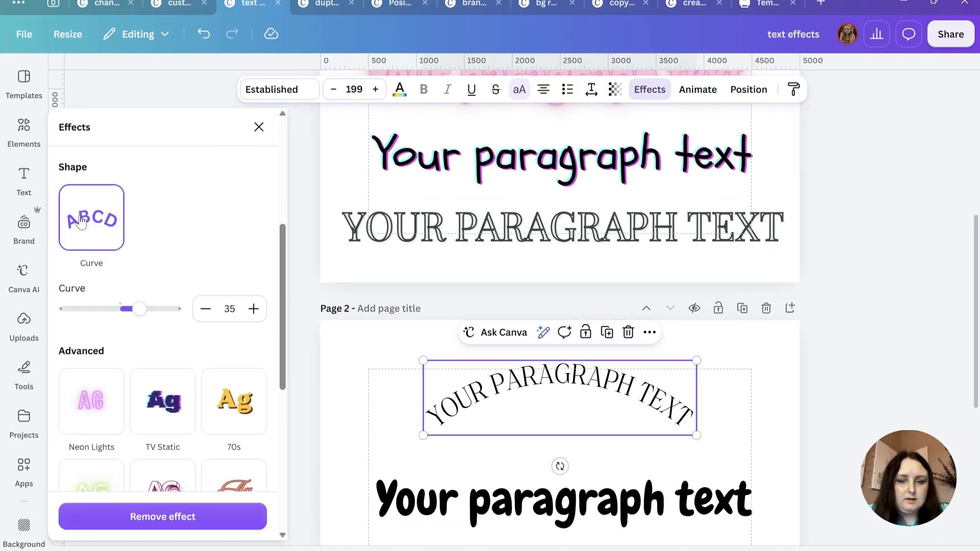
pyautogui.moveTo(139, 309)
pyautogui.mouseDown()
pyautogui.moveTo(164, 312)
pyautogui.moveTo(119, 309)
pyautogui.moveTo(193, 304)
pyautogui.moveTo(133, 309)
pyautogui.mouseUp()
pyautogui.click(353, 418)
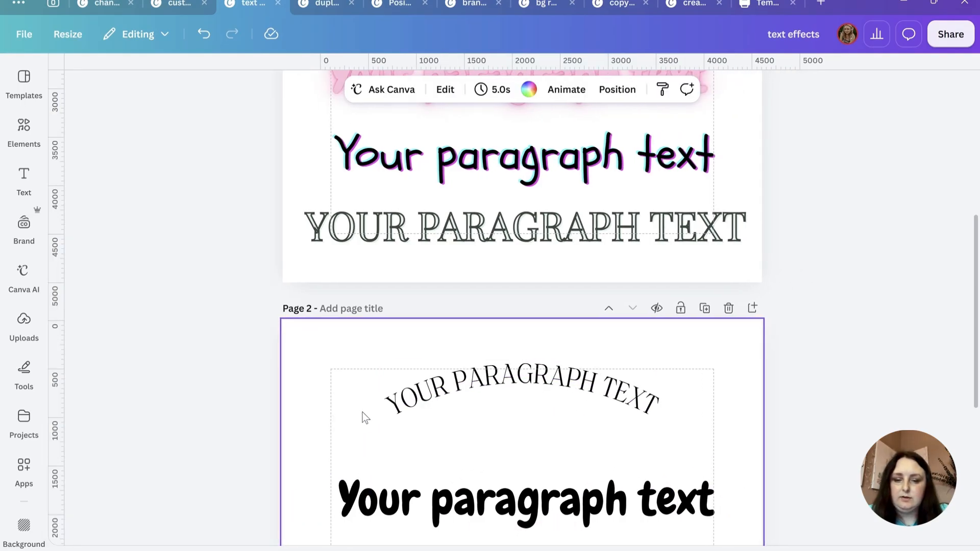
# Try the Neon Lights, TV Static and 70s advanced effects on the second text line of page 2.
pyautogui.scroll(-2, 447, 454)
pyautogui.click(452, 444)
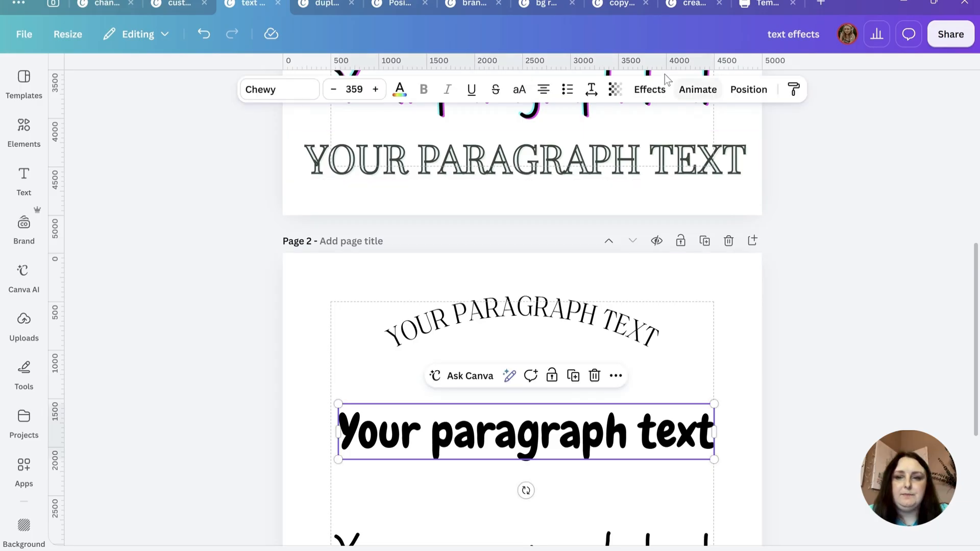
pyautogui.click(650, 89)
pyautogui.scroll(-3, 193, 389)
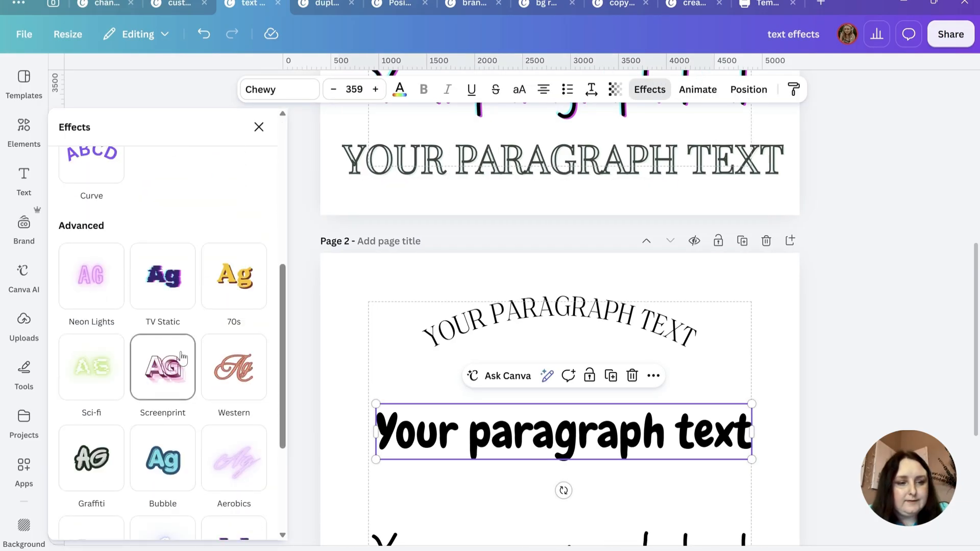
pyautogui.click(109, 285)
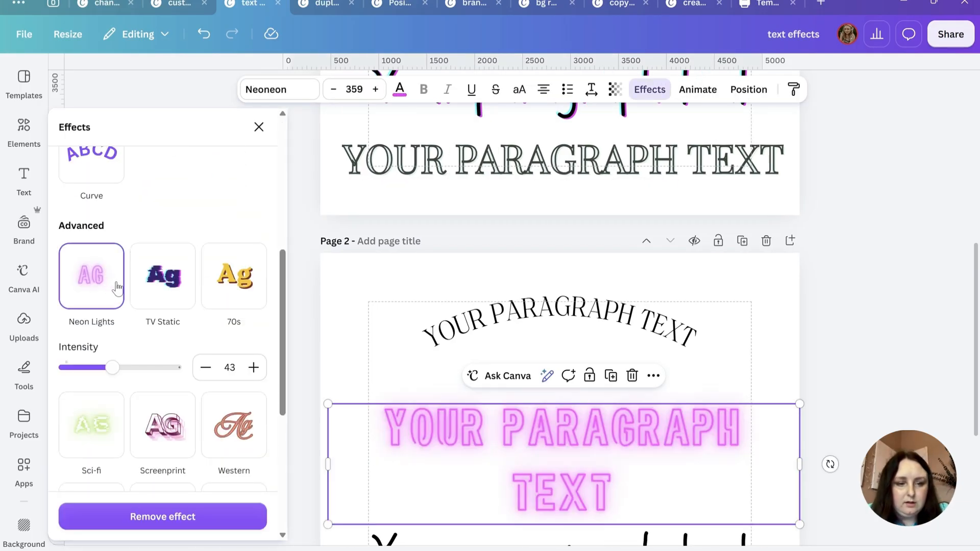
pyautogui.click(157, 279)
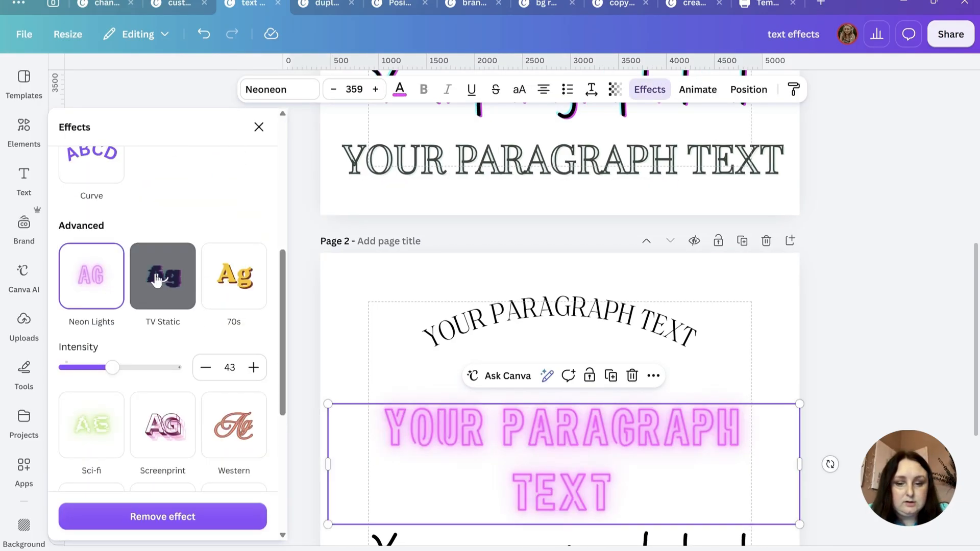
pyautogui.click(236, 285)
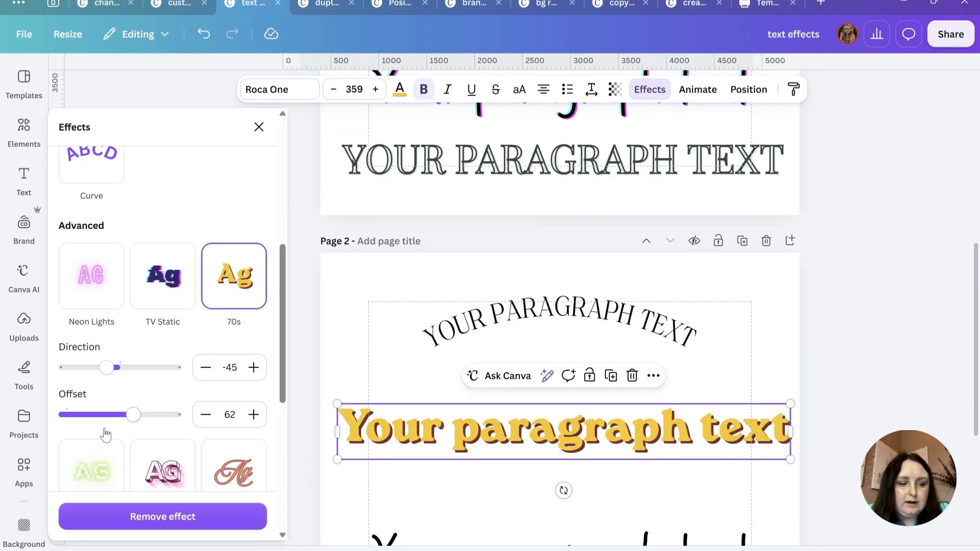
# Try the Sci-fi, Screenprint, Western, Graffiti, Bubble and Aerobics effects on the same text line.
pyautogui.click(97, 462)
pyautogui.click(181, 237)
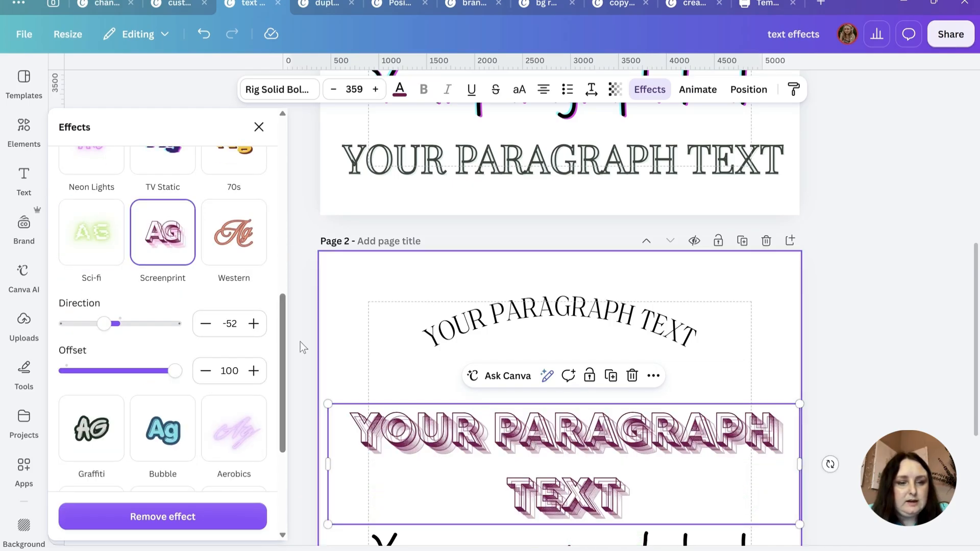
pyautogui.click(229, 240)
pyautogui.scroll(-4, 393, 299)
pyautogui.click(102, 384)
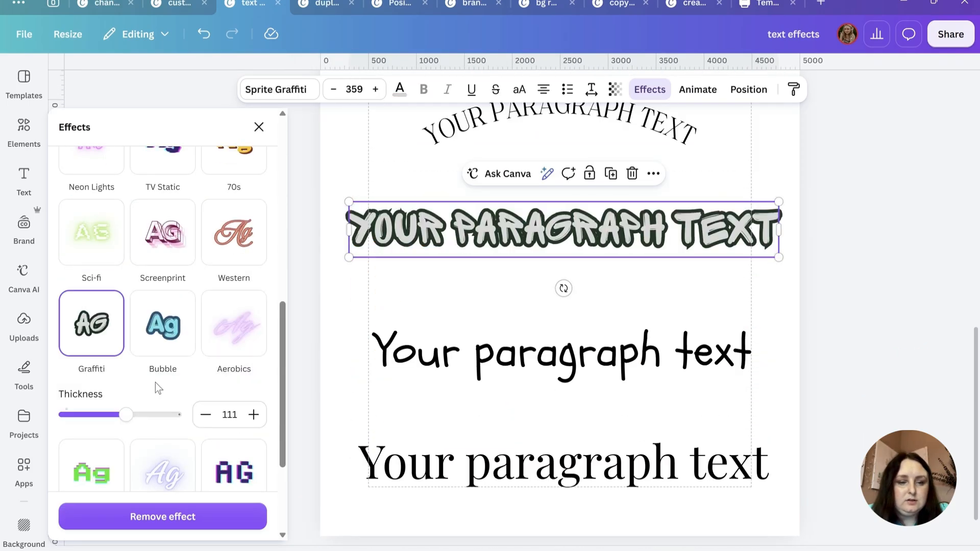
pyautogui.click(163, 323)
pyautogui.moveTo(121, 414); pyautogui.dragTo(205, 426)
pyautogui.click(234, 323)
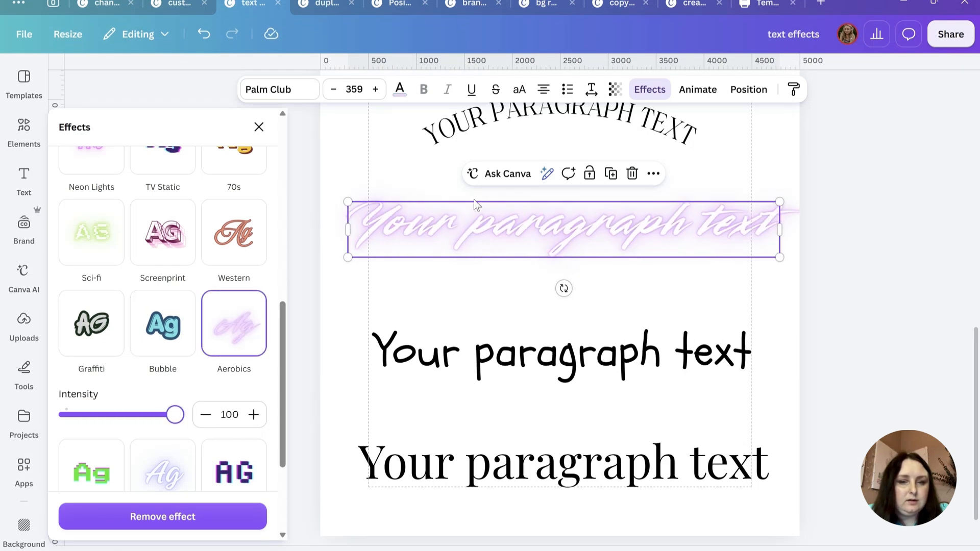
# Try the Arcade effect on the line, apply the Pixel effect instead, and look through the available text effect apps.
pyautogui.scroll(-5, 127, 347)
pyautogui.click(101, 350)
pyautogui.moveTo(102, 350); pyautogui.dragTo(137, 350)
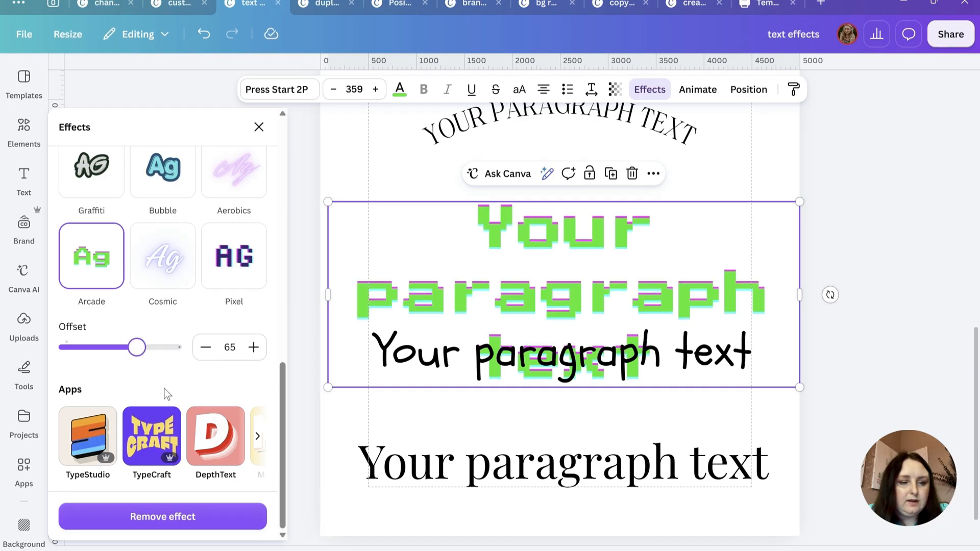
pyautogui.click(249, 271)
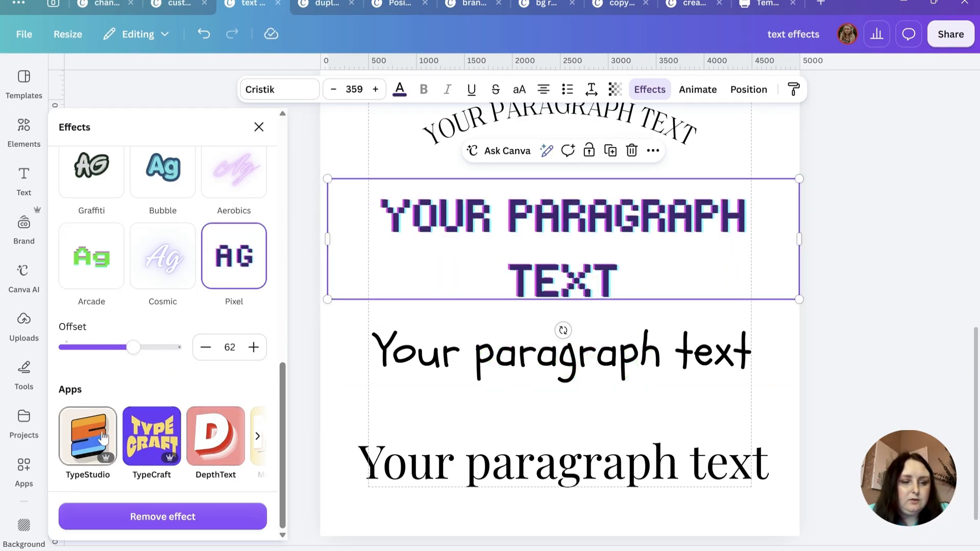
pyautogui.click(257, 436)
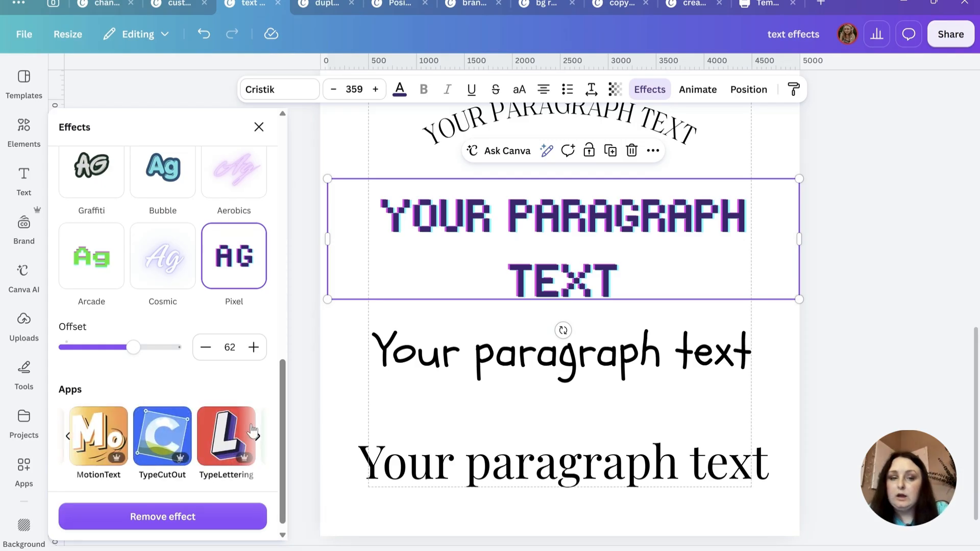
pyautogui.scroll(5, 192, 310)
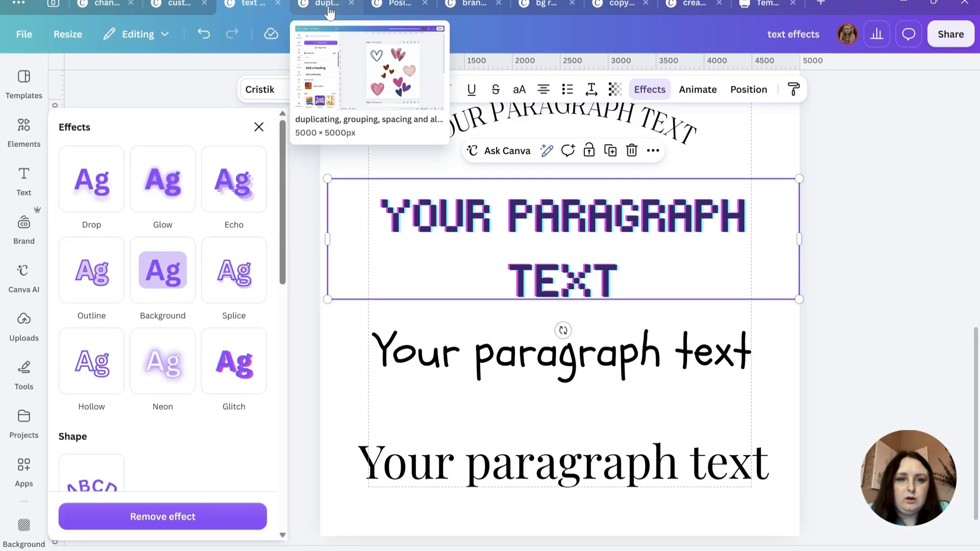
# Switch to the "duplicating, grouping, spacing and alignment" design and select the black outlined heart on page 1.
pyautogui.click(329, 7)
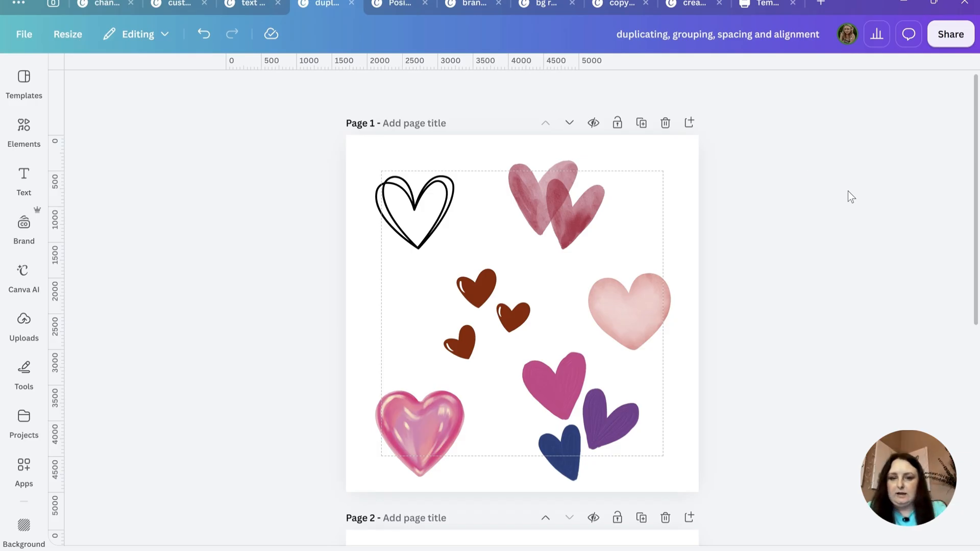
pyautogui.click(434, 236)
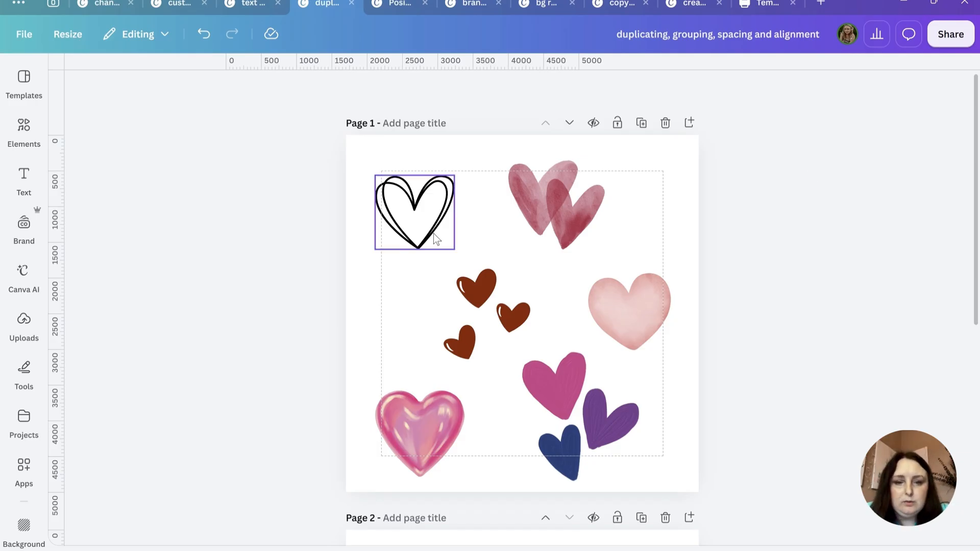
pyautogui.click(422, 228)
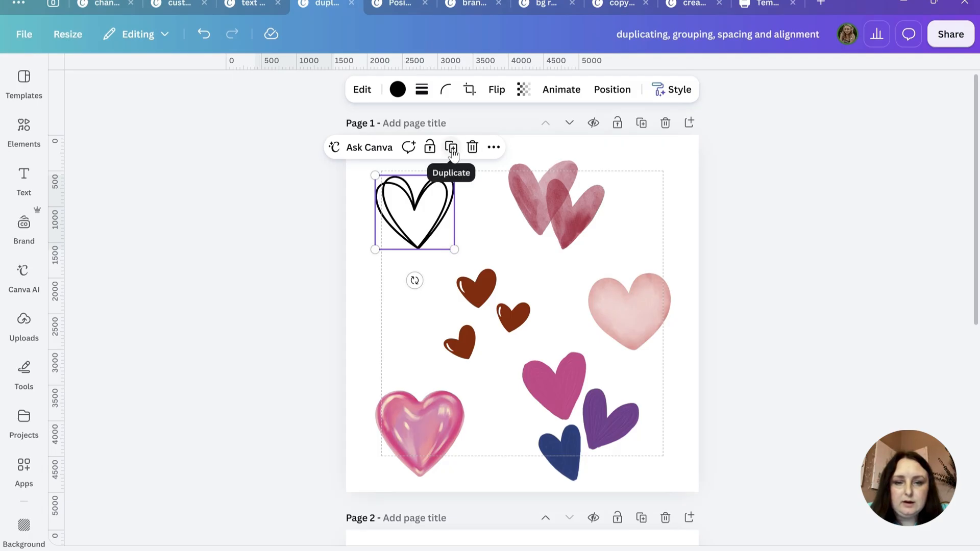
# Try duplicating the outlined heart and shrinking the copy, and delete the copy.
pyautogui.click(451, 149)
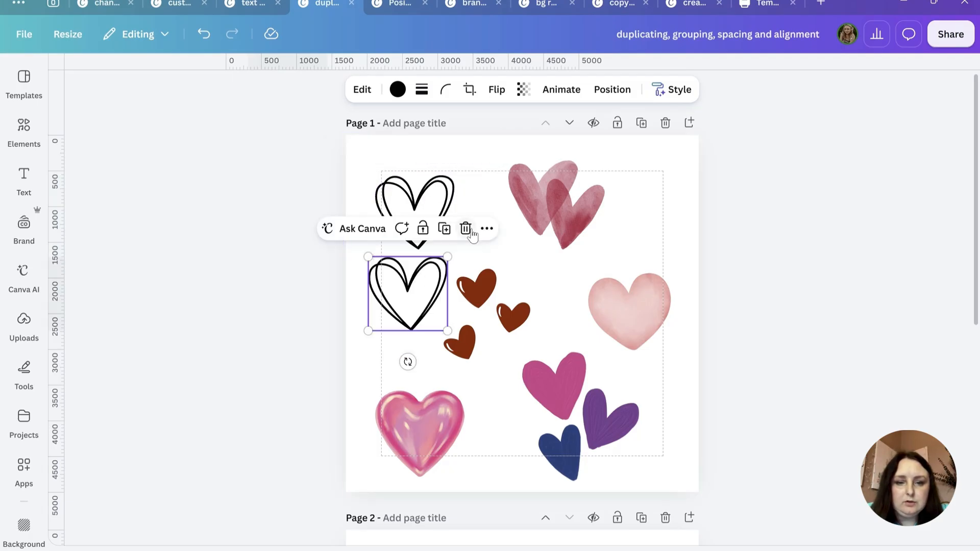
pyautogui.moveTo(447, 330); pyautogui.dragTo(434, 309)
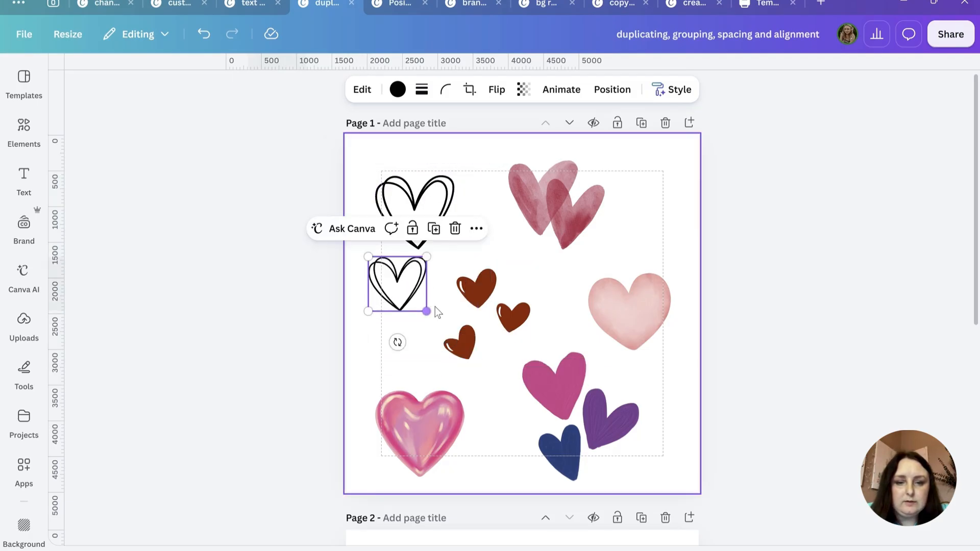
pyautogui.click(454, 228)
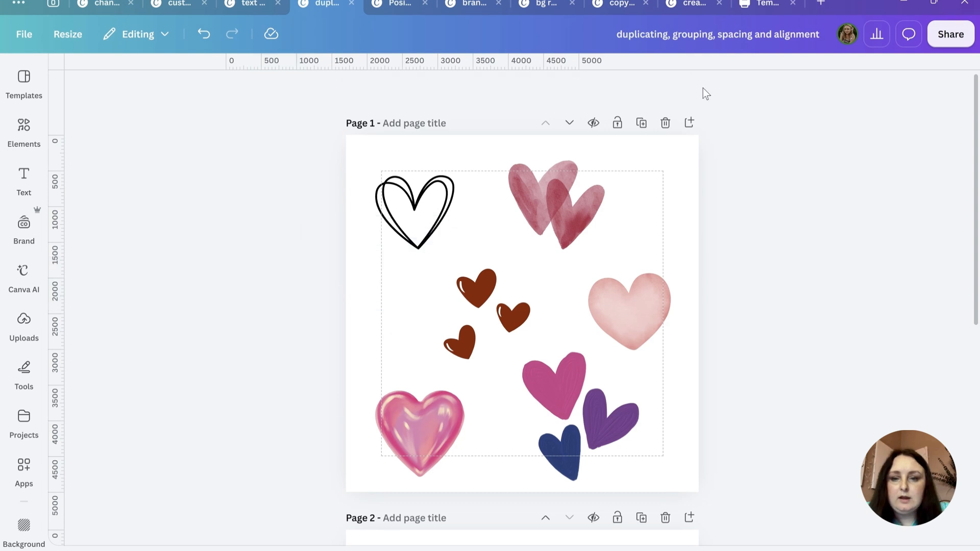
# Move the outlined heart over the left heart of the red watercolor pair and scale it down to fit.
pyautogui.click(403, 209)
pyautogui.moveTo(409, 206); pyautogui.dragTo(495, 208)
pyautogui.rightClick(495, 208)
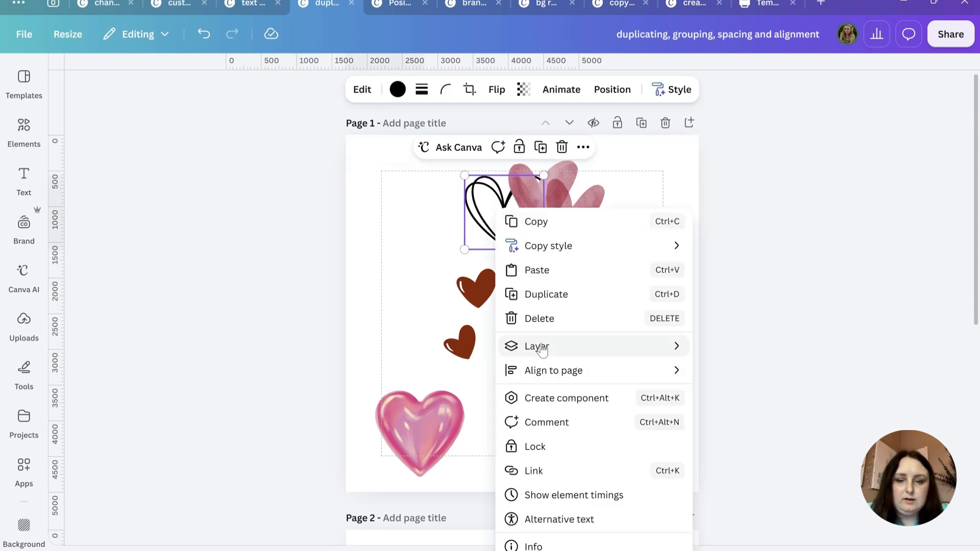
pyautogui.click(476, 228)
pyautogui.moveTo(476, 228); pyautogui.dragTo(514, 220)
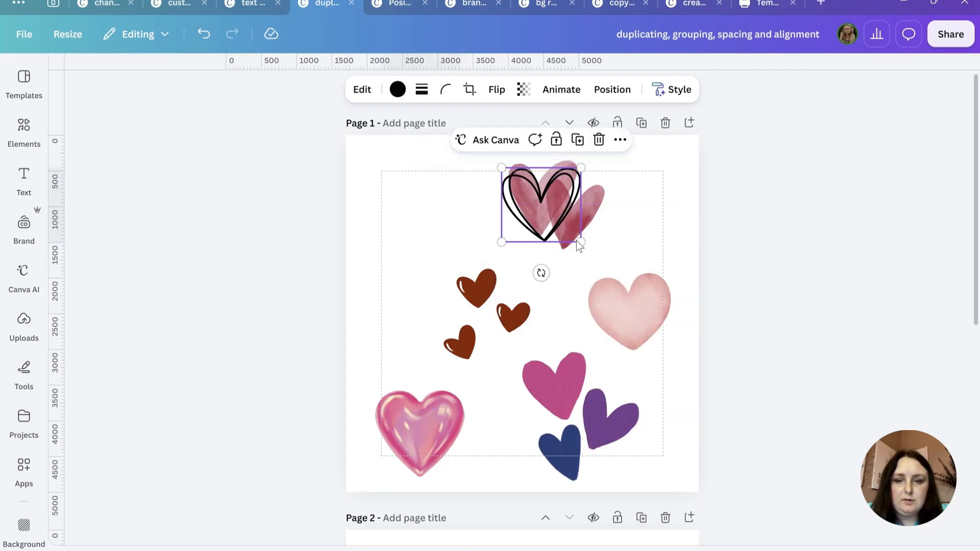
pyautogui.moveTo(577, 240); pyautogui.dragTo(584, 244)
pyautogui.moveTo(548, 276)
pyautogui.mouseDown()
pyautogui.moveTo(573, 277)
pyautogui.moveTo(540, 261)
pyautogui.mouseUp()
pyautogui.click(482, 190)
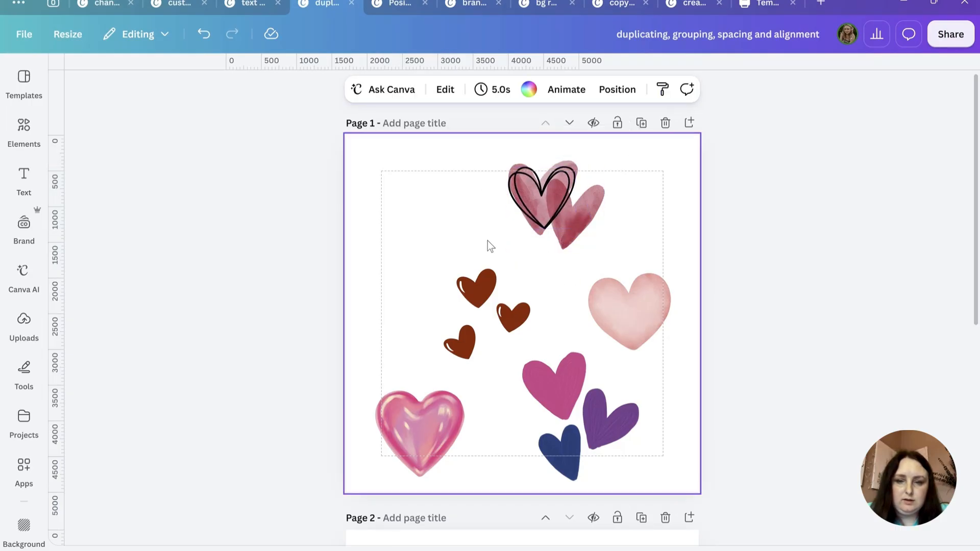
# Group the outlined heart with the red watercolor hearts and move the group slightly to the left.
pyautogui.click(559, 211)
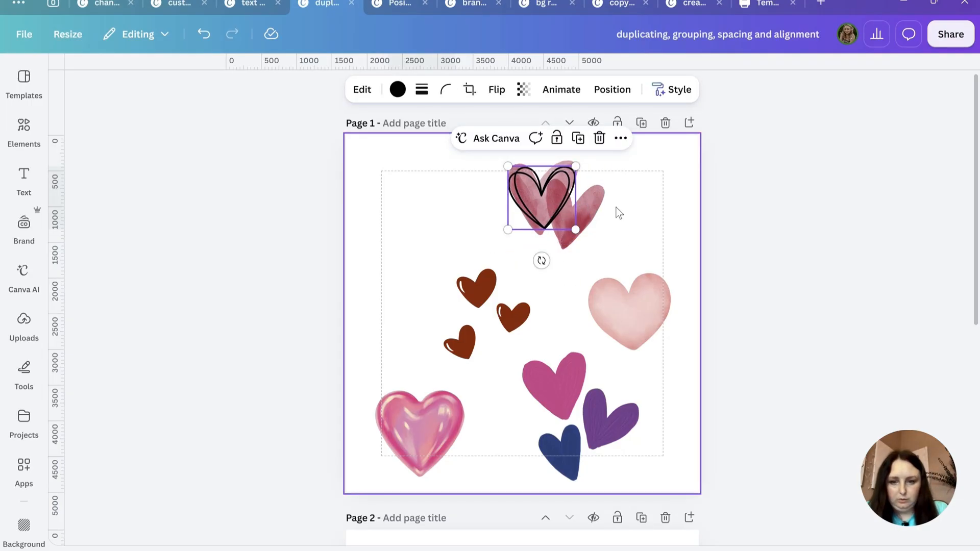
pyautogui.keyDown('shift'); pyautogui.click(593, 196); pyautogui.keyUp('shift')
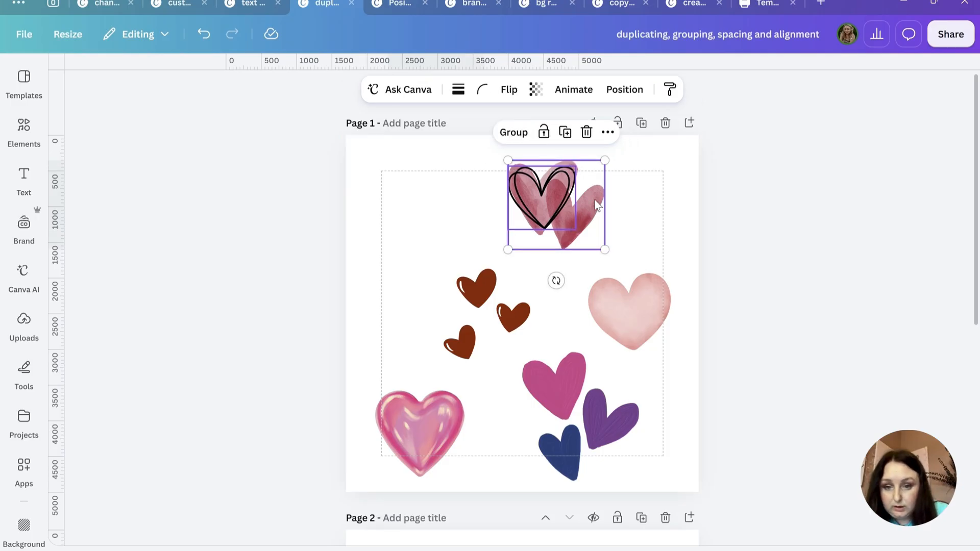
pyautogui.click(513, 132)
pyautogui.click(621, 169)
pyautogui.moveTo(584, 209); pyautogui.dragTo(545, 201)
pyautogui.click(544, 202)
pyautogui.click(663, 204)
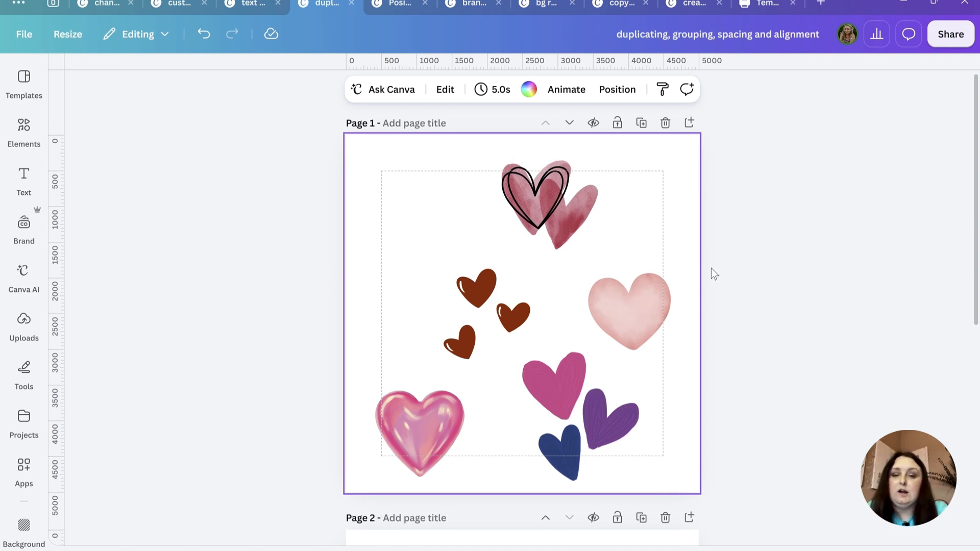
# Ungroup the outlined and red watercolor hearts and move them apart, nudging the brown hearts slightly upward.
pyautogui.click(541, 201)
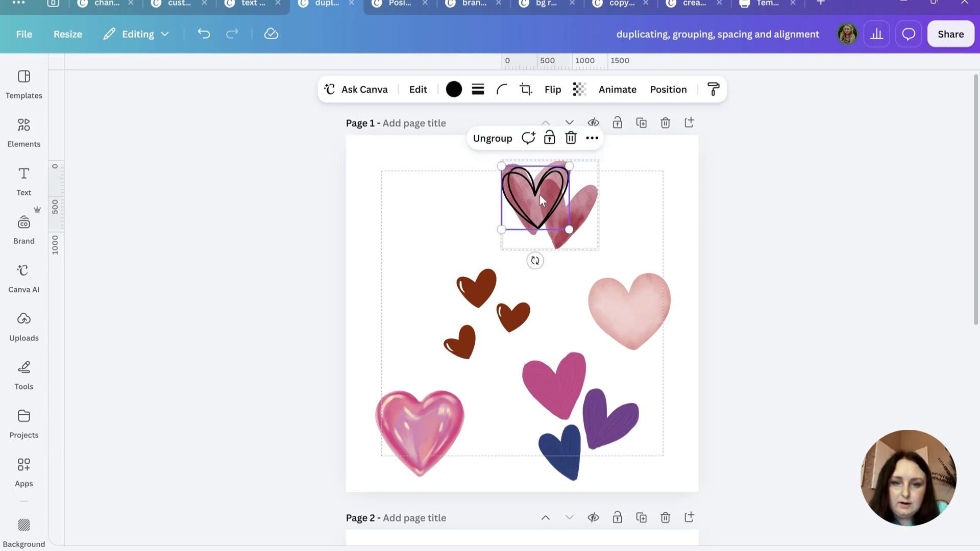
pyautogui.click(492, 138)
pyautogui.click(547, 204)
pyautogui.moveTo(547, 209); pyautogui.dragTo(573, 214)
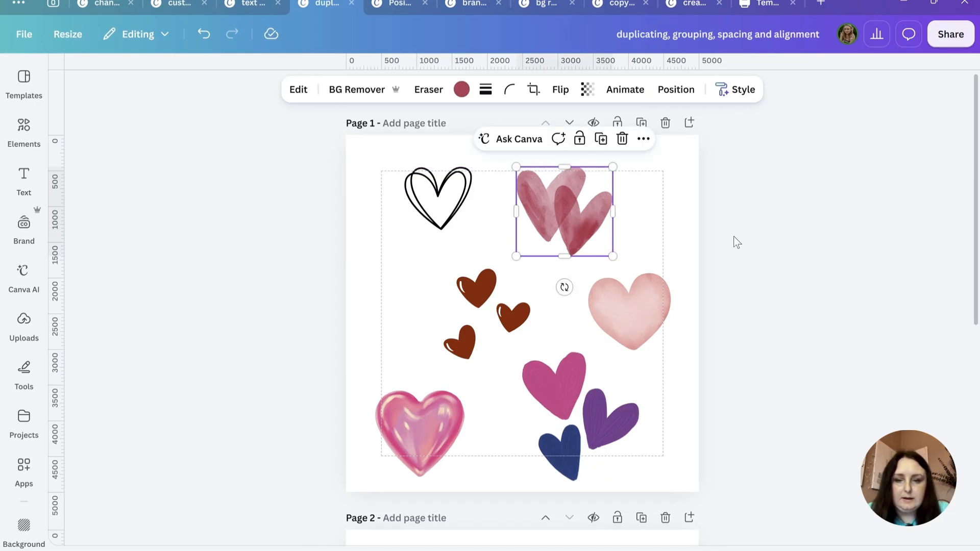
pyautogui.moveTo(477, 288); pyautogui.dragTo(476, 282)
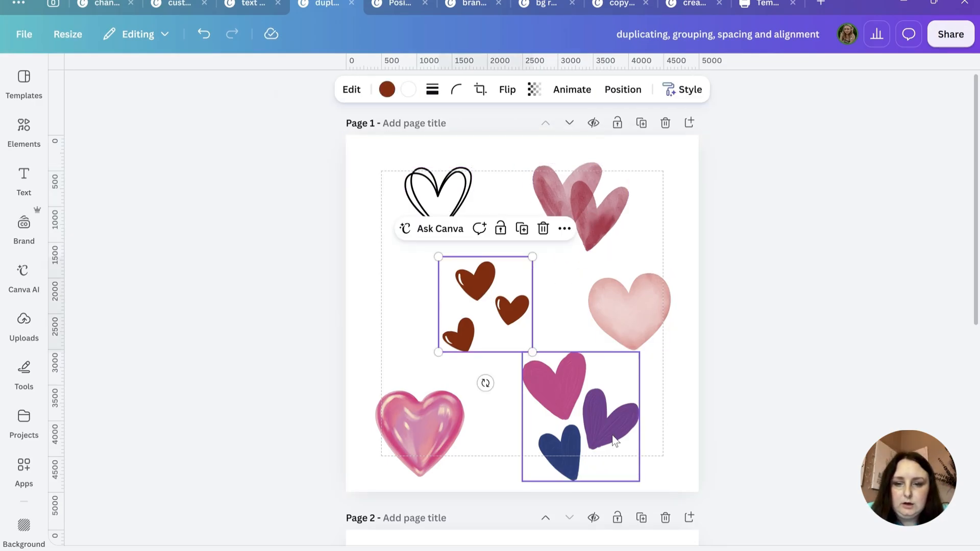
# Select the red watercolor hearts together with the pale pink heart and view the element alignment options.
pyautogui.click(764, 163)
pyautogui.moveTo(765, 164); pyautogui.dragTo(574, 419)
pyautogui.moveTo(854, 185); pyautogui.dragTo(609, 307)
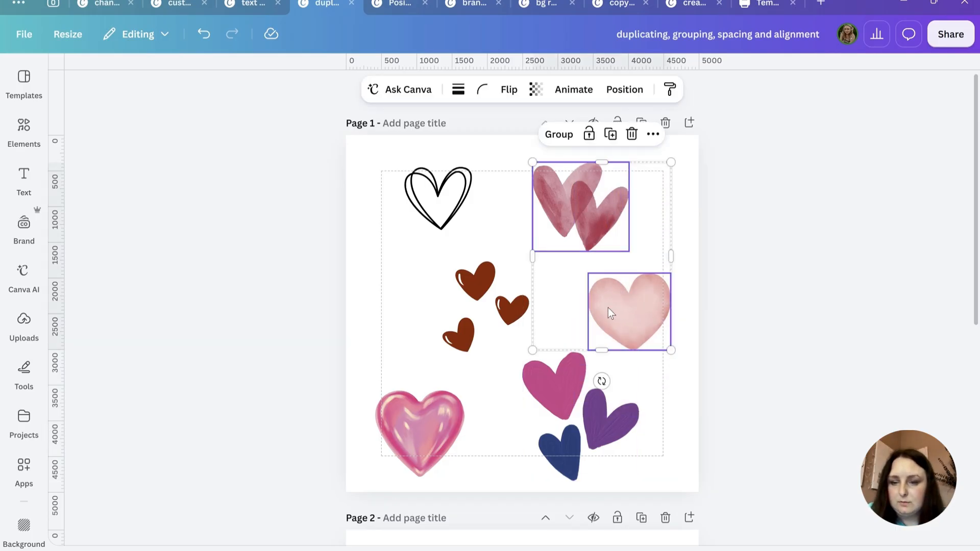
pyautogui.click(653, 134)
pyautogui.moveTo(706, 323)
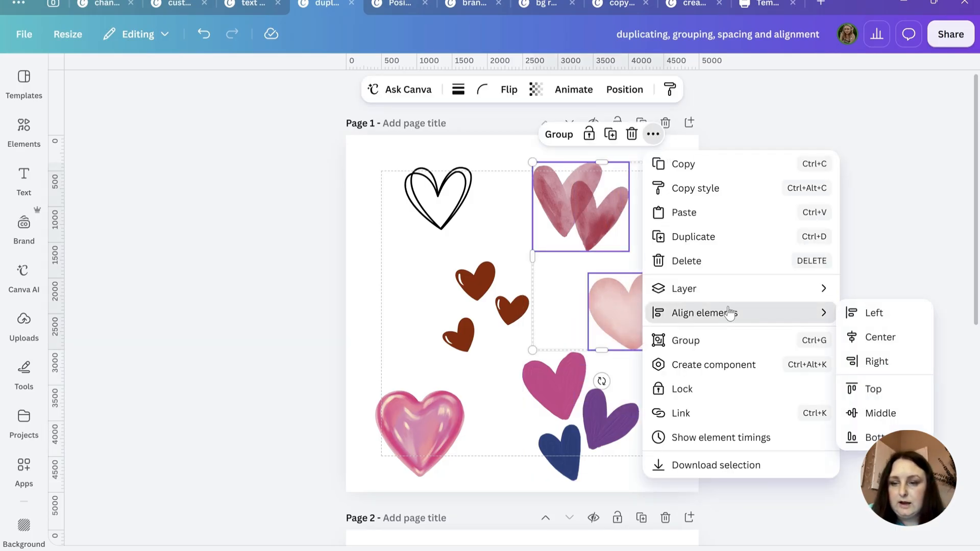
pyautogui.click(932, 218)
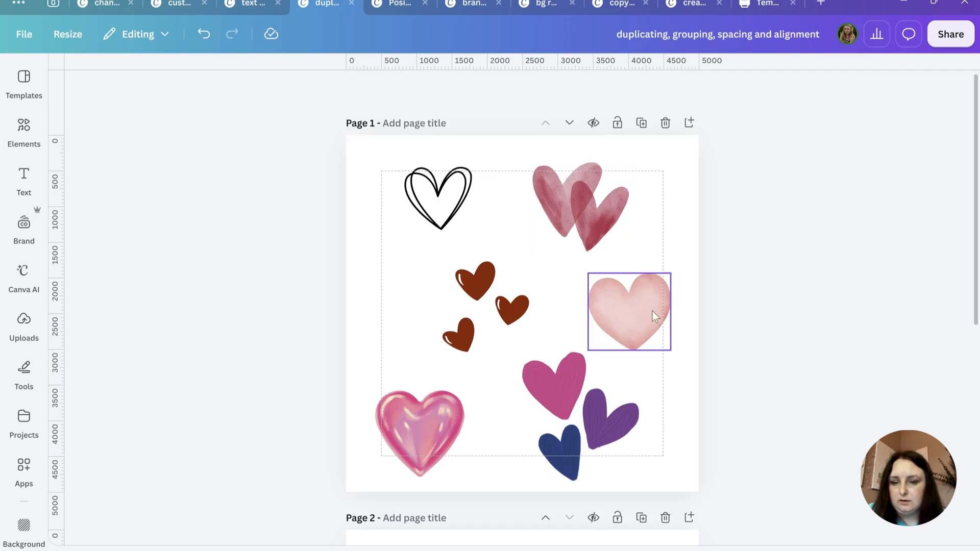
# Nudge the red watercolor hearts, and tidy up the three heart graphics on the page's right side into an evenly spaced column.
pyautogui.moveTo(586, 201)
pyautogui.mouseDown()
pyautogui.moveTo(626, 208)
pyautogui.moveTo(590, 204)
pyautogui.mouseUp()
pyautogui.moveTo(762, 188); pyautogui.dragTo(586, 420)
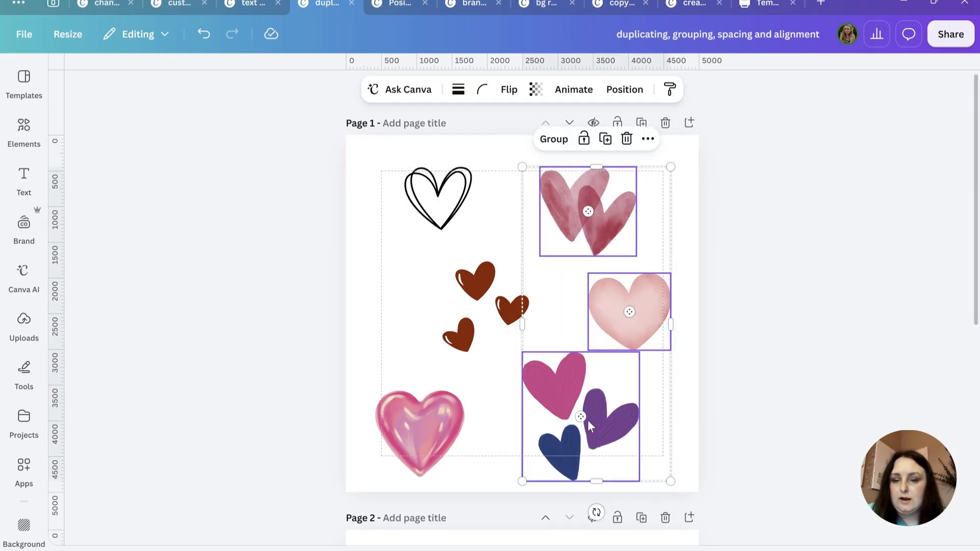
pyautogui.click(647, 141)
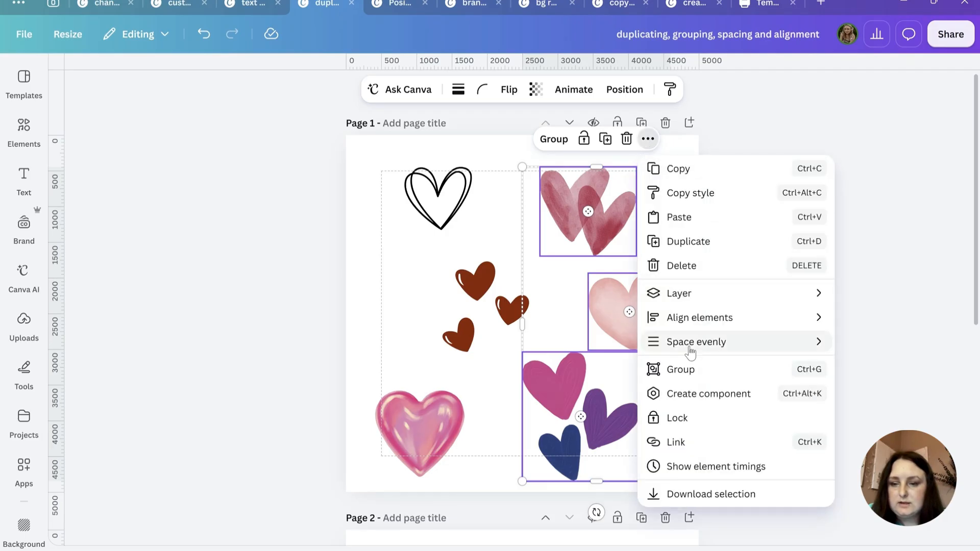
pyautogui.moveTo(691, 351)
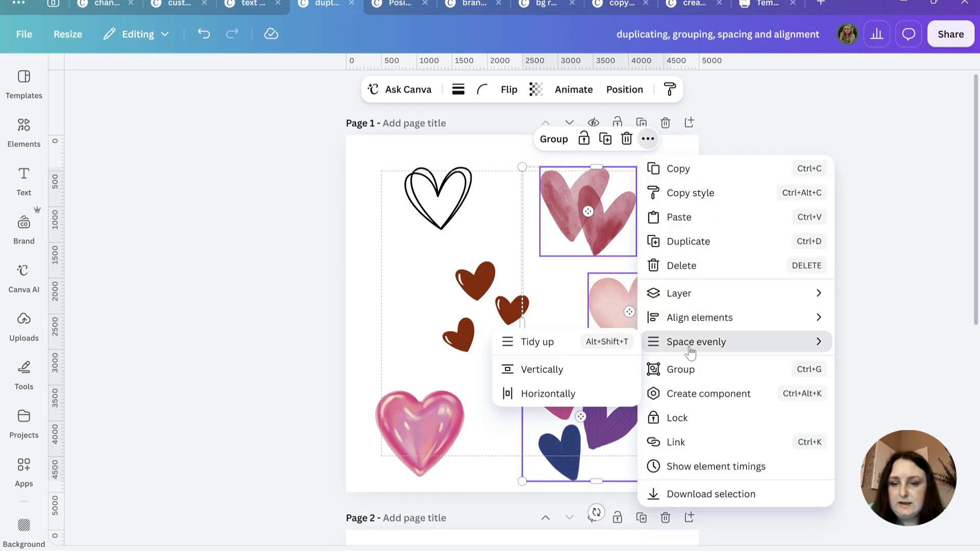
pyautogui.click(528, 346)
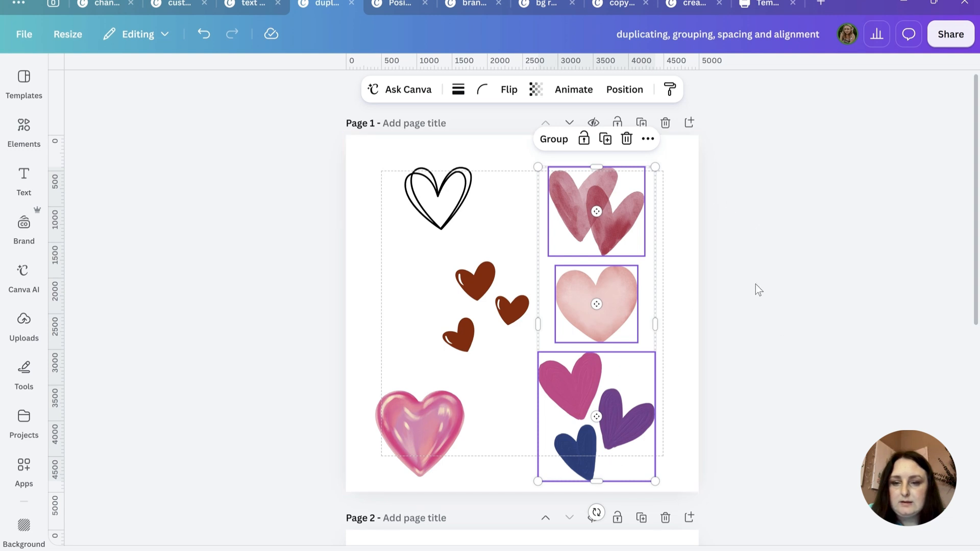
# Shift the right column of hearts outward and tidy up the three heart graphics on the page's left side into an evenly spaced column.
pyautogui.moveTo(826, 192); pyautogui.dragTo(642, 433)
pyautogui.moveTo(310, 161); pyautogui.dragTo(466, 465)
pyautogui.click(504, 138)
pyautogui.click(725, 341)
# Select all six heart graphics on page 1 and tidy them up into evenly spaced columns.
pyautogui.moveTo(274, 187); pyautogui.dragTo(577, 483)
pyautogui.click(594, 127)
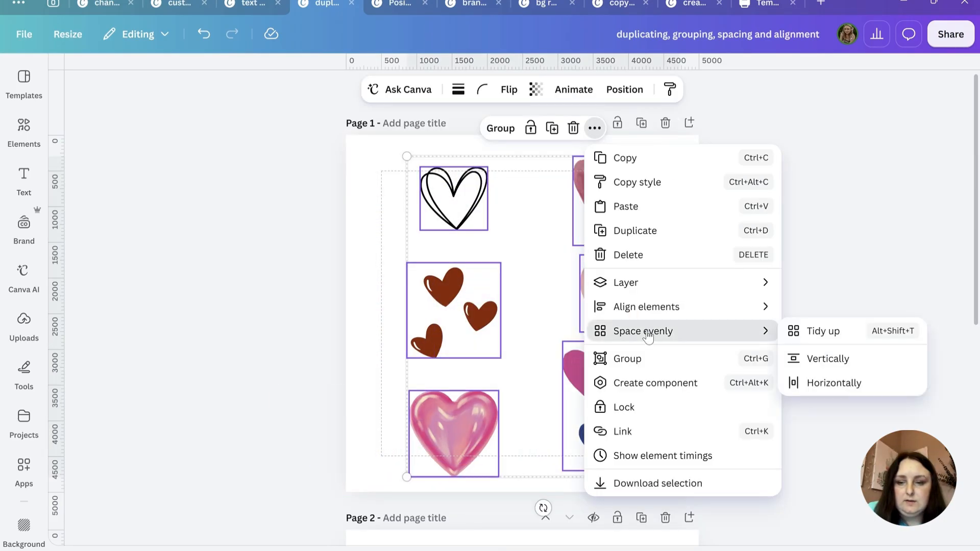
pyautogui.click(824, 330)
pyautogui.click(749, 275)
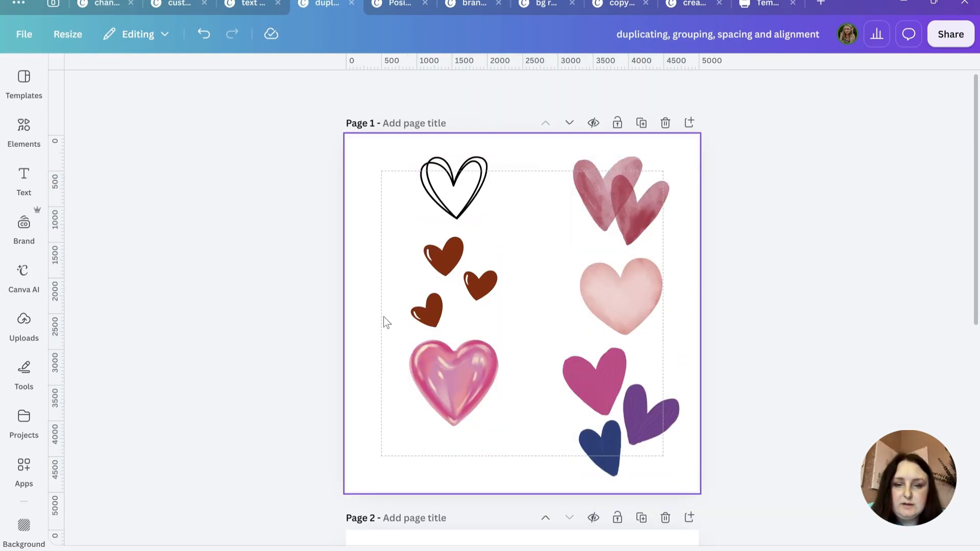
# Move the glossy pink heart and brown hearts down beside the other column, and shift the magenta, purple and blue hearts slightly outward and down.
pyautogui.moveTo(458, 392); pyautogui.dragTo(459, 427)
pyautogui.moveTo(456, 295); pyautogui.dragTo(457, 312)
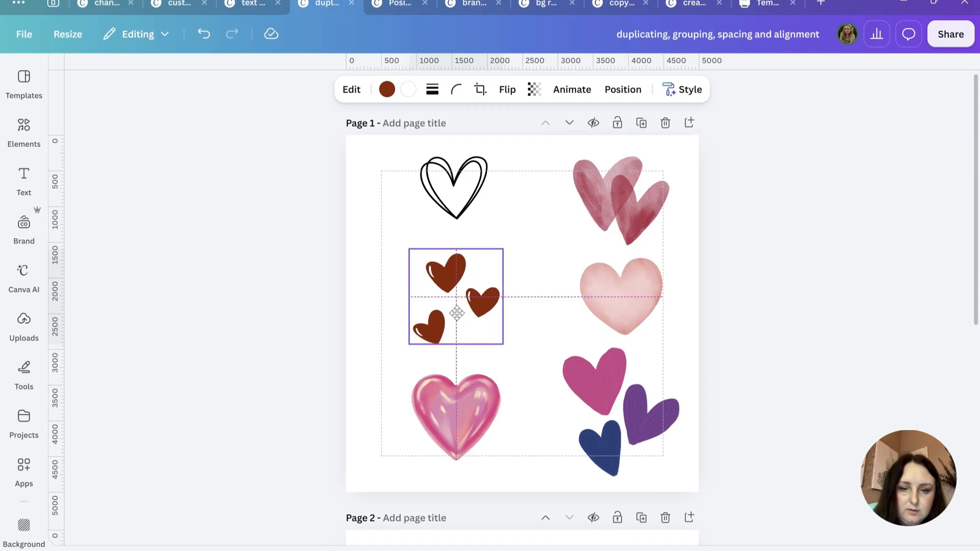
pyautogui.moveTo(457, 313); pyautogui.dragTo(456, 312)
pyautogui.moveTo(624, 404); pyautogui.dragTo(641, 413)
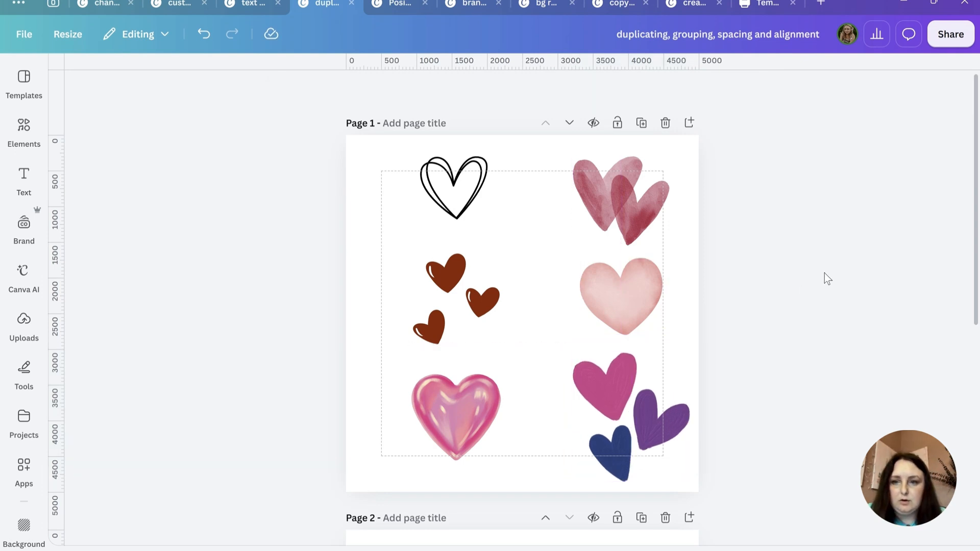
# Tidy up the five text lines on page 2 into an evenly spaced column and center them horizontally on the page.
pyautogui.scroll(-5, 822, 252)
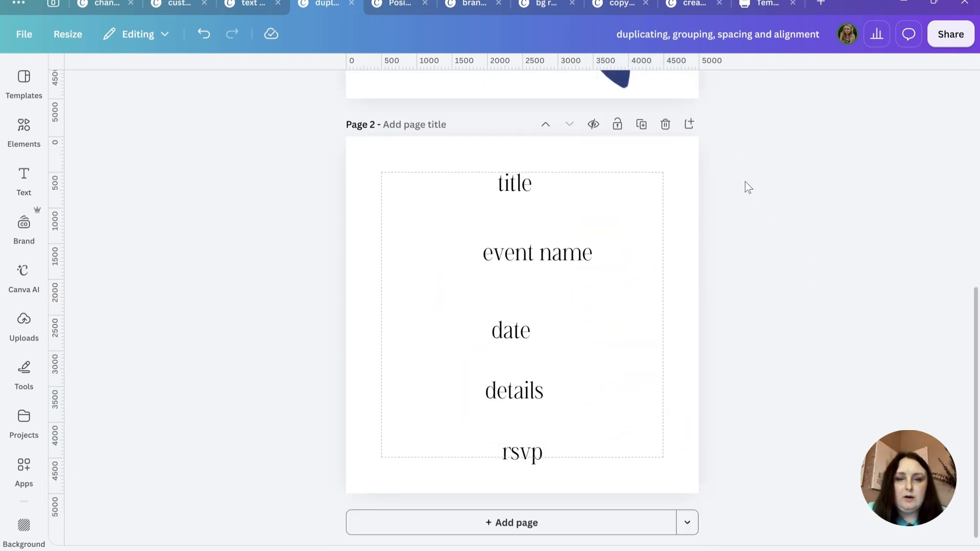
pyautogui.moveTo(793, 183); pyautogui.dragTo(462, 476)
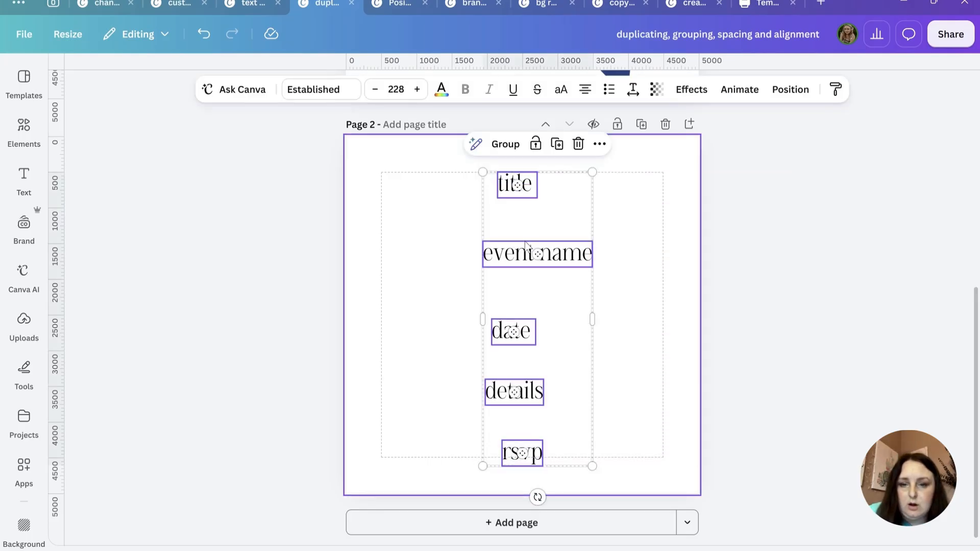
pyautogui.click(599, 144)
pyautogui.moveTo(656, 354)
pyautogui.click(842, 345)
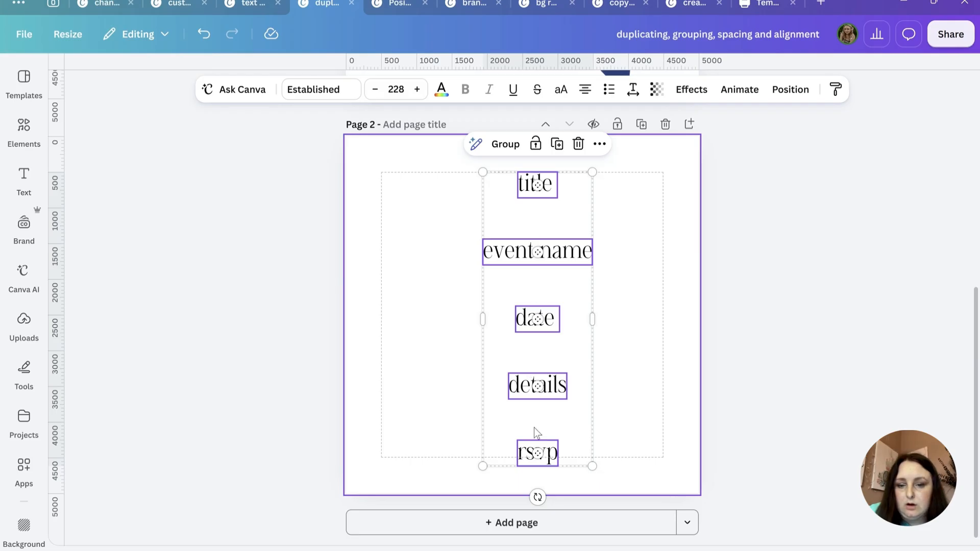
pyautogui.moveTo(568, 281); pyautogui.dragTo(558, 282)
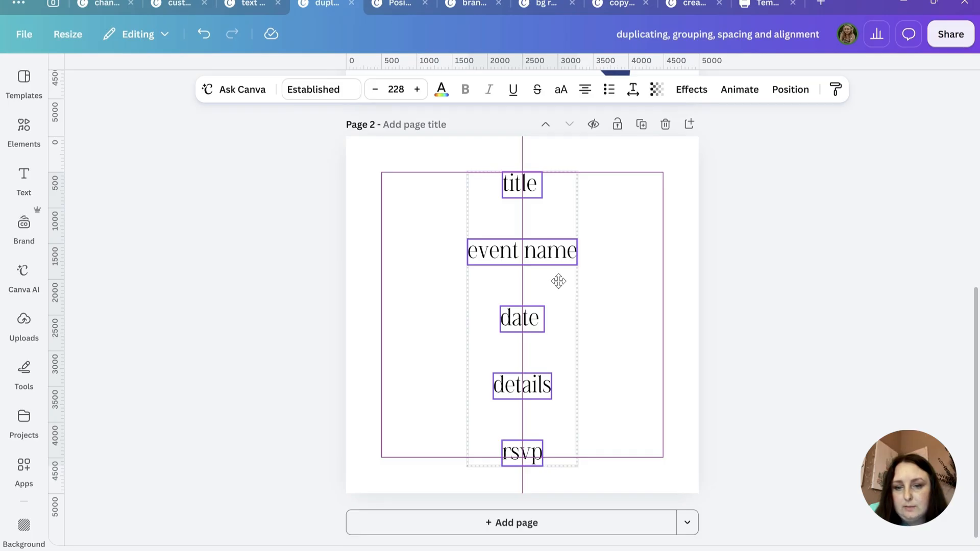
pyautogui.moveTo(558, 281); pyautogui.dragTo(558, 281)
# Switch to the Positioning (5 x 7 in) design and send the blue star covering the rsvp text to the back.
pyautogui.click(400, 4)
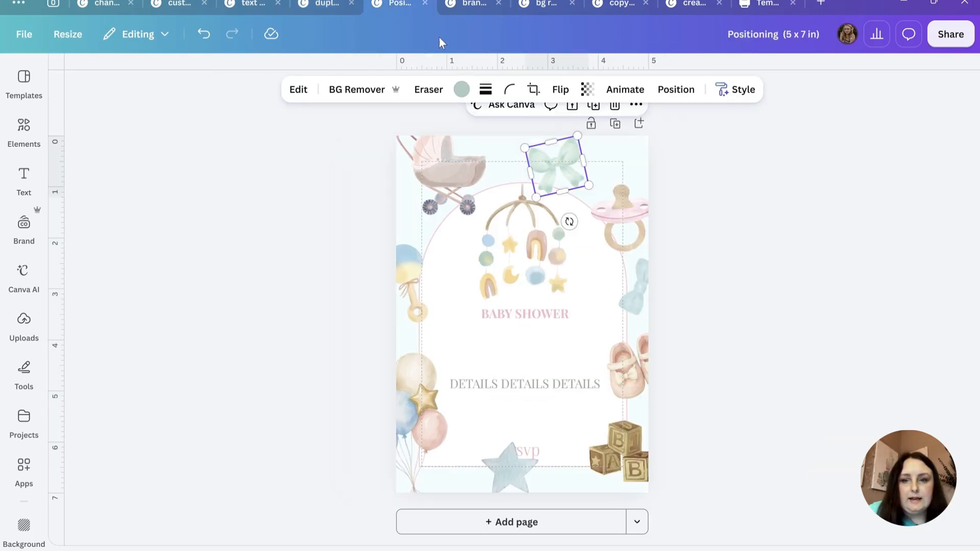
pyautogui.click(788, 268)
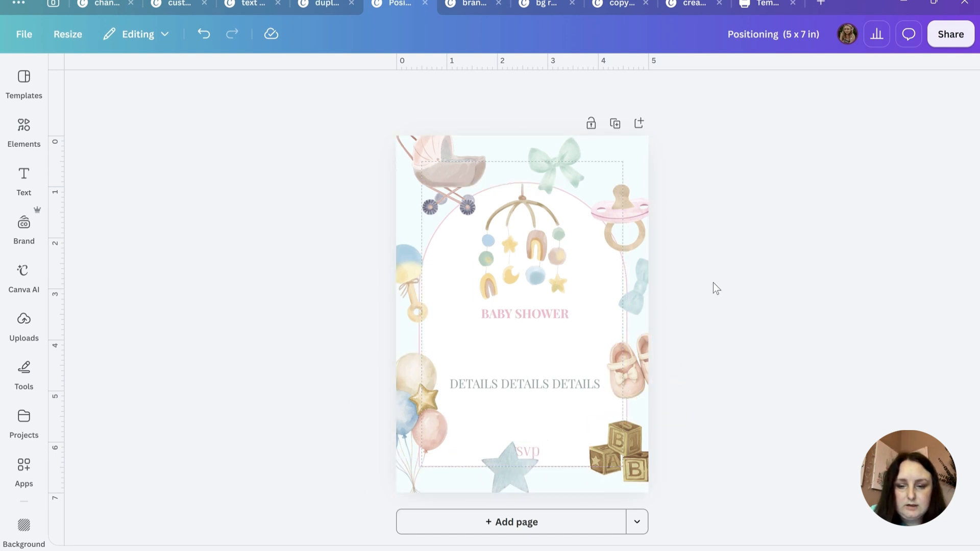
pyautogui.click(505, 474)
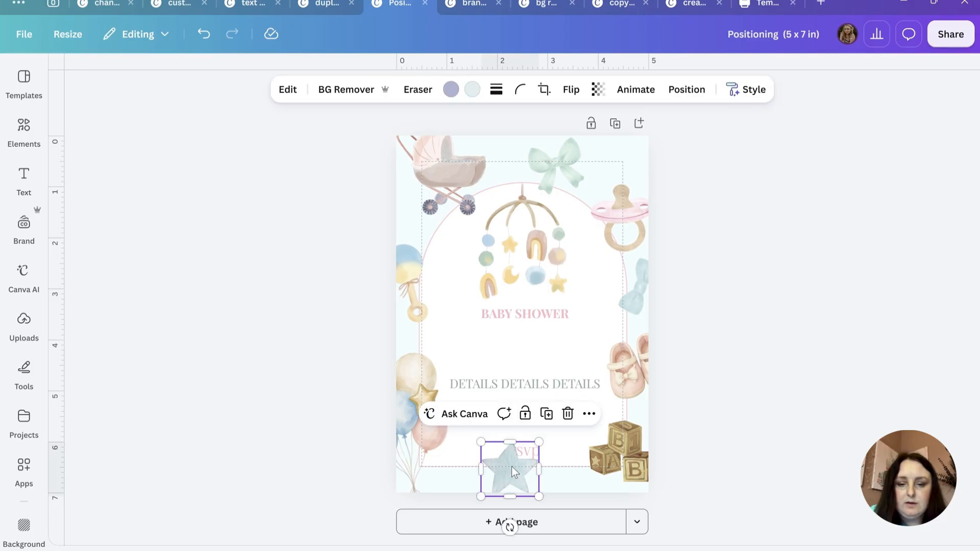
pyautogui.click(588, 413)
pyautogui.moveTo(627, 163)
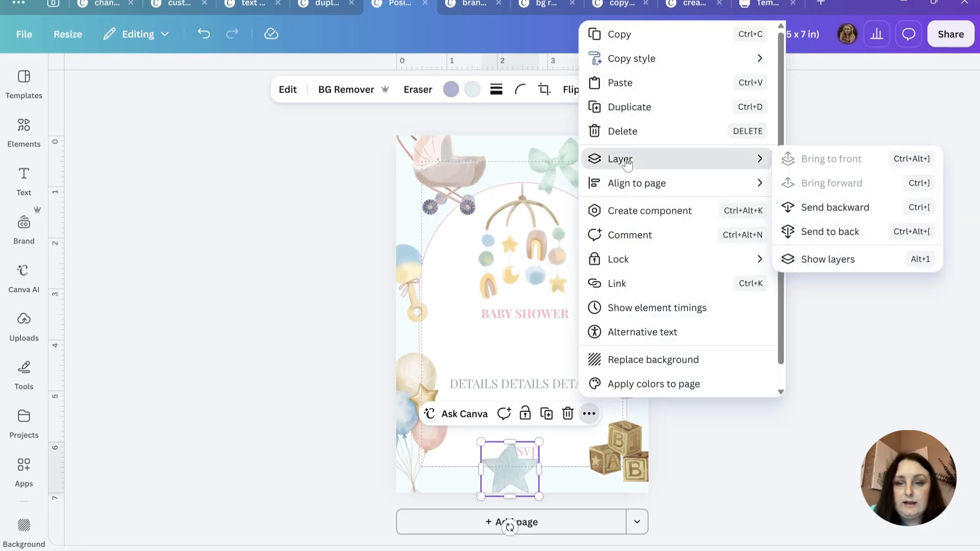
pyautogui.click(828, 209)
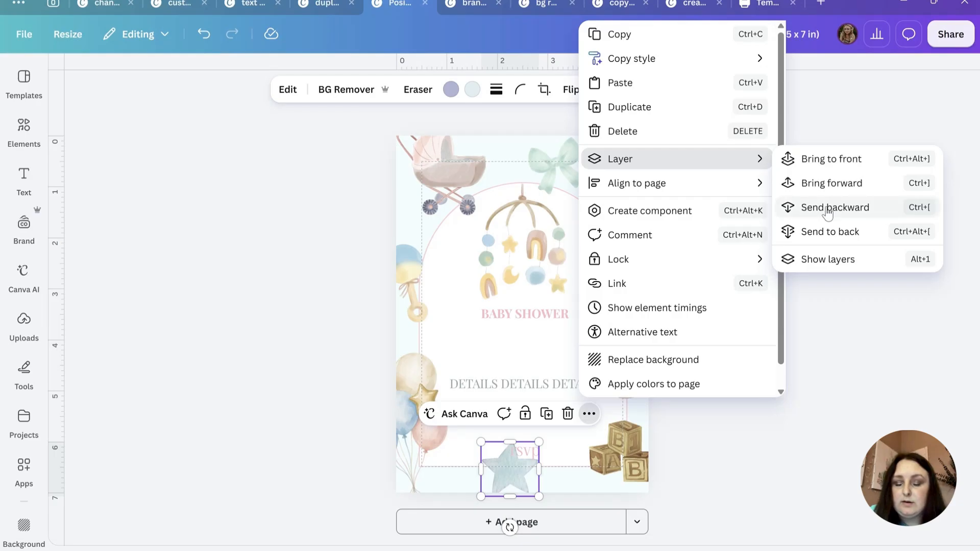
pyautogui.click(822, 231)
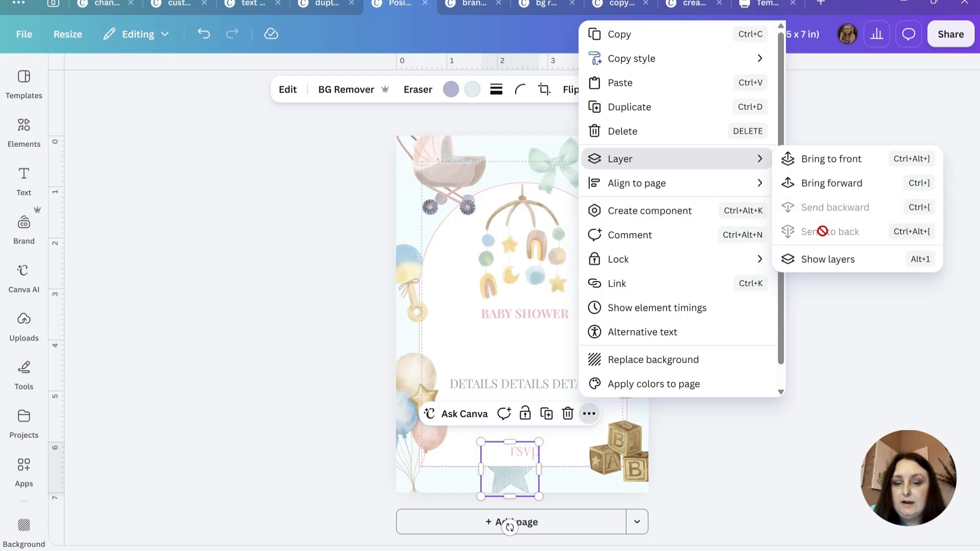
pyautogui.click(788, 238)
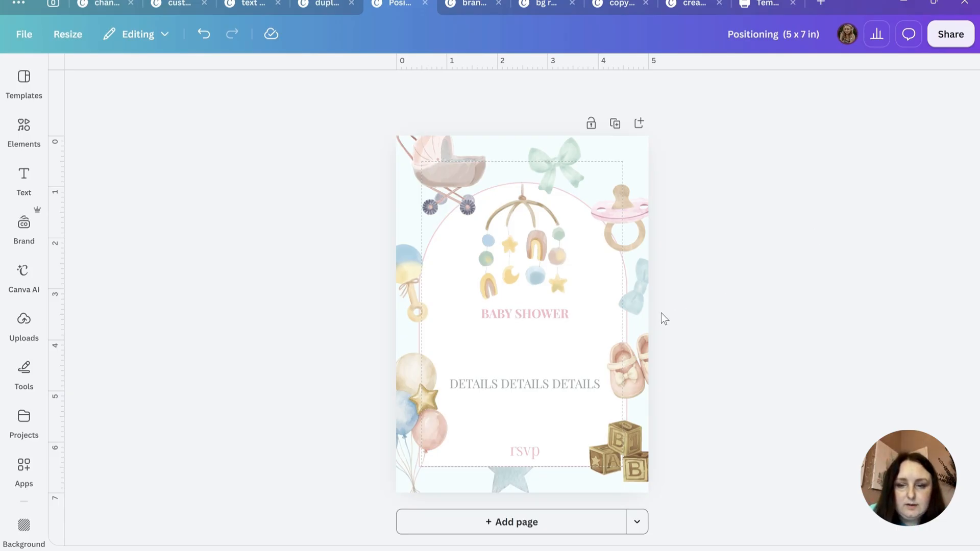
# Send the blue bow at the invitation's right edge to the back of the layer order.
pyautogui.rightClick(637, 301)
pyautogui.moveTo(690, 307)
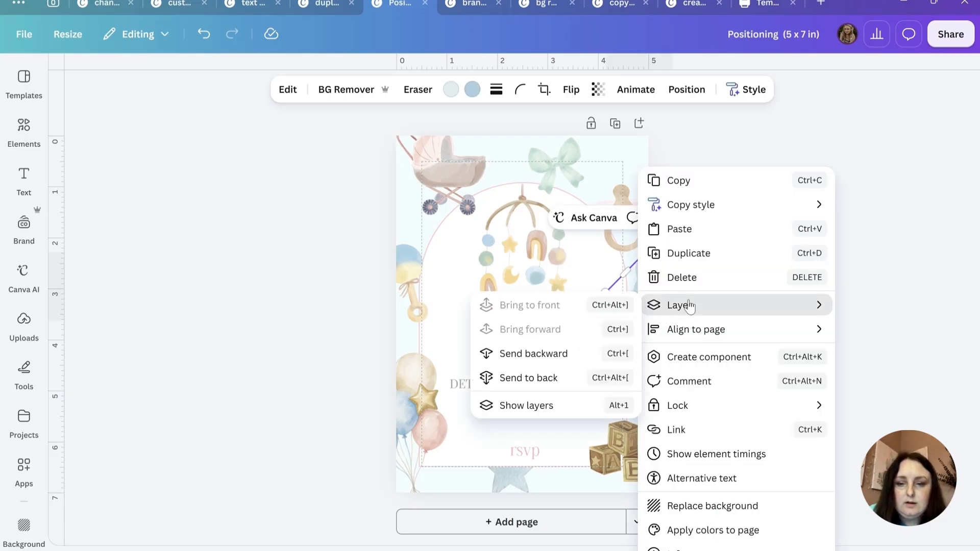
pyautogui.click(543, 378)
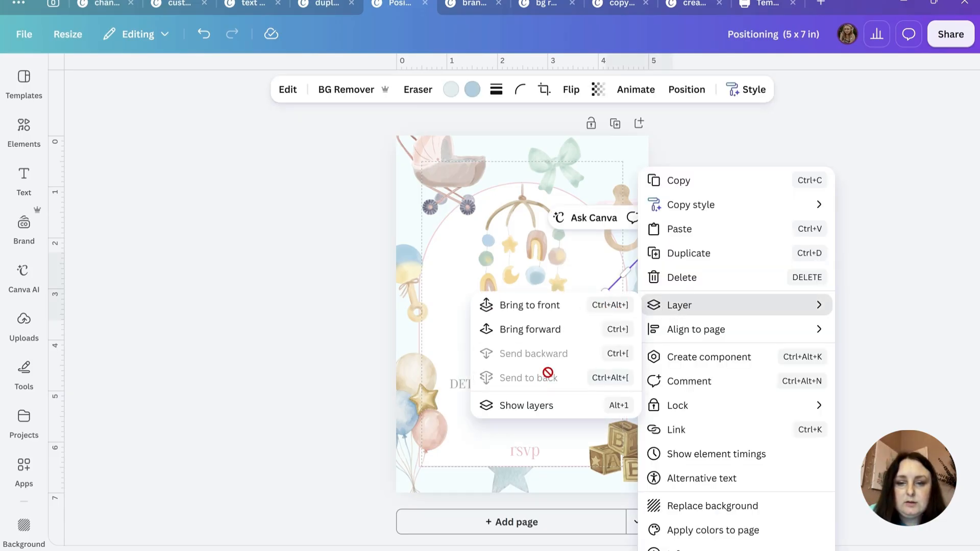
pyautogui.press('Escape')
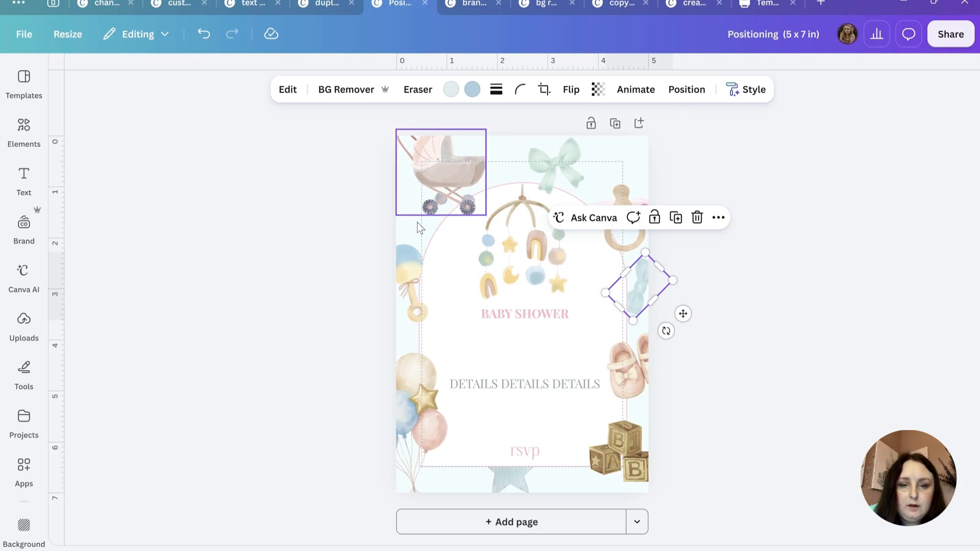
# Show the invitation's layers list and move the baby rattle and the stroller directly beneath the white arch.
pyautogui.click(402, 268)
pyautogui.click(707, 90)
pyautogui.click(221, 162)
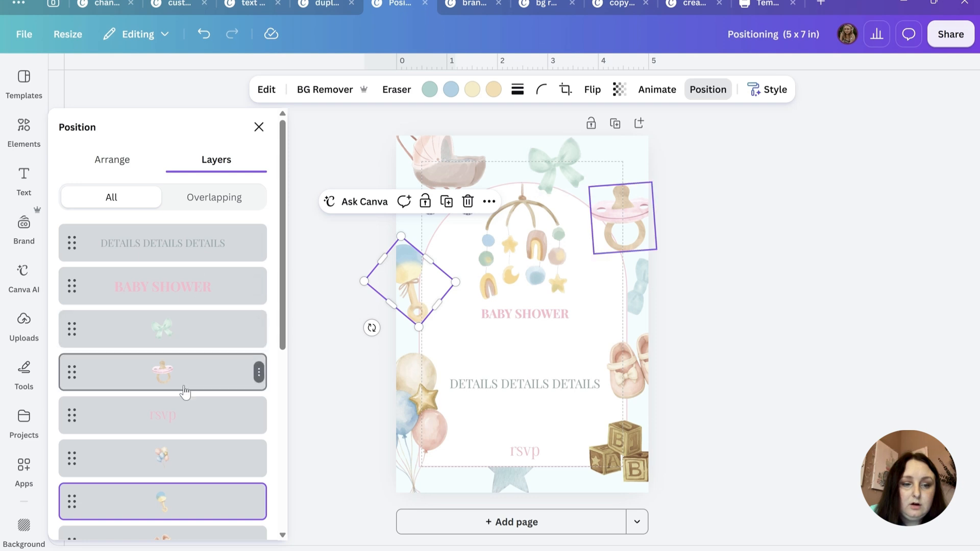
pyautogui.scroll(-4, 160, 305)
pyautogui.moveTo(161, 305); pyautogui.dragTo(162, 430)
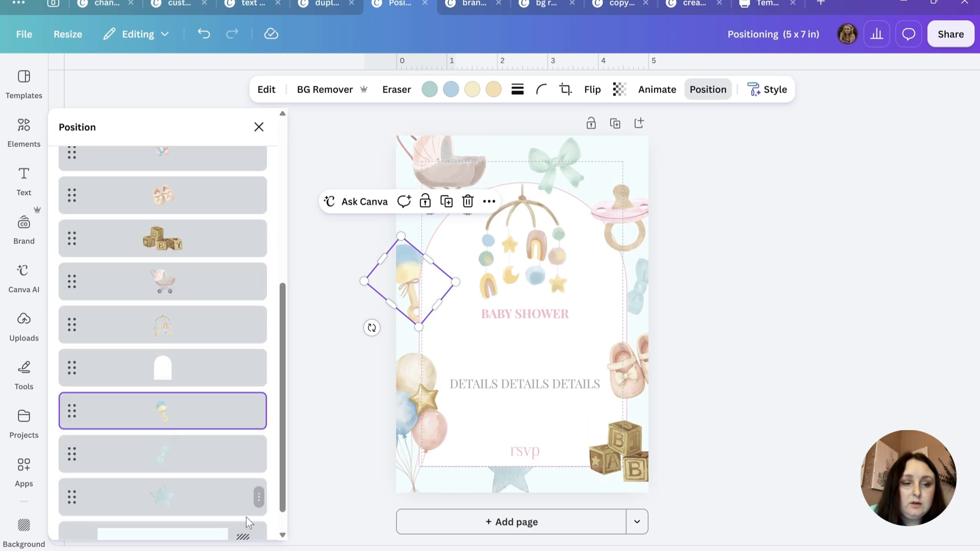
pyautogui.moveTo(179, 278); pyautogui.dragTo(173, 371)
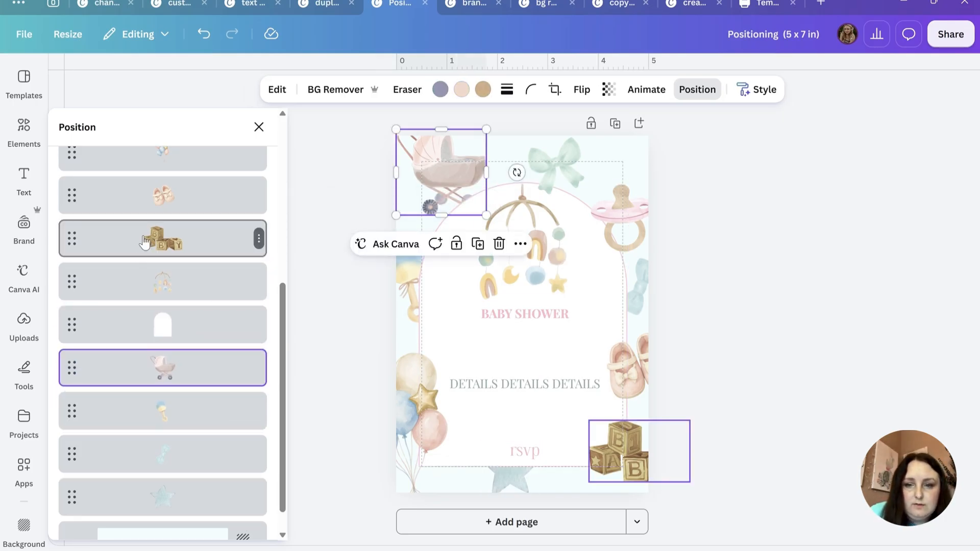
# Move the green bow lower in the layer order and deselect it.
pyautogui.scroll(5, 179, 414)
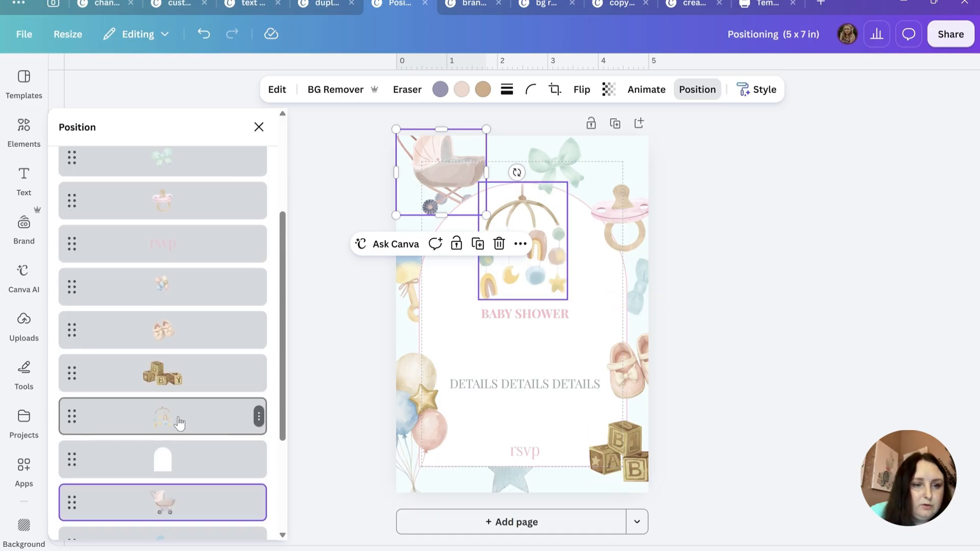
pyautogui.moveTo(179, 306); pyautogui.dragTo(175, 492)
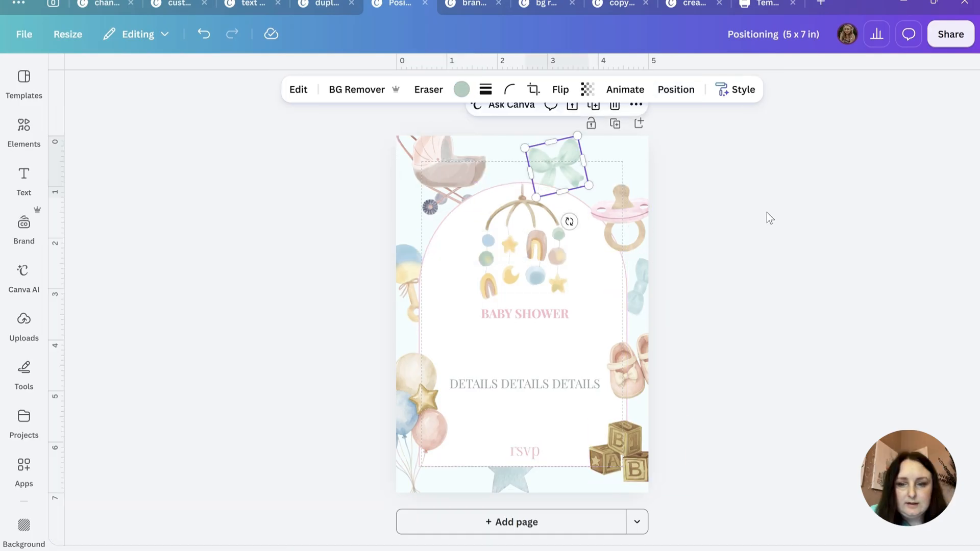
pyautogui.click(767, 212)
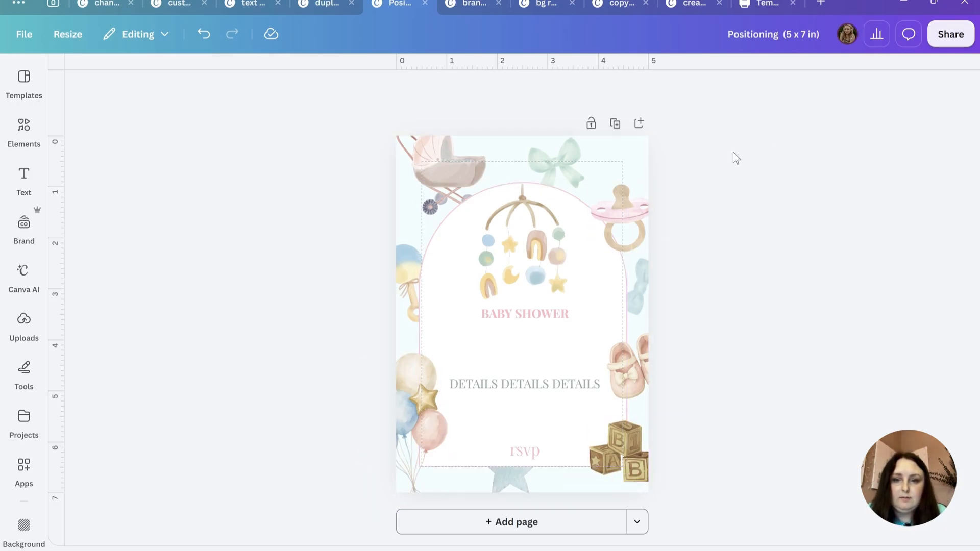
# Switch to the brand kit design, select its page background and show the Brand Kit assets.
pyautogui.click(471, 9)
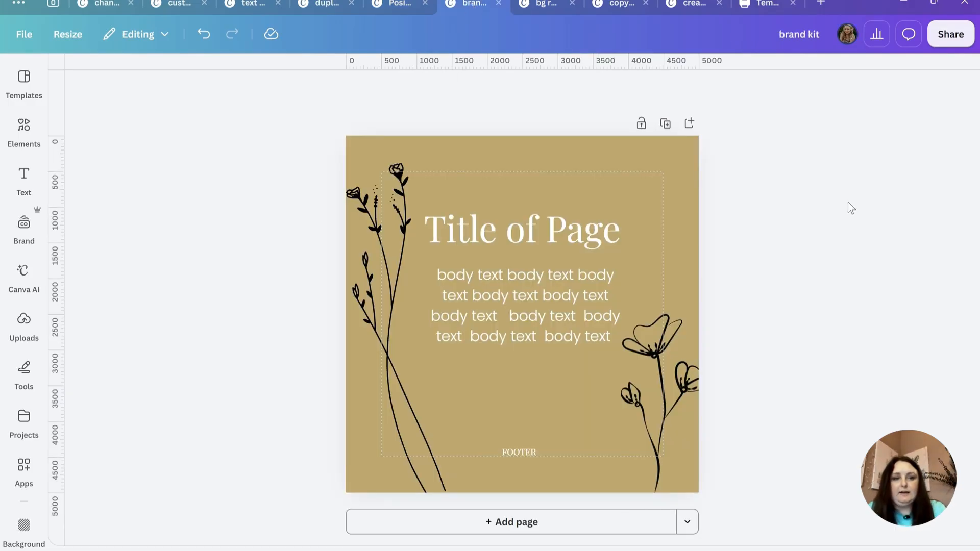
pyautogui.click(656, 178)
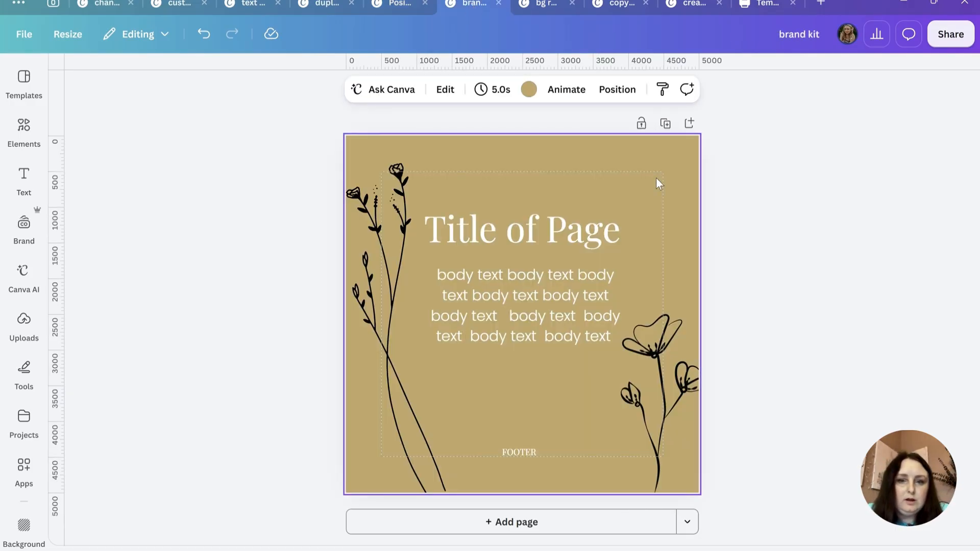
pyautogui.click(22, 229)
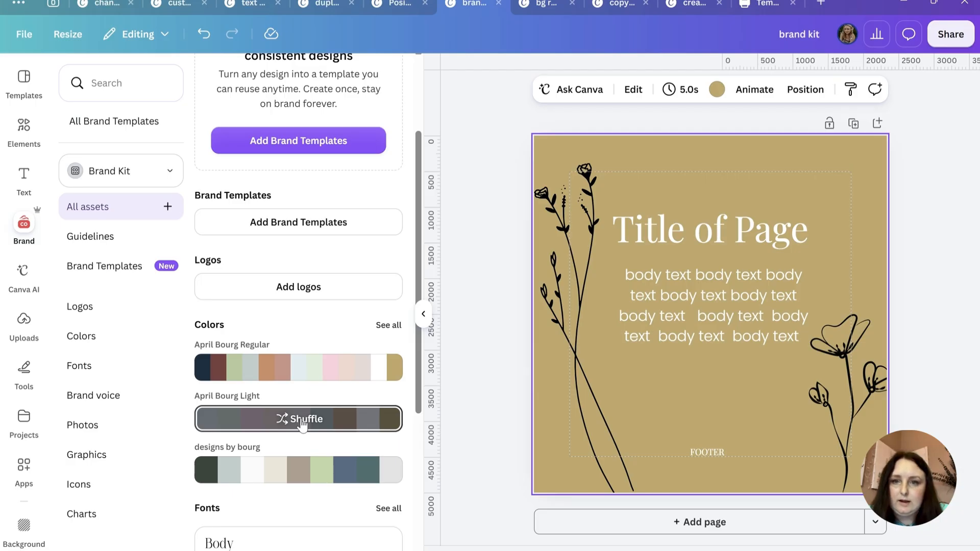
# Shuffle the light brand palette over the page until it has a white background, tan text and pink left-hand flowers.
pyautogui.click(303, 423)
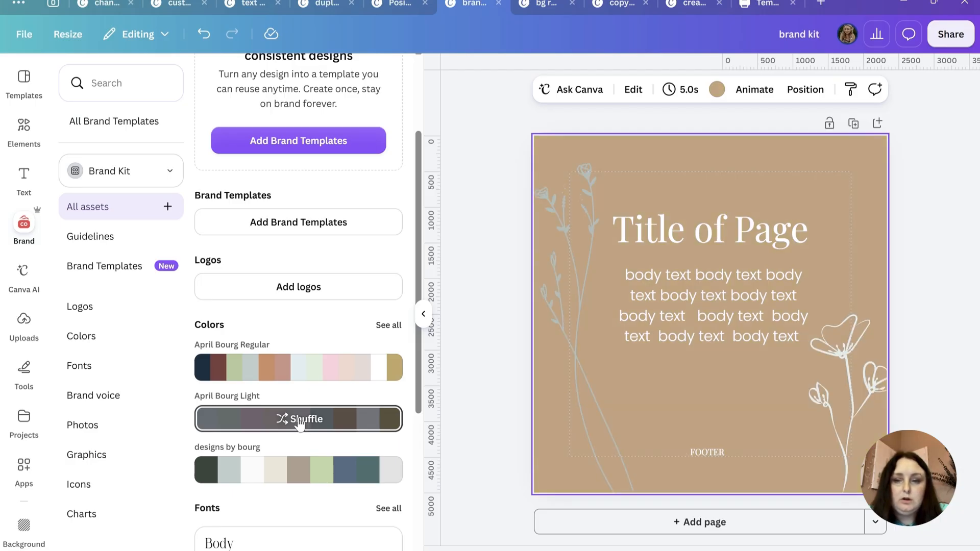
pyautogui.click(301, 424)
pyautogui.click(300, 424)
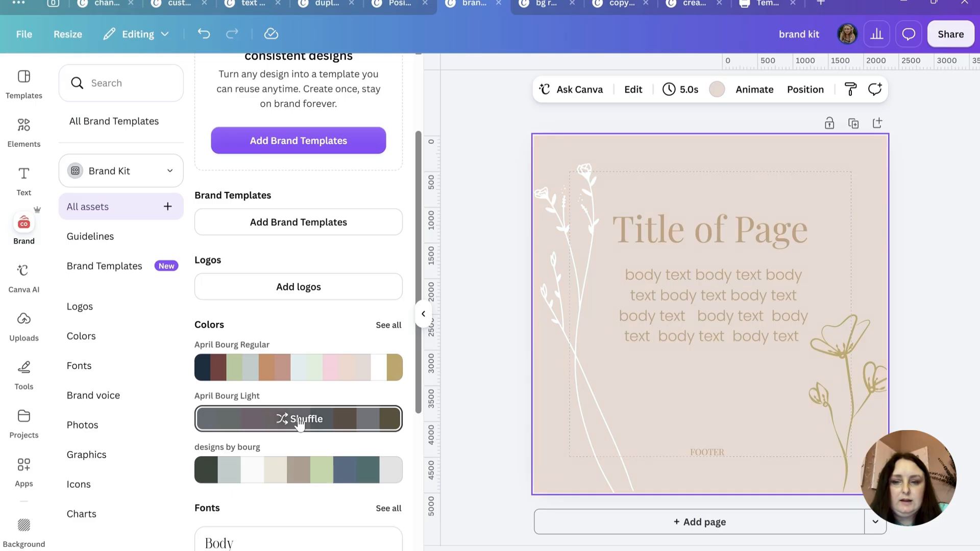
pyautogui.click(300, 424)
pyautogui.click(300, 424)
pyautogui.click(301, 424)
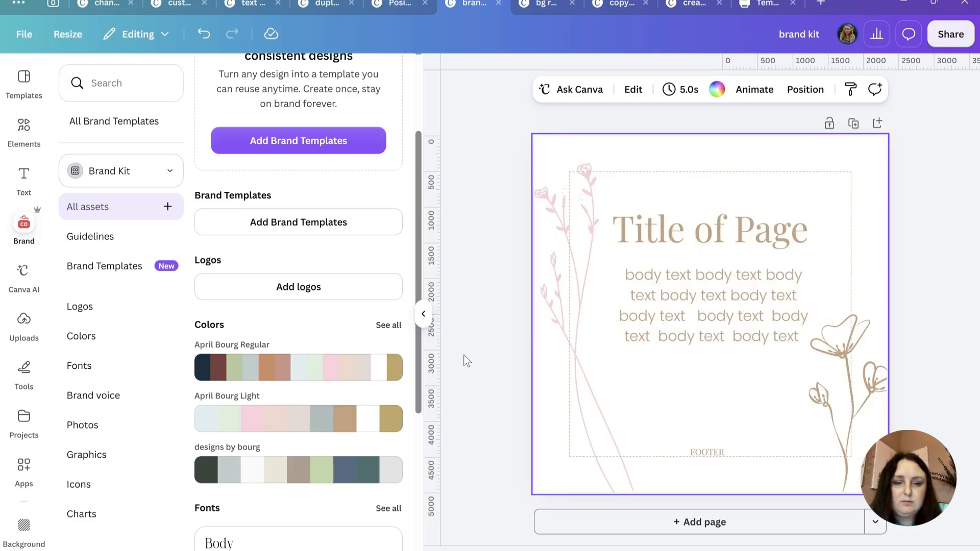
pyautogui.click(484, 330)
# Show all of the Brand Kit's color palettes and open them for editing.
pyautogui.scroll(-4, 296, 367)
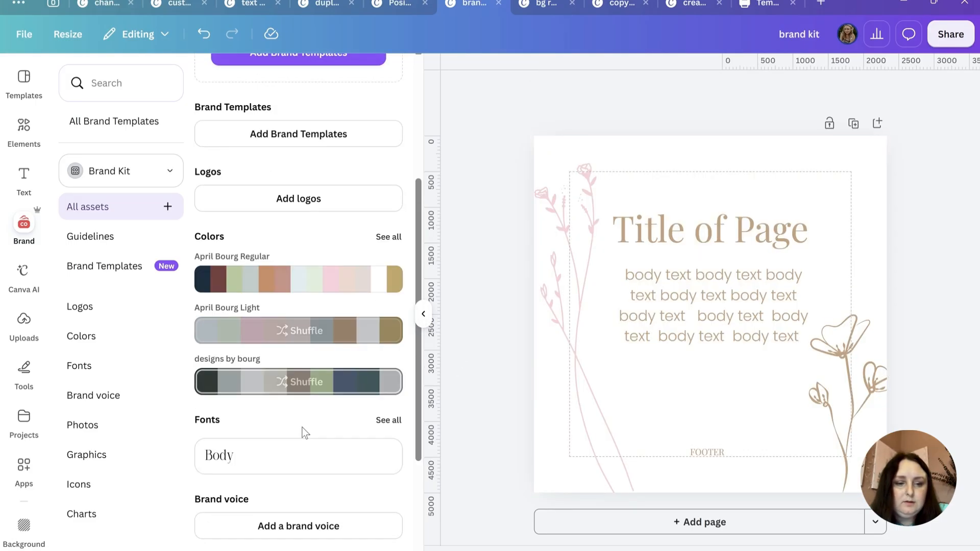
pyautogui.scroll(3, 295, 329)
pyautogui.moveTo(303, 408)
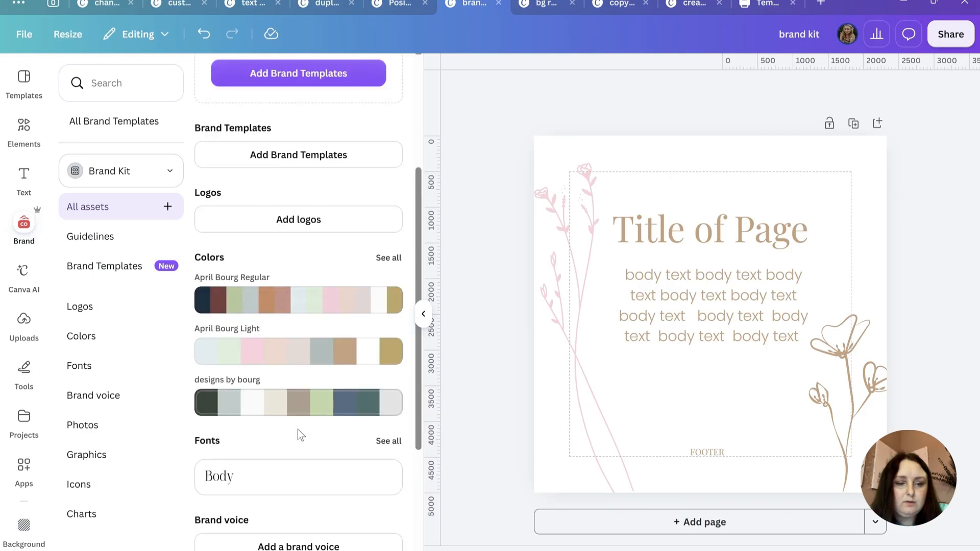
pyautogui.scroll(4, 305, 408)
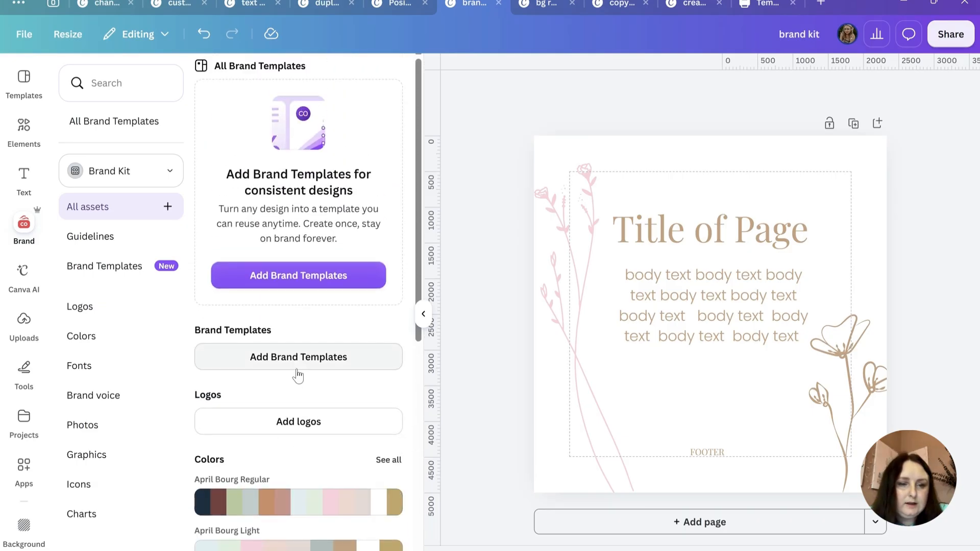
pyautogui.scroll(-5, 303, 388)
pyautogui.click(388, 189)
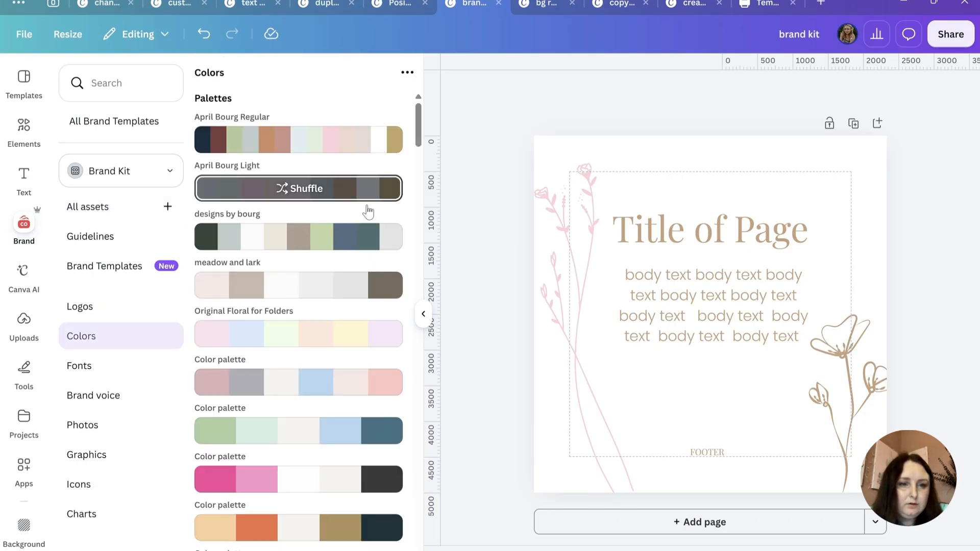
pyautogui.click(407, 72)
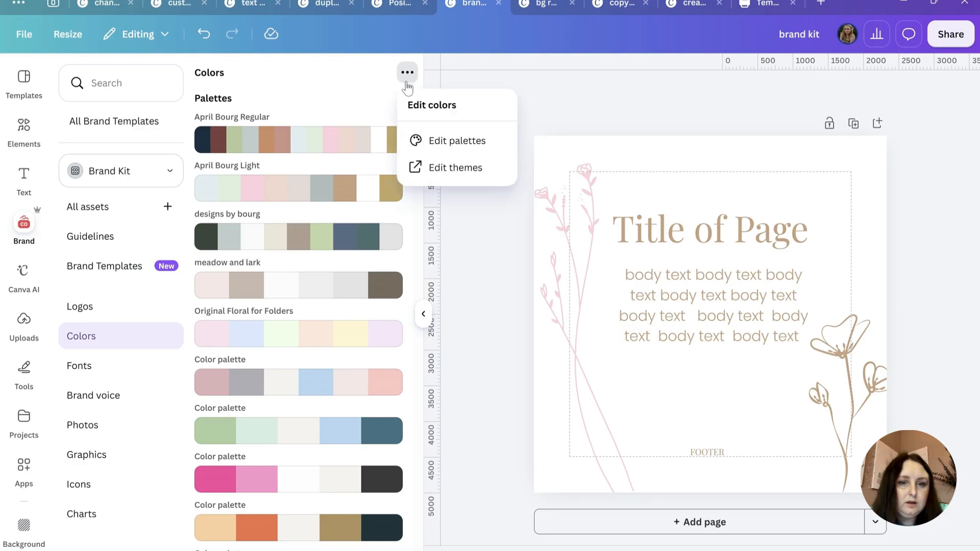
pyautogui.click(451, 142)
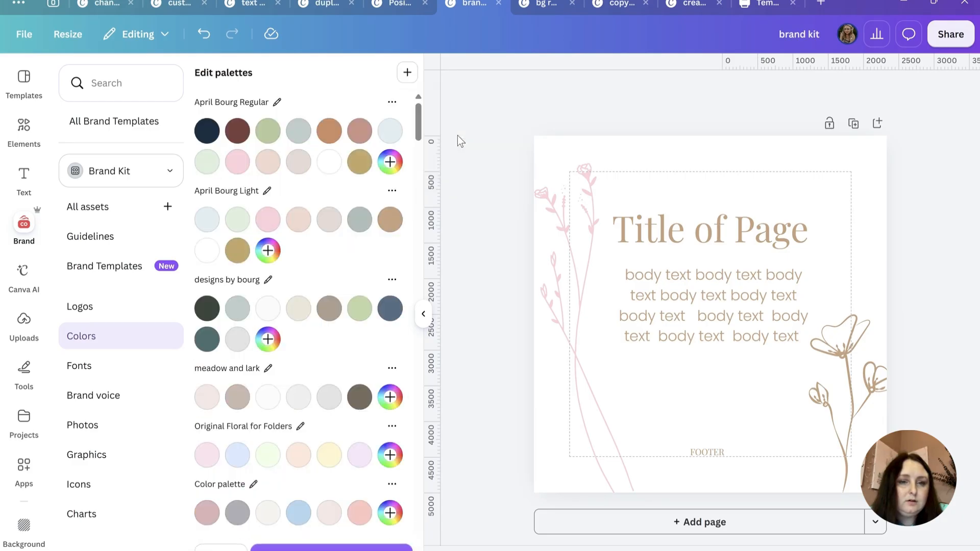
# Show the options for adding a new palette, and leave palette editing to return to the full canvas.
pyautogui.click(408, 73)
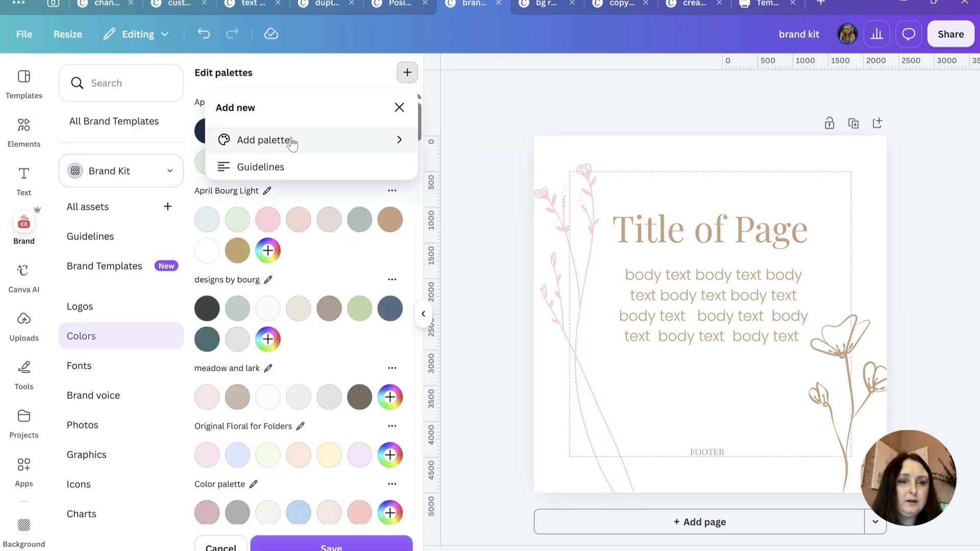
pyautogui.click(325, 71)
pyautogui.click(131, 335)
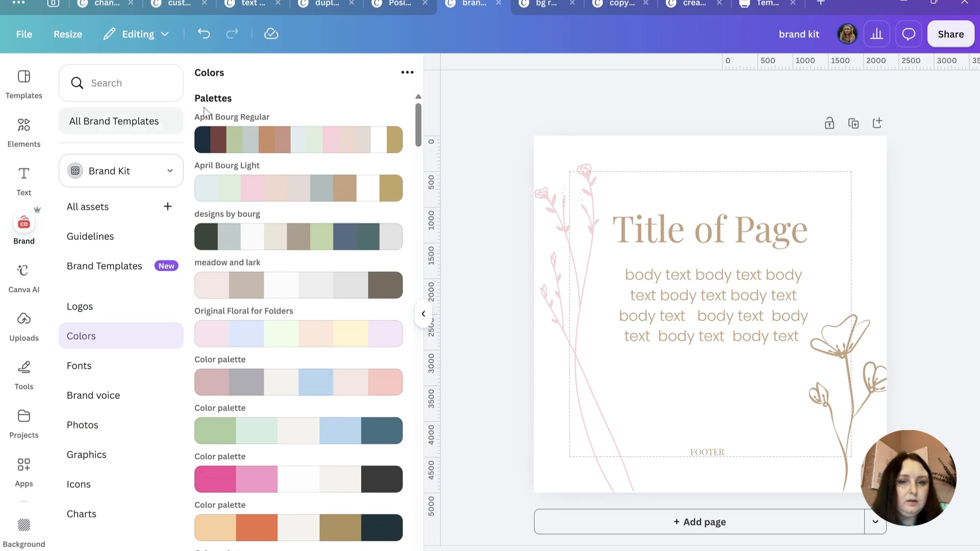
pyautogui.click(423, 313)
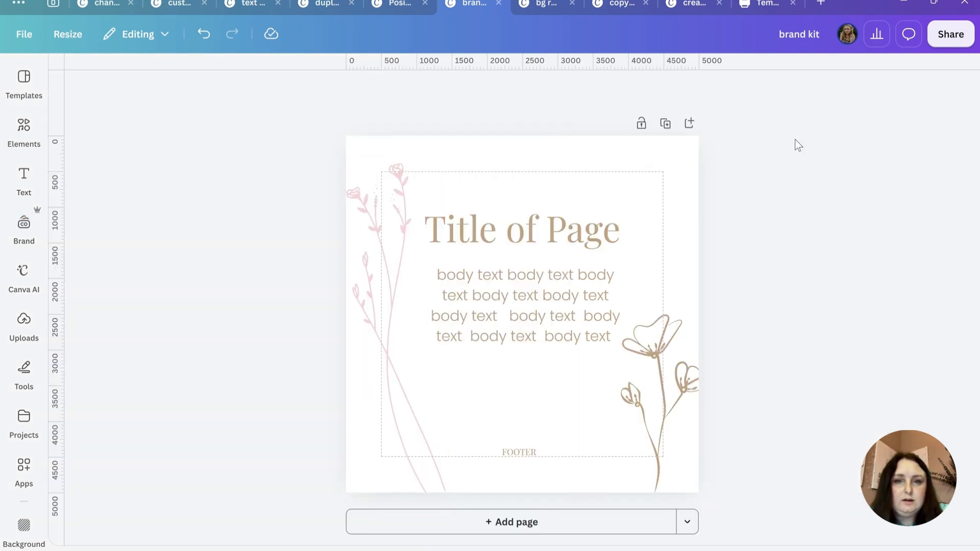
# Switch to the bg removal design and remove the background from the POD logo image on page 1.
pyautogui.click(538, 7)
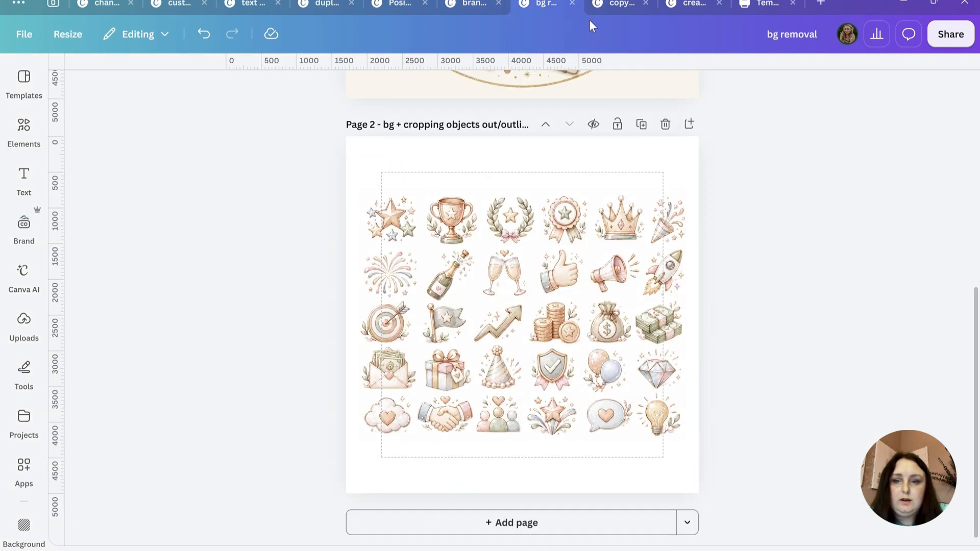
pyautogui.scroll(6, 788, 233)
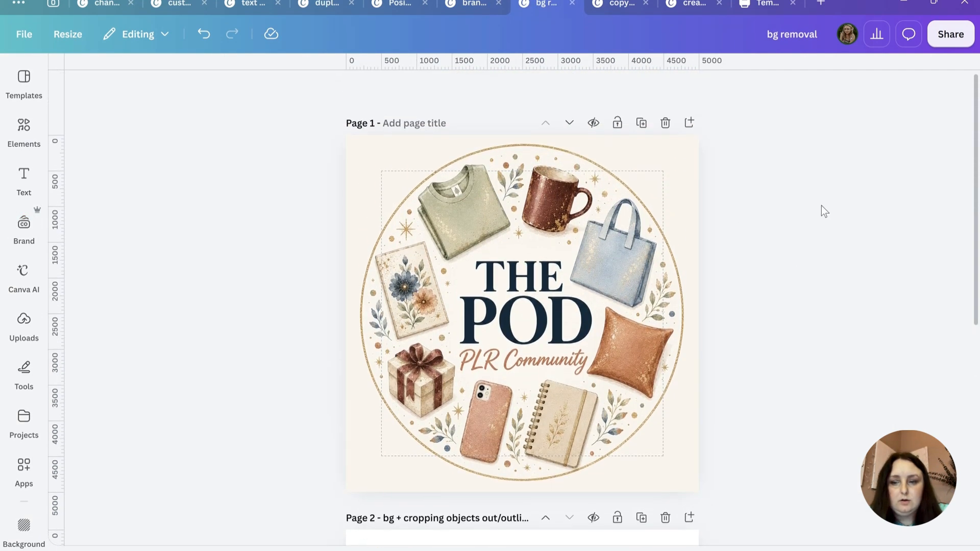
pyautogui.scroll(2, 821, 200)
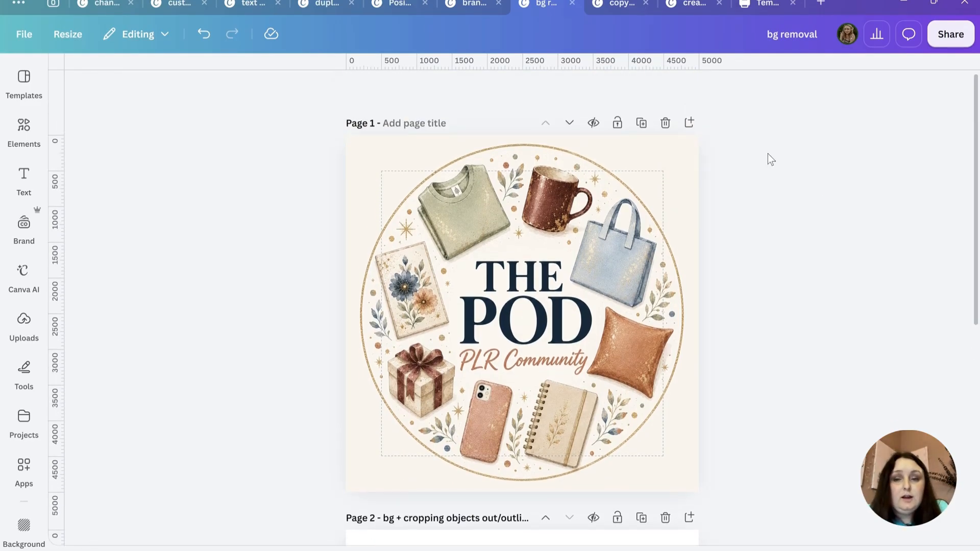
pyautogui.click(644, 174)
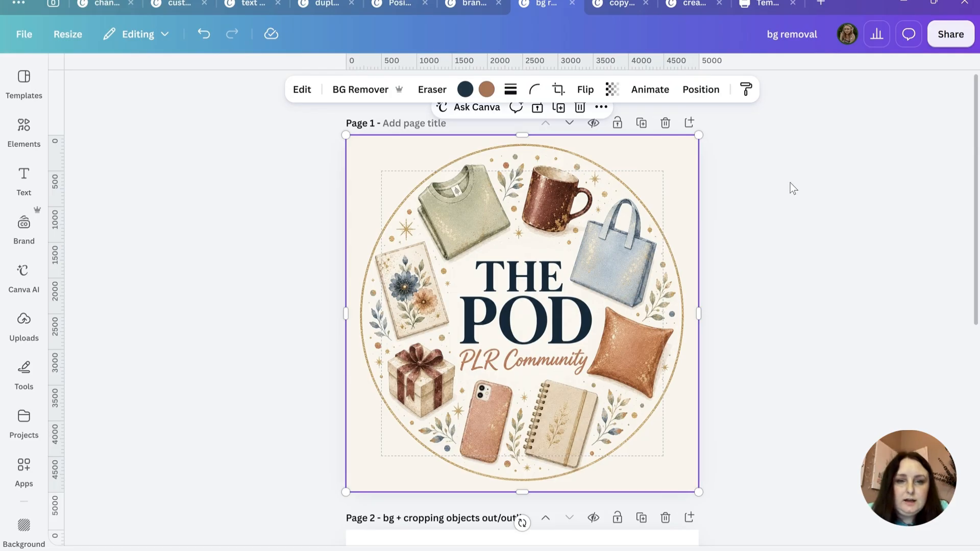
pyautogui.click(363, 92)
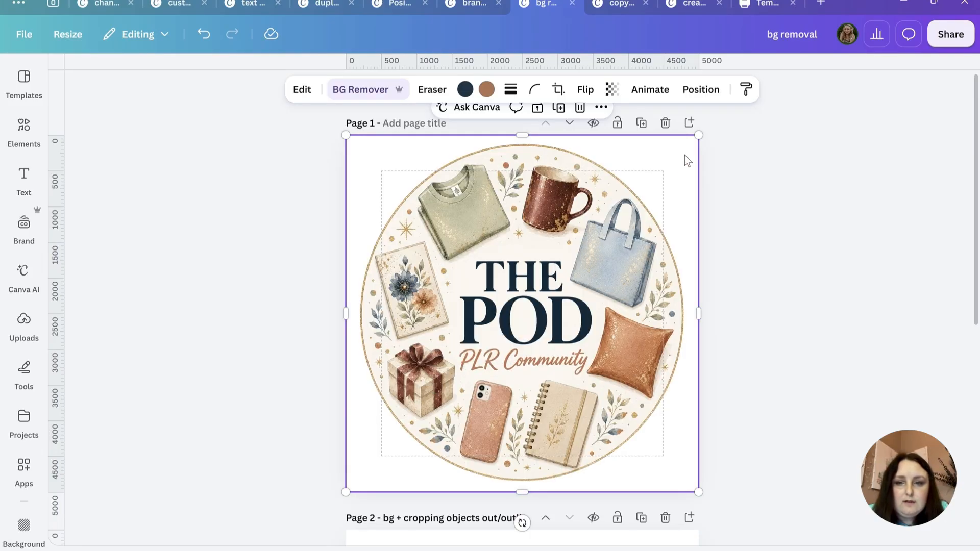
# Crop the top edge of the logo image and color the page background pink.
pyautogui.moveTo(526, 136); pyautogui.dragTo(525, 163)
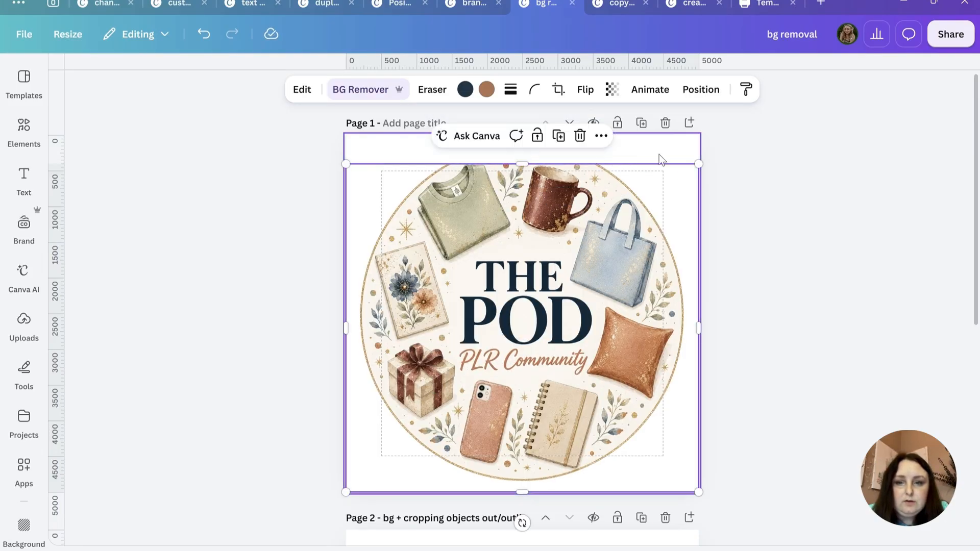
pyautogui.click(665, 151)
pyautogui.click(528, 90)
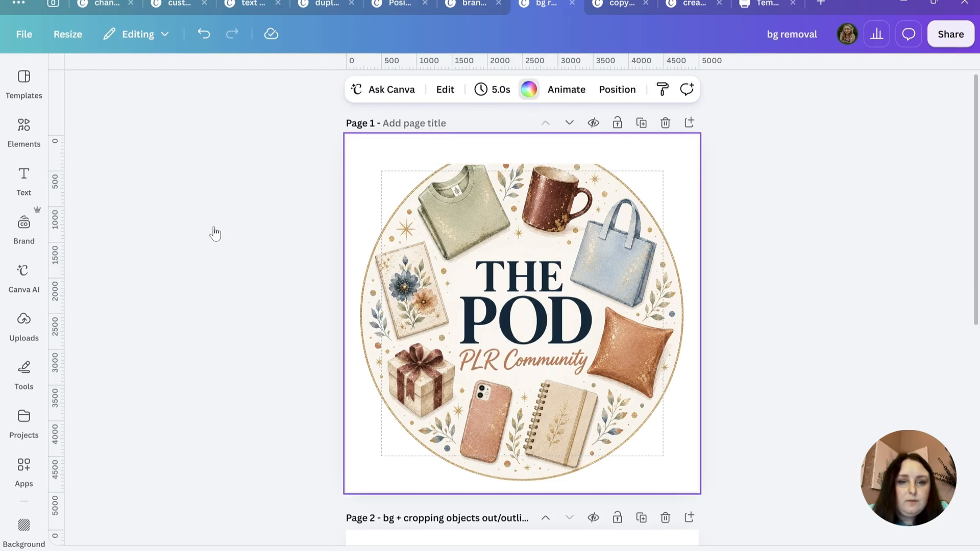
pyautogui.click(132, 436)
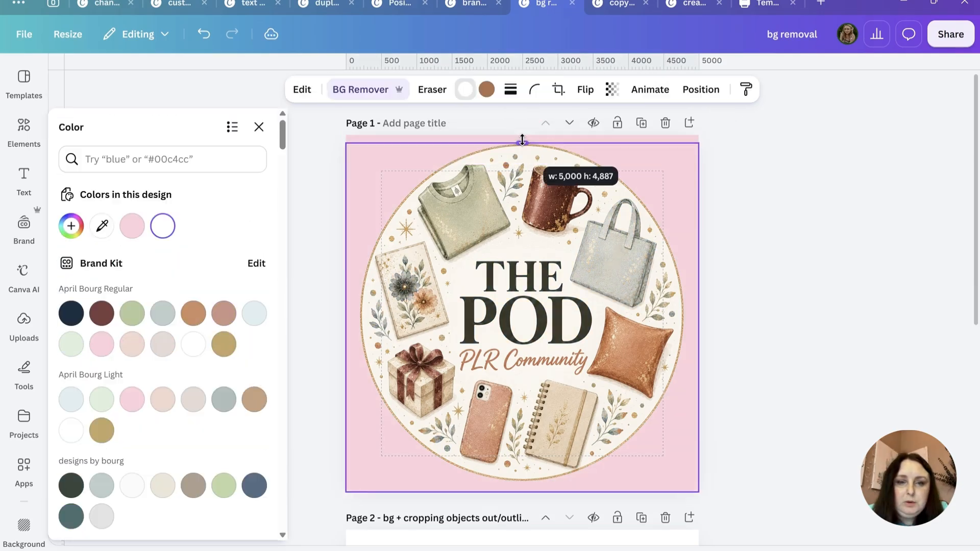
# Extend the logo image's cropped top edge back to the full 5,000 by 5,000 size of the page.
pyautogui.moveTo(522, 140); pyautogui.dragTo(520, 134)
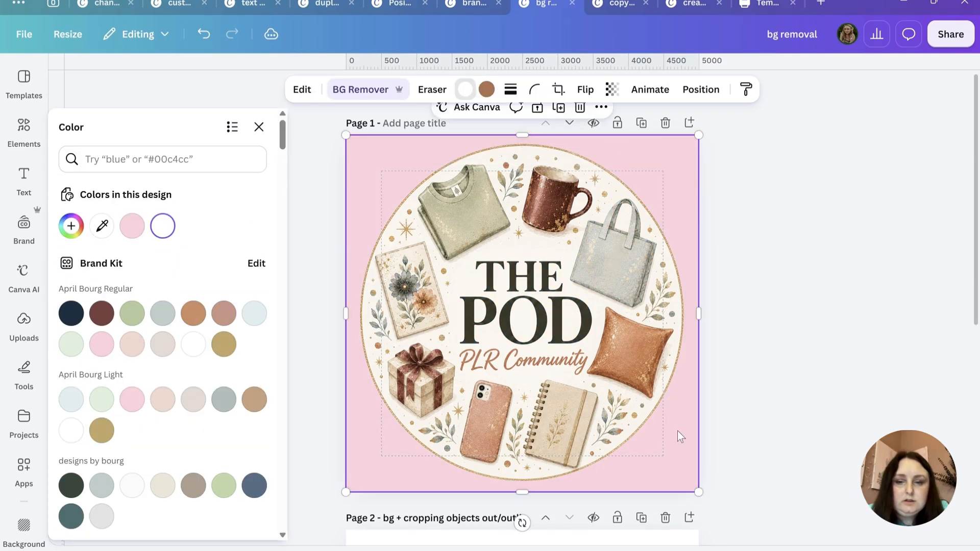
pyautogui.moveTo(552, 361); pyautogui.dragTo(574, 362)
pyautogui.moveTo(698, 135); pyautogui.dragTo(785, 225)
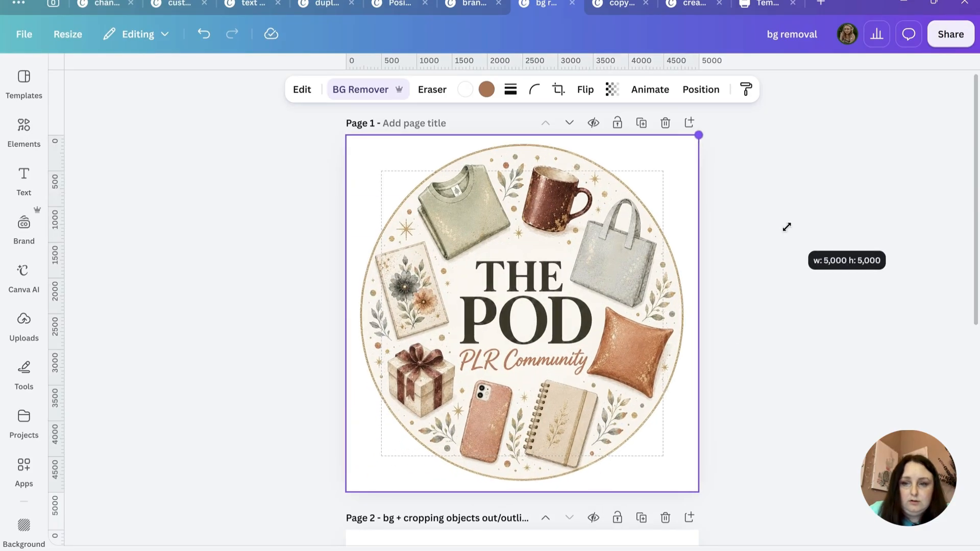
# Color the page 2 background behind the icon sheet dark charcoal.
pyautogui.scroll(-8, 739, 205)
pyautogui.click(656, 171)
pyautogui.click(656, 224)
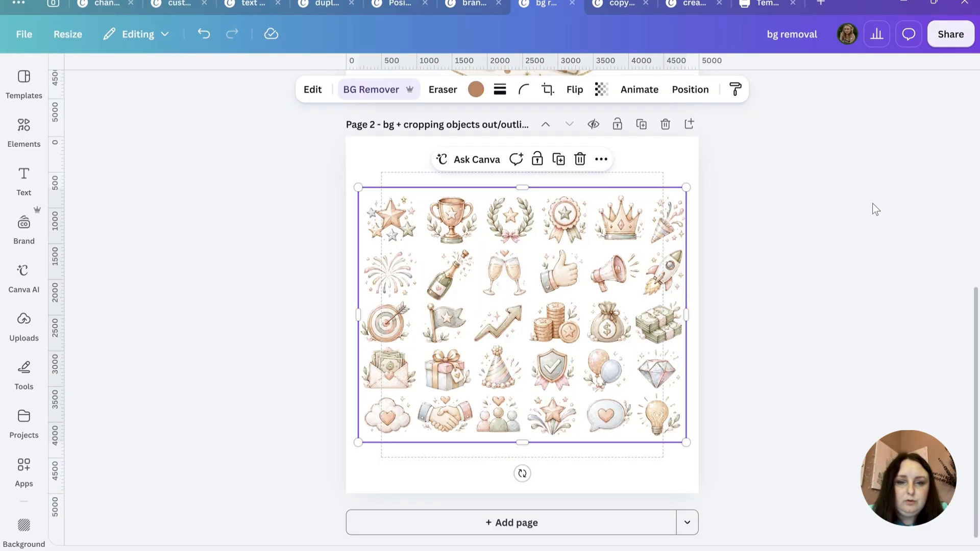
pyautogui.click(650, 153)
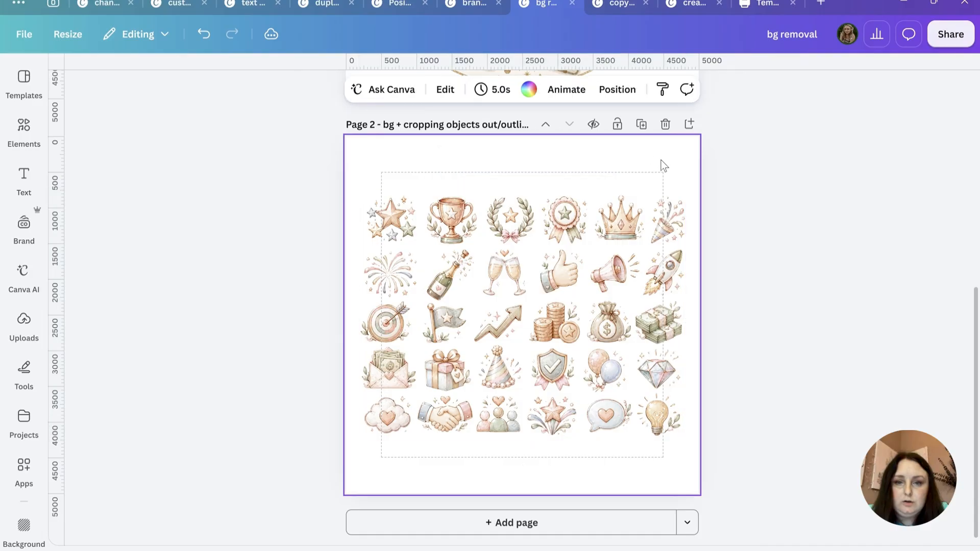
pyautogui.click(528, 89)
pyautogui.click(193, 425)
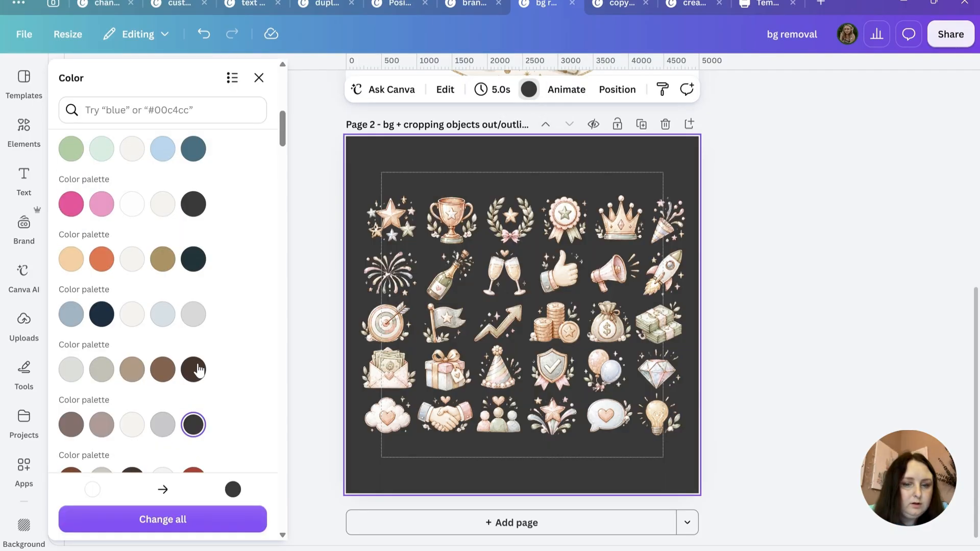
pyautogui.scroll(1, 215, 350)
# Open image editing for the icon sheet and apply the Outline shadow to it.
pyautogui.click(571, 379)
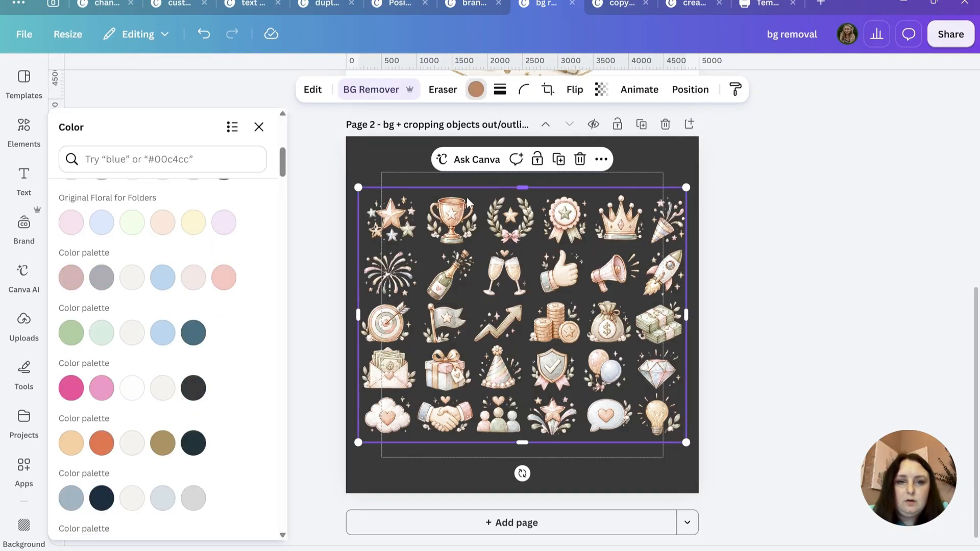
pyautogui.click(313, 91)
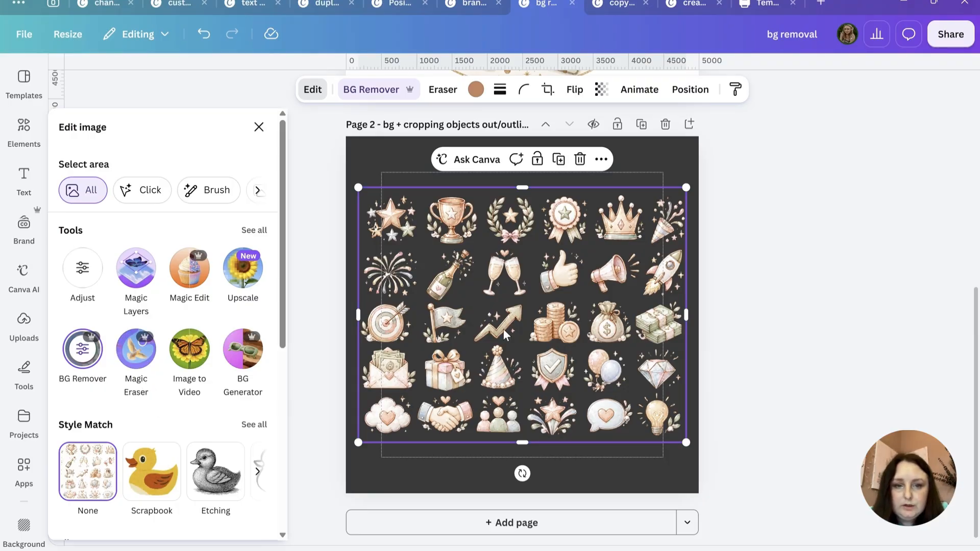
pyautogui.click(394, 165)
pyautogui.click(494, 304)
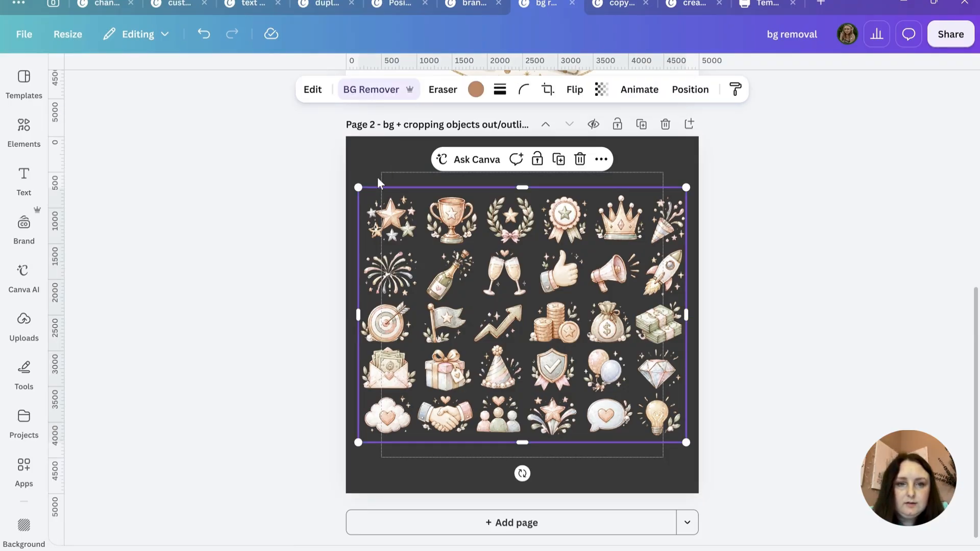
pyautogui.click(312, 89)
pyautogui.scroll(-5, 194, 439)
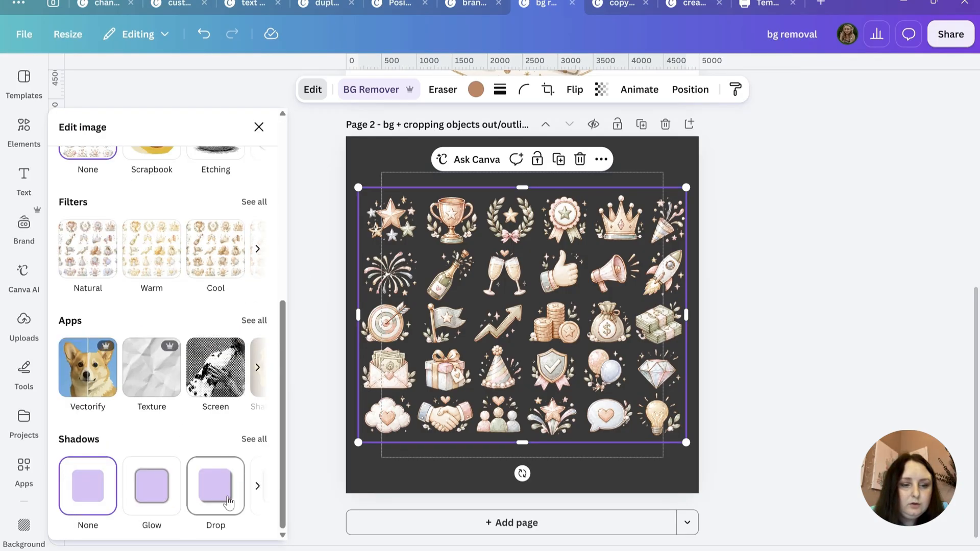
pyautogui.click(254, 439)
pyautogui.click(255, 290)
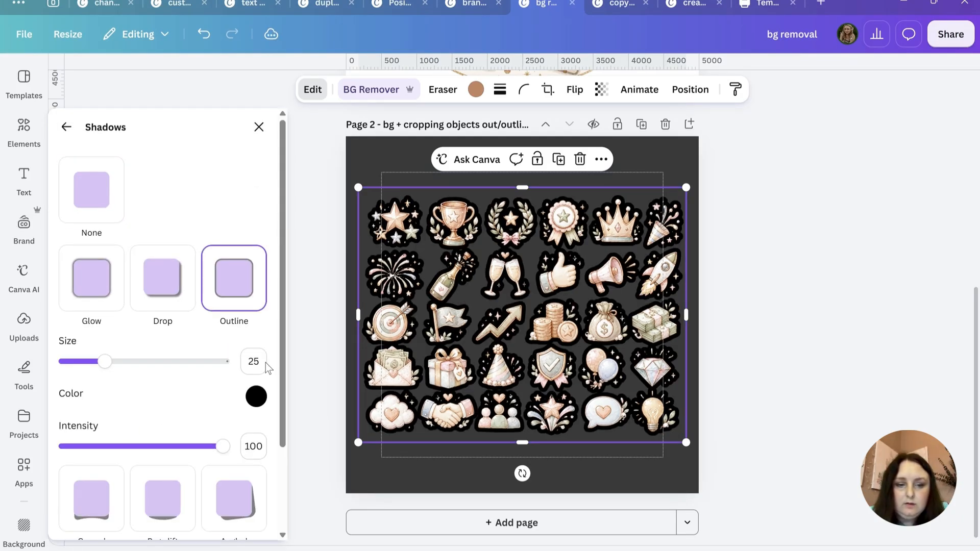
# Give the icon sheet a white outline with size 15 and close the shadow settings.
pyautogui.hotkey('ctrl', 'z')
pyautogui.scroll(-5, 184, 446)
pyautogui.click(253, 440)
pyautogui.moveTo(104, 363); pyautogui.dragTo(88, 363)
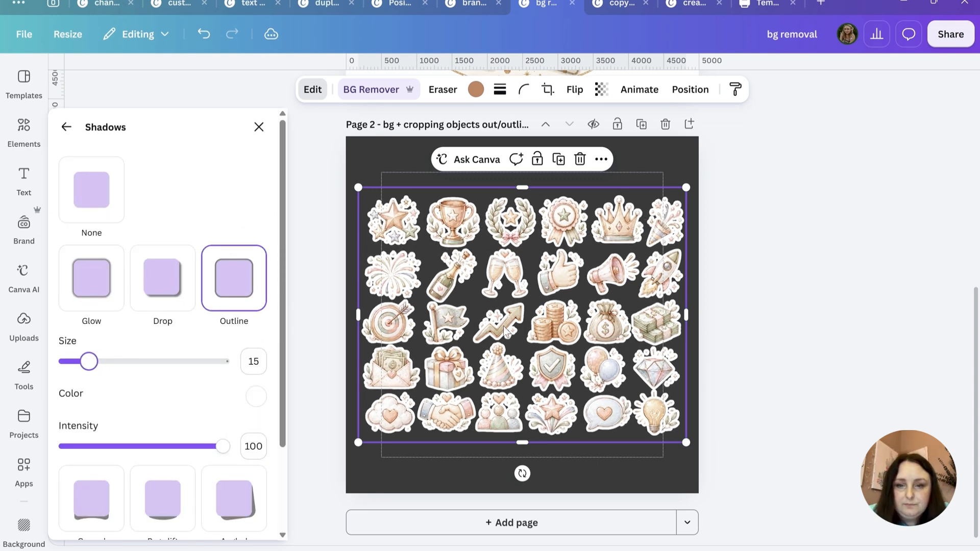
pyautogui.press('Escape')
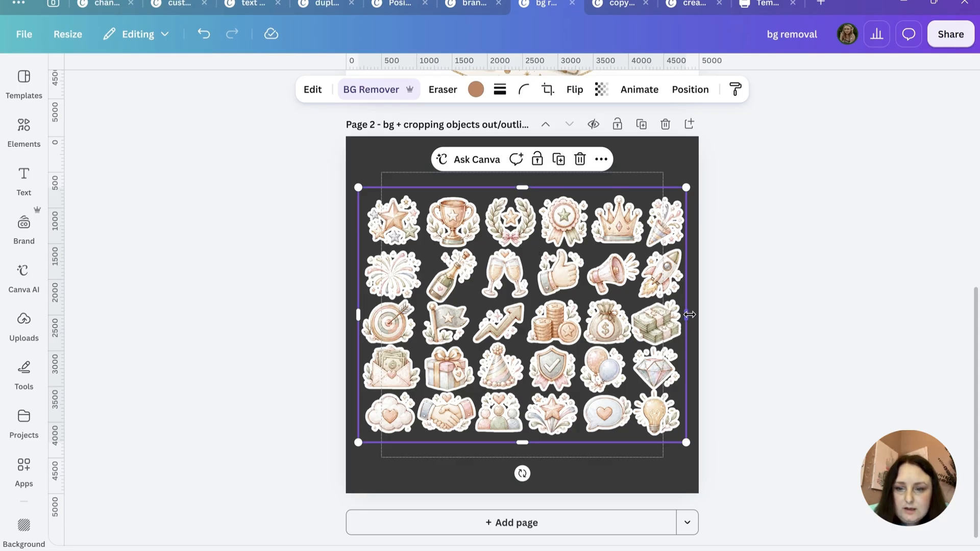
# Crop the icon sheet to the single star sticker in its upper-left corner and duplicate it alongside.
pyautogui.moveTo(685, 315); pyautogui.dragTo(423, 315)
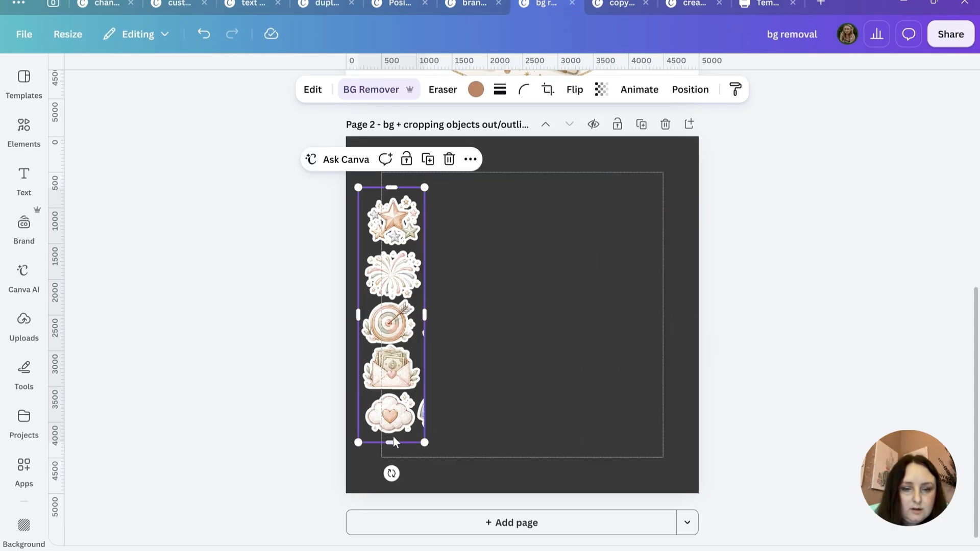
pyautogui.moveTo(393, 442); pyautogui.dragTo(420, 249)
pyautogui.click(397, 225)
pyautogui.click(442, 155)
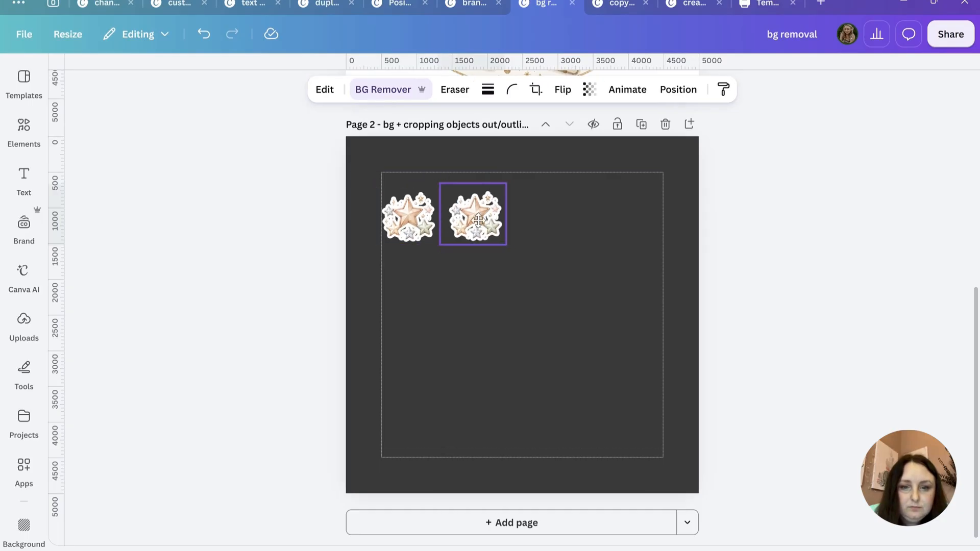
pyautogui.click(535, 156)
pyautogui.moveTo(439, 245)
pyautogui.mouseDown()
pyautogui.moveTo(546, 345)
pyautogui.moveTo(438, 246)
pyautogui.mouseUp()
# Undo the last edits to the star sticker back to the crop showing the sheet's leftmost icon column.
pyautogui.click(207, 36)
pyautogui.click(205, 36)
pyautogui.click(205, 36)
pyautogui.click(205, 36)
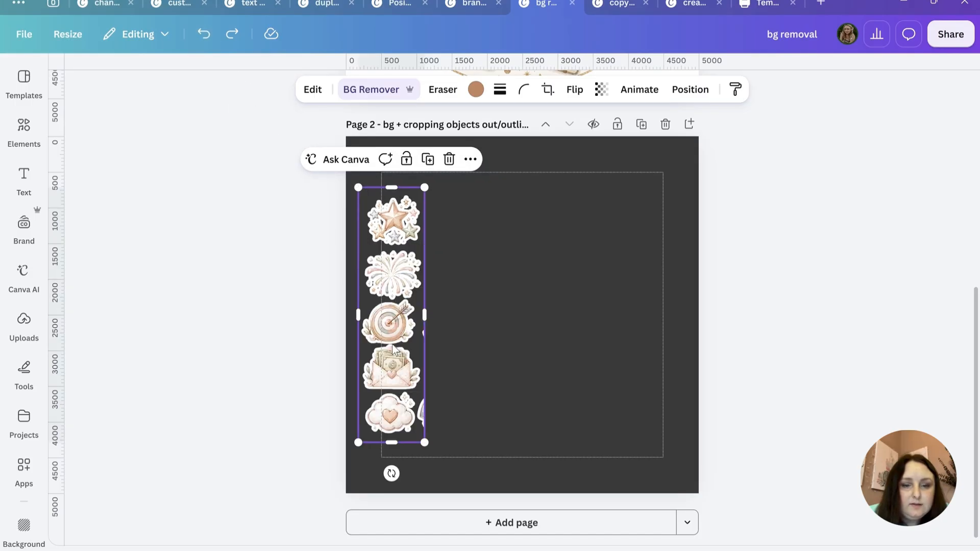
# Move the icon column to the page margin and crop it down to the heart cloud sticker at its bottom.
pyautogui.moveTo(405, 389); pyautogui.dragTo(428, 380)
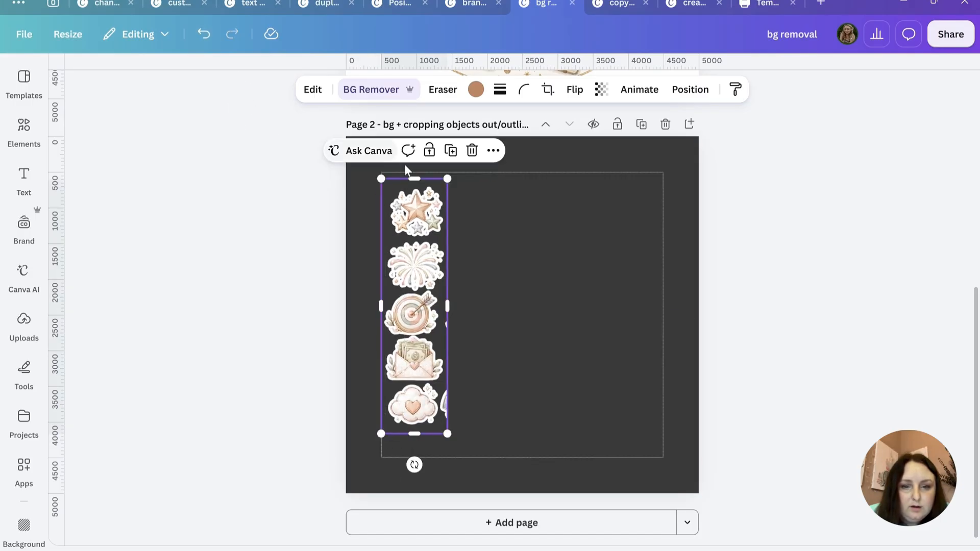
pyautogui.moveTo(415, 180); pyautogui.dragTo(441, 411)
pyautogui.click(460, 421)
pyautogui.click(439, 409)
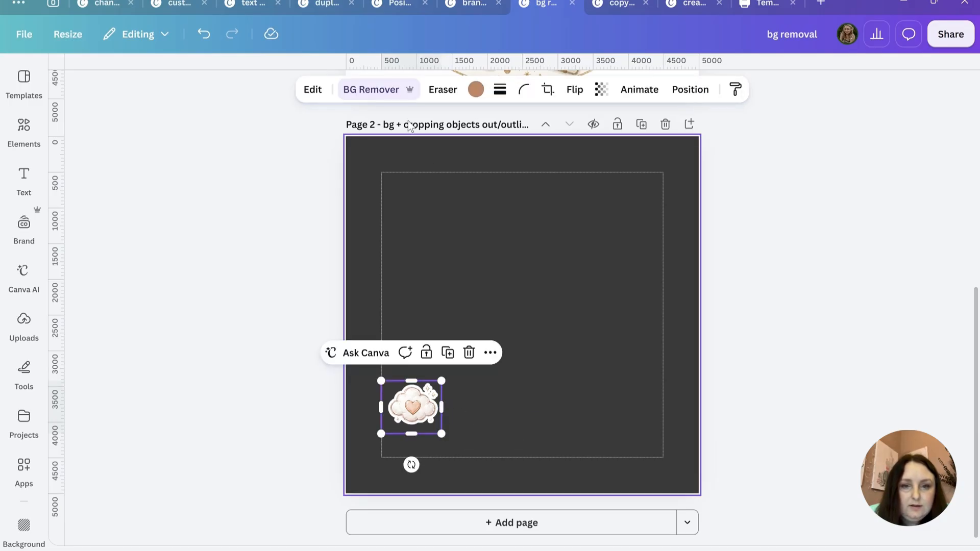
# Erase the edge of the neighbouring handshake icon beside the heart cloud sticker with the eraser at size 20.
pyautogui.click(442, 89)
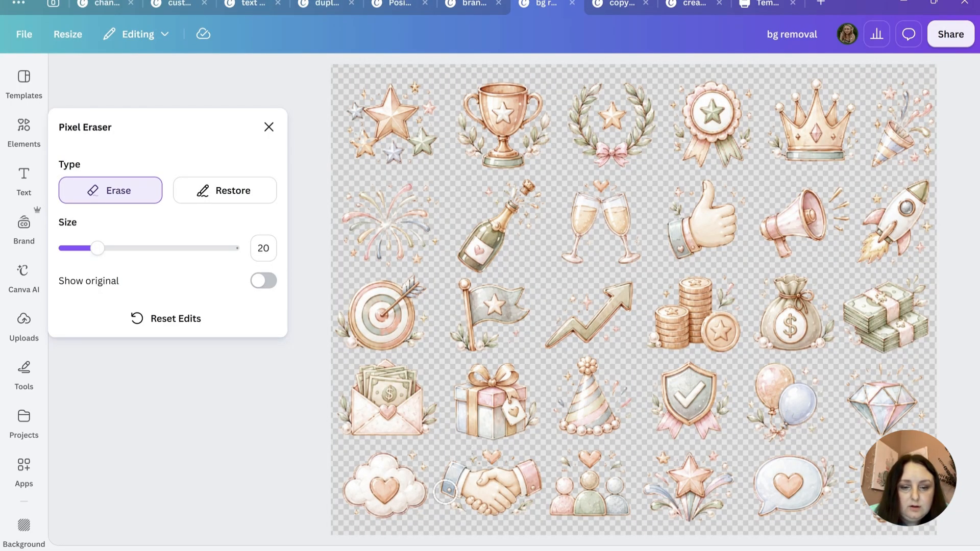
pyautogui.moveTo(447, 467); pyautogui.dragTo(452, 501)
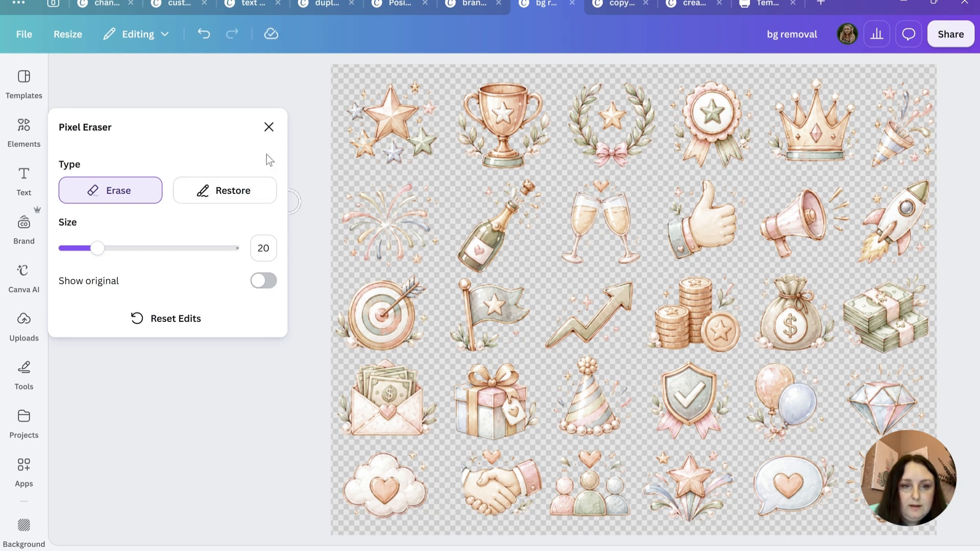
pyautogui.click(269, 127)
pyautogui.click(510, 412)
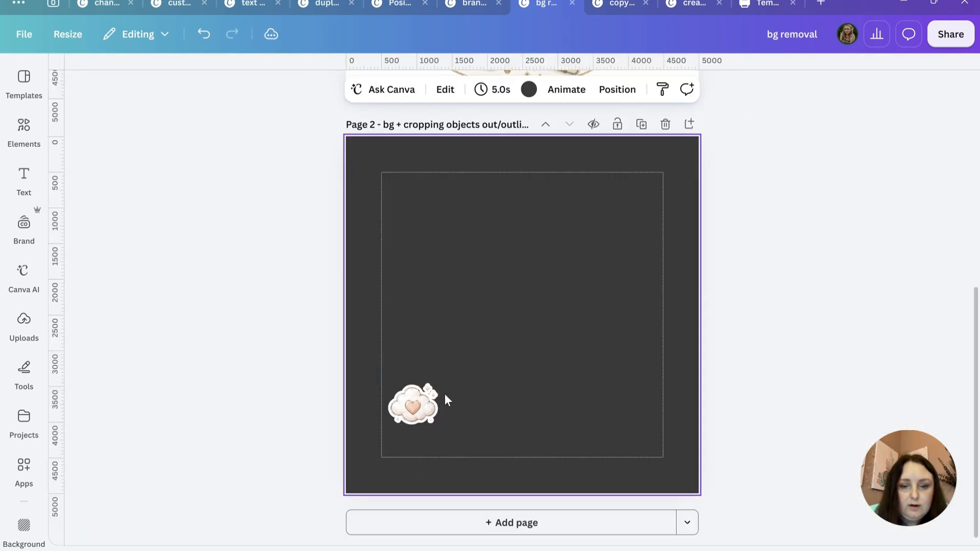
pyautogui.click(440, 415)
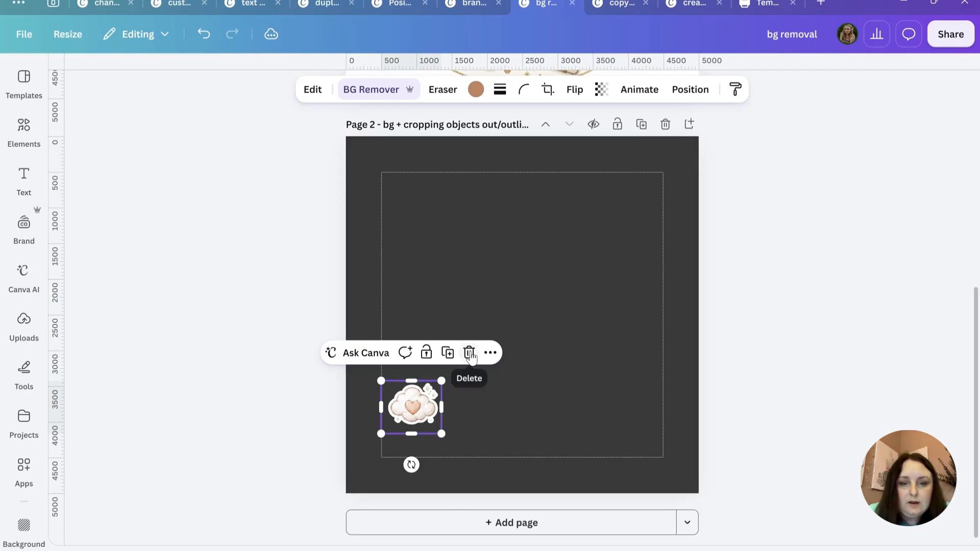
# Undo the last edits to the heart cloud sticker.
pyautogui.click(202, 35)
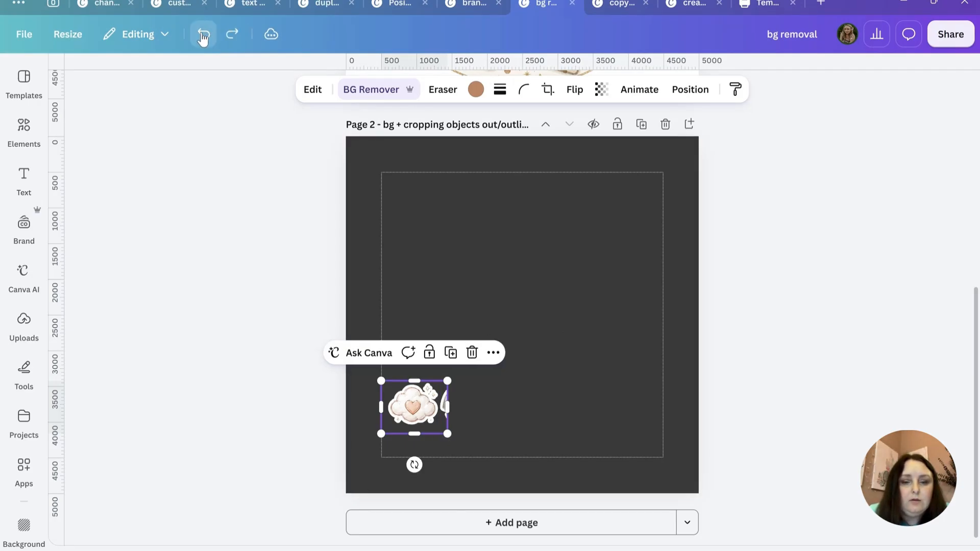
pyautogui.click(202, 35)
pyautogui.click(202, 34)
# Switch to the "copy art style" design and apply the black outlined heart's art style to the pair of red watercolor hearts.
pyautogui.hotkey('ctrl', 'Tab')
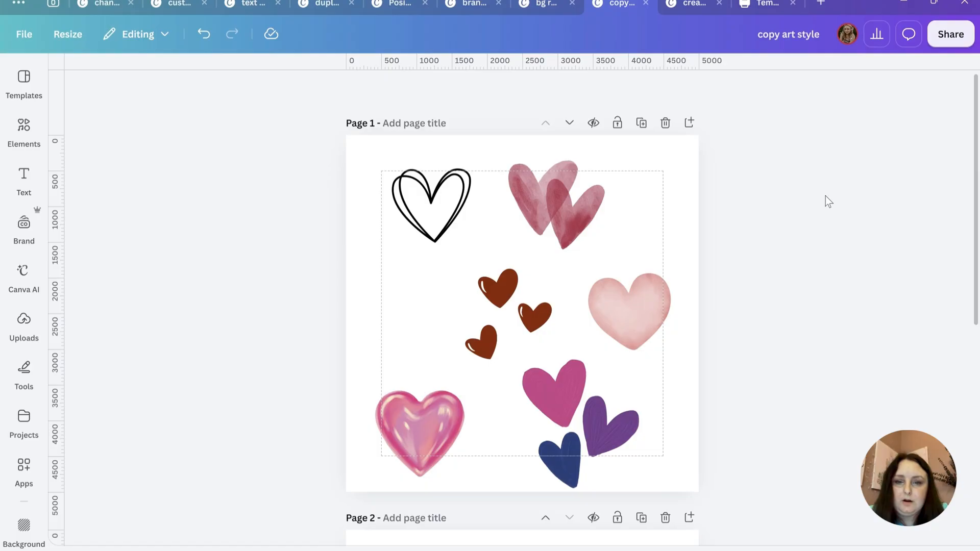
pyautogui.click(430, 205)
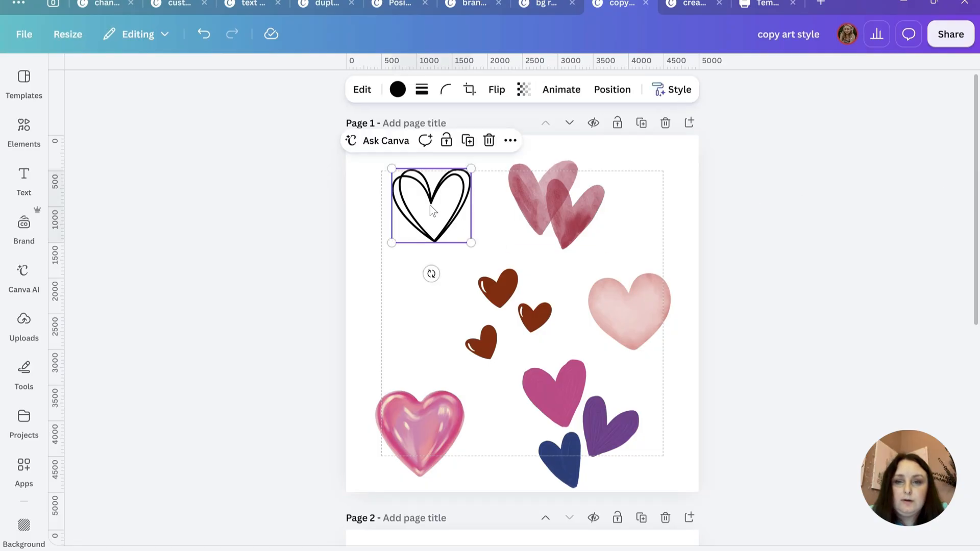
pyautogui.click(672, 90)
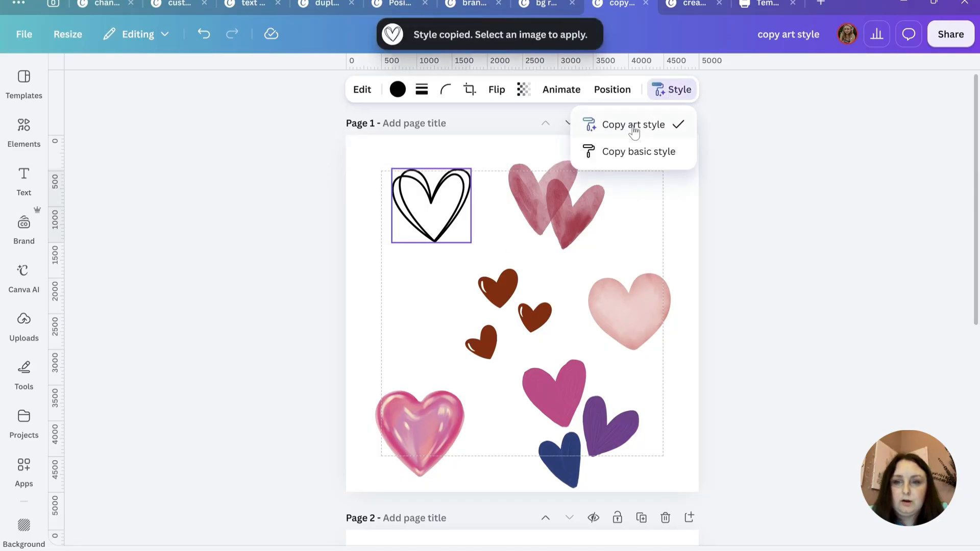
pyautogui.click(638, 126)
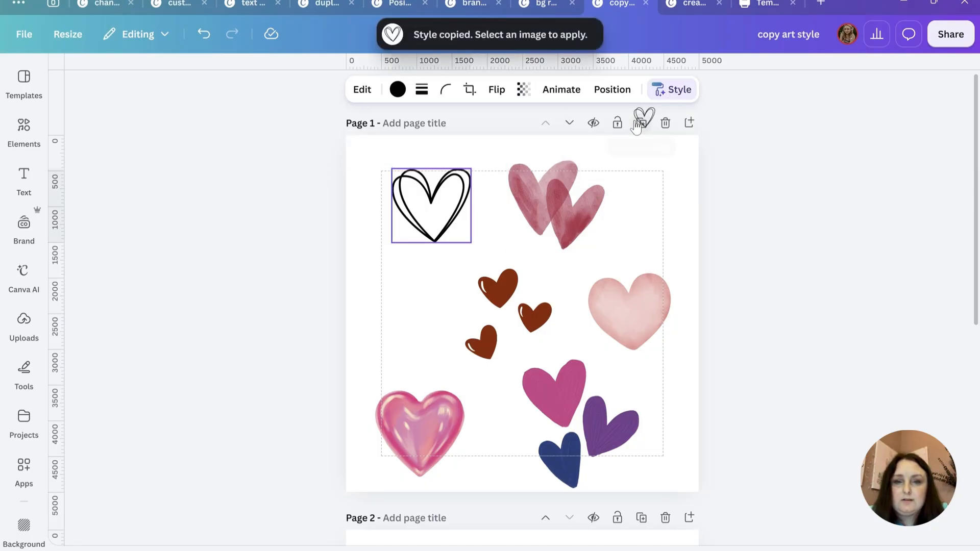
pyautogui.click(568, 198)
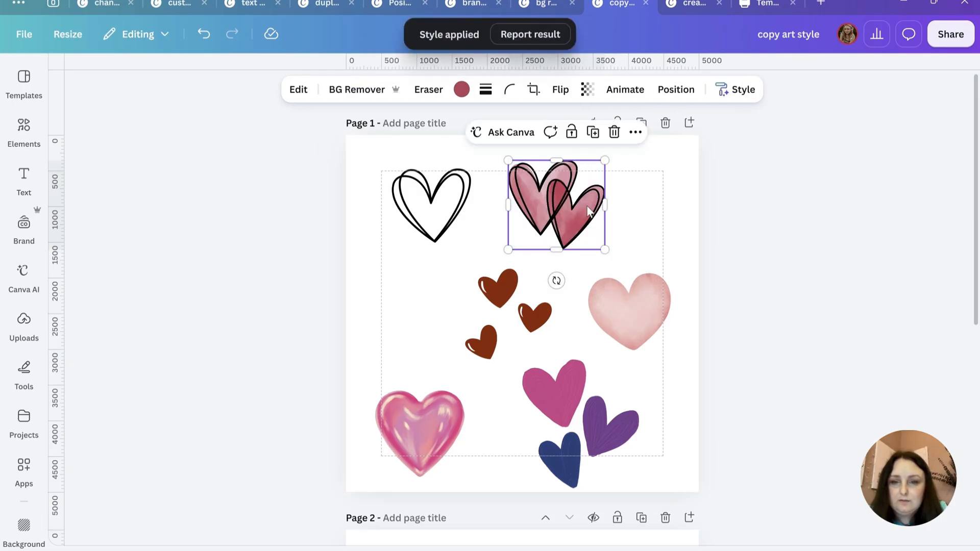
# Apply the small brown hearts' art style to the large pale pink heart and move it slightly up.
pyautogui.click(496, 321)
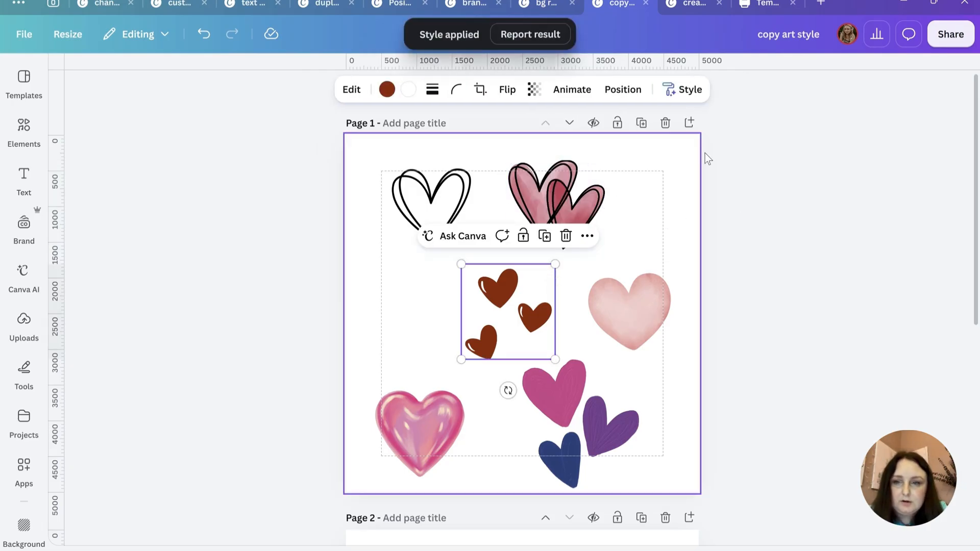
pyautogui.click(689, 90)
pyautogui.click(667, 130)
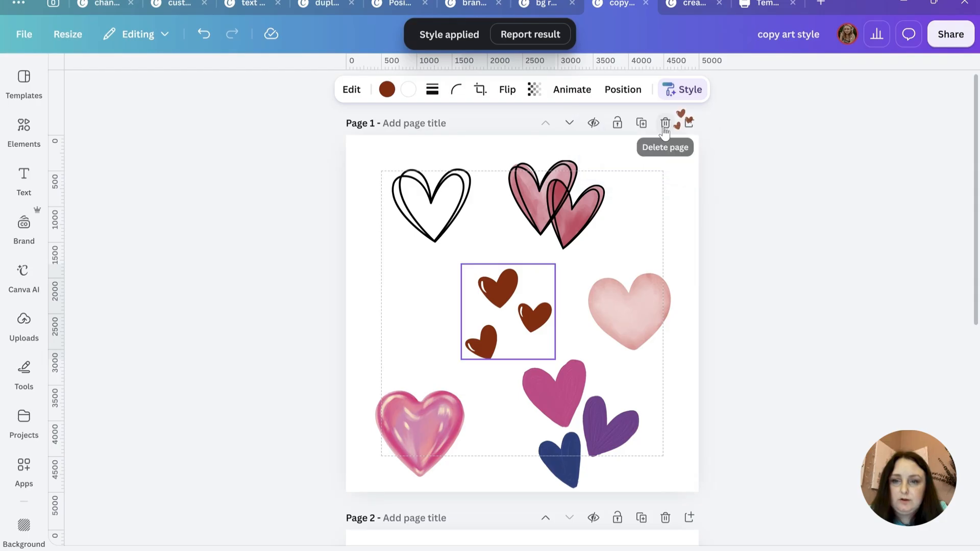
pyautogui.click(635, 319)
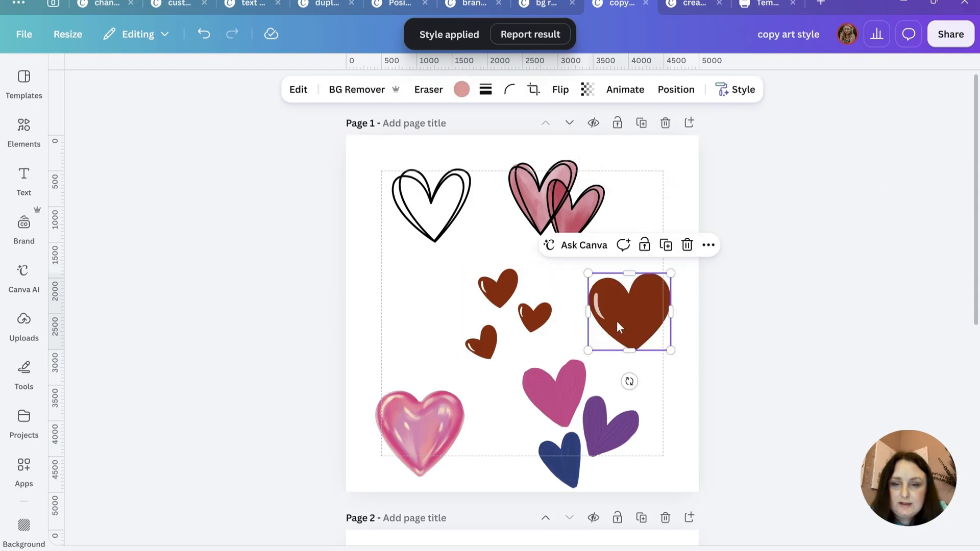
pyautogui.moveTo(617, 327); pyautogui.dragTo(621, 312)
# Apply the glossy pink heart's art style to the pink, purple and blue heart group and move that group slightly up.
pyautogui.click(400, 427)
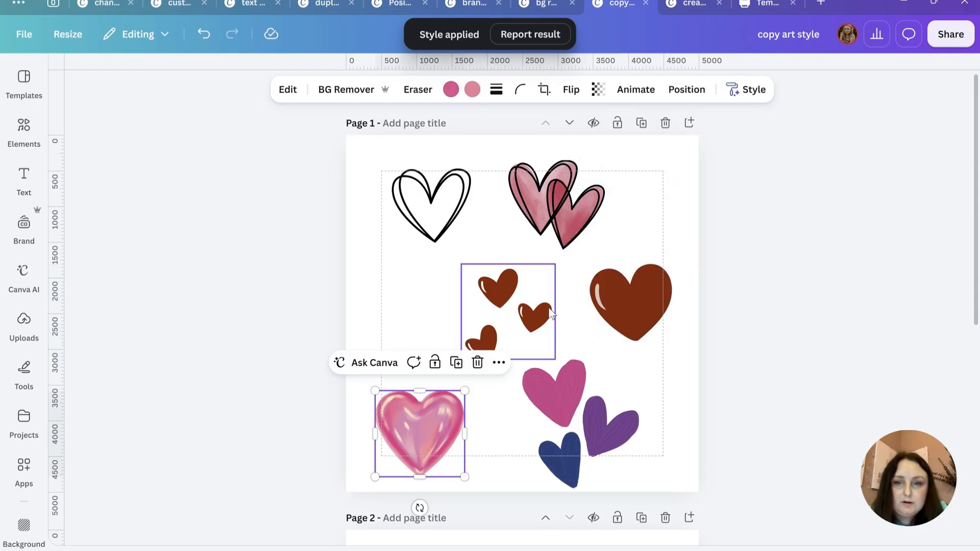
pyautogui.click(749, 89)
pyautogui.click(595, 431)
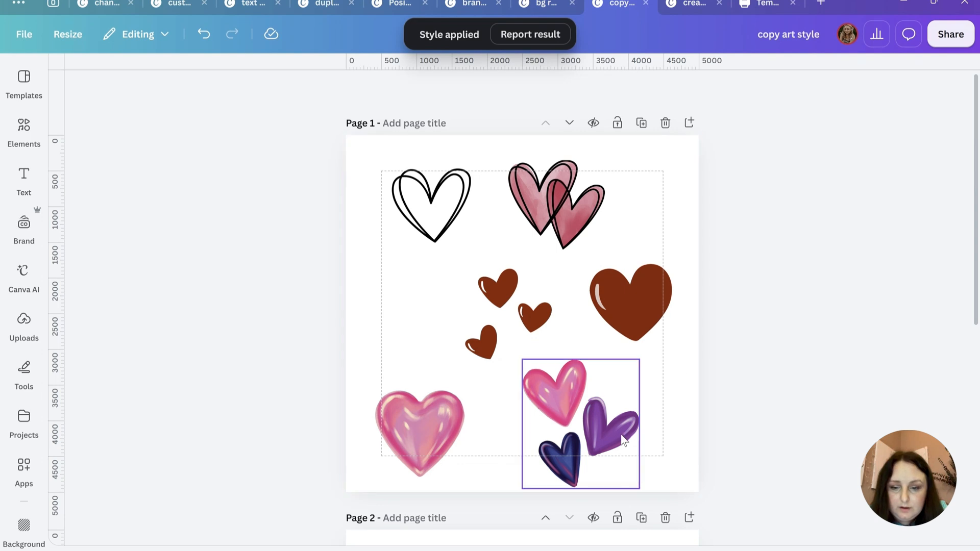
pyautogui.moveTo(582, 426); pyautogui.dragTo(598, 413)
pyautogui.click(809, 207)
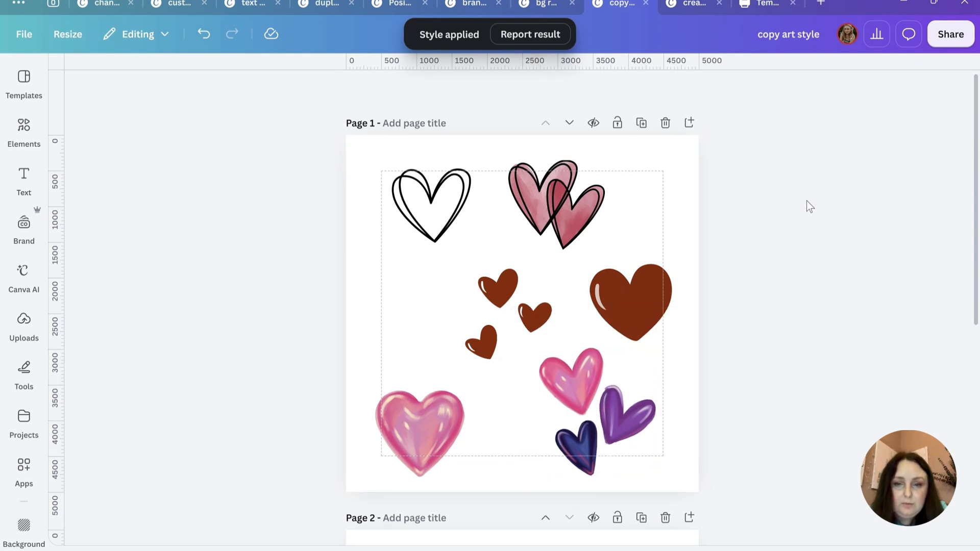
# On page 2, apply the flat beige bear's art style to the black-and-white line-art bear.
pyautogui.scroll(-7, 806, 200)
pyautogui.click(409, 198)
pyautogui.click(711, 92)
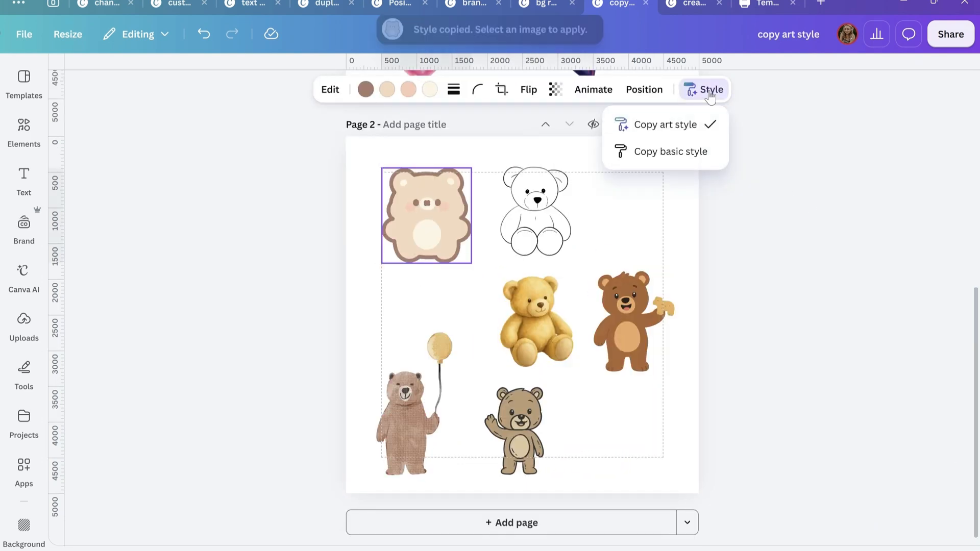
pyautogui.click(541, 224)
pyautogui.click(529, 353)
pyautogui.click(731, 90)
pyautogui.click(594, 417)
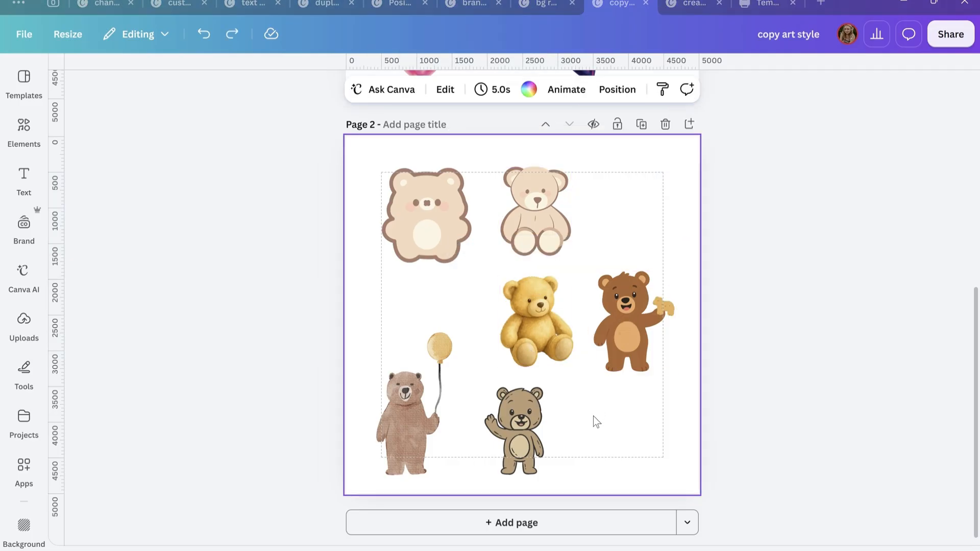
# Apply the golden teddy bear's art style to the brown cartoon bear holding a toy.
pyautogui.click(521, 321)
pyautogui.click(745, 90)
pyautogui.click(632, 322)
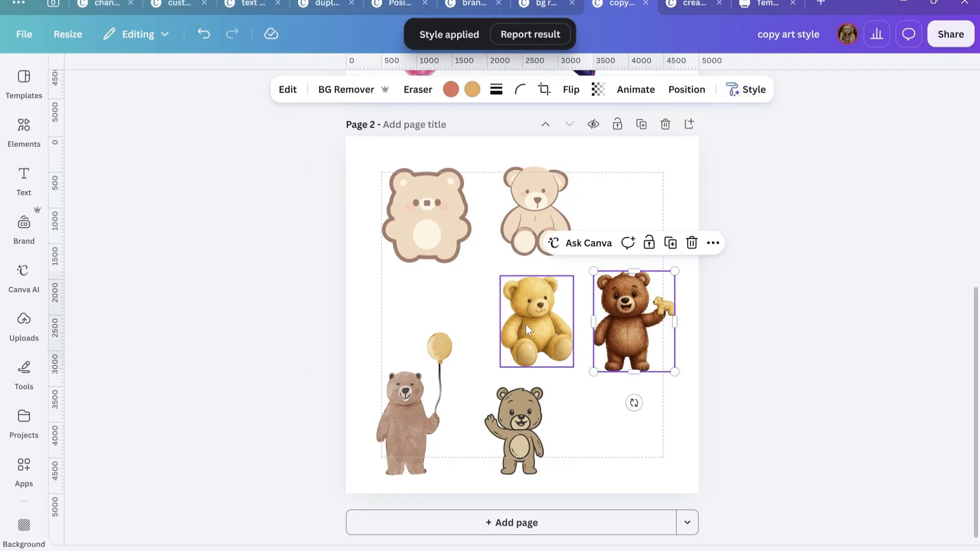
# Apply the balloon bear's art style to the waving bear and enlarge the waving bear slightly.
pyautogui.click(424, 425)
pyautogui.click(745, 89)
pyautogui.click(515, 429)
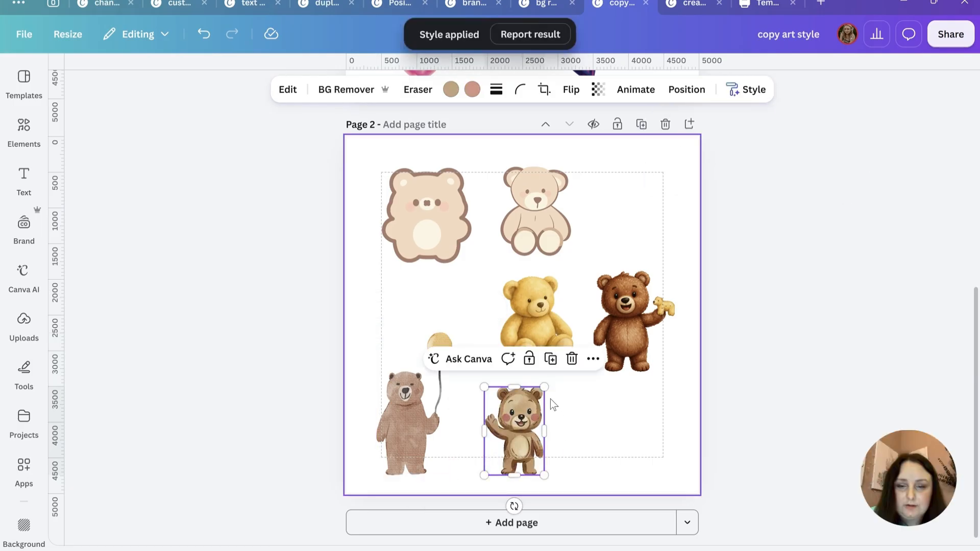
pyautogui.moveTo(544, 387)
pyautogui.mouseDown()
pyautogui.moveTo(712, 214)
pyautogui.moveTo(603, 300)
pyautogui.moveTo(545, 385)
pyautogui.mouseUp()
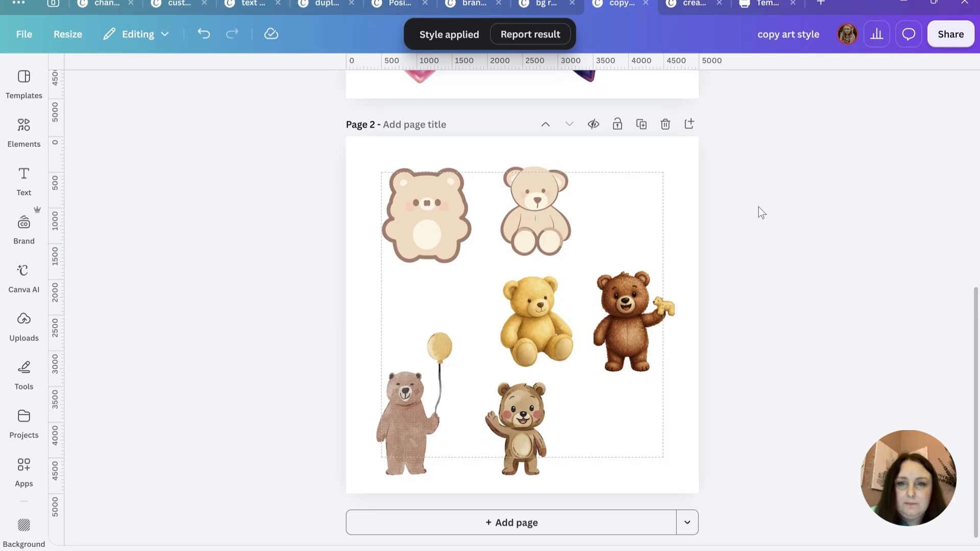
# Switch to the "creating a template link (pro)" design, create its public template link and copy the link.
pyautogui.hotkey('ctrl', 'Tab')
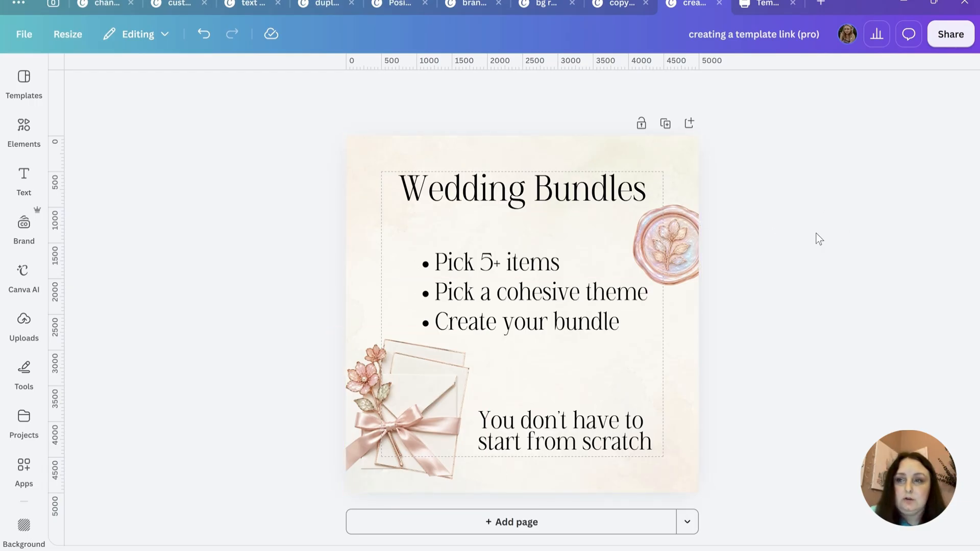
pyautogui.click(939, 43)
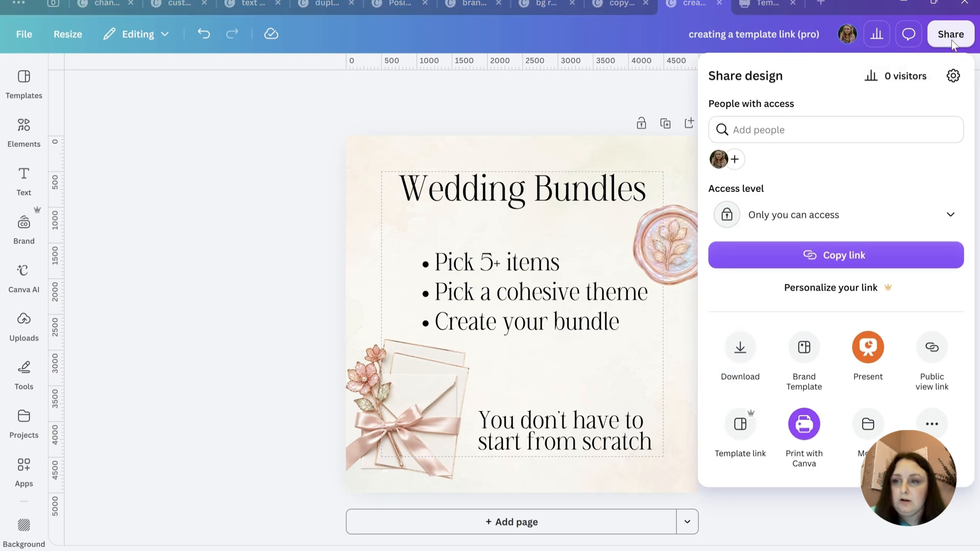
pyautogui.click(738, 434)
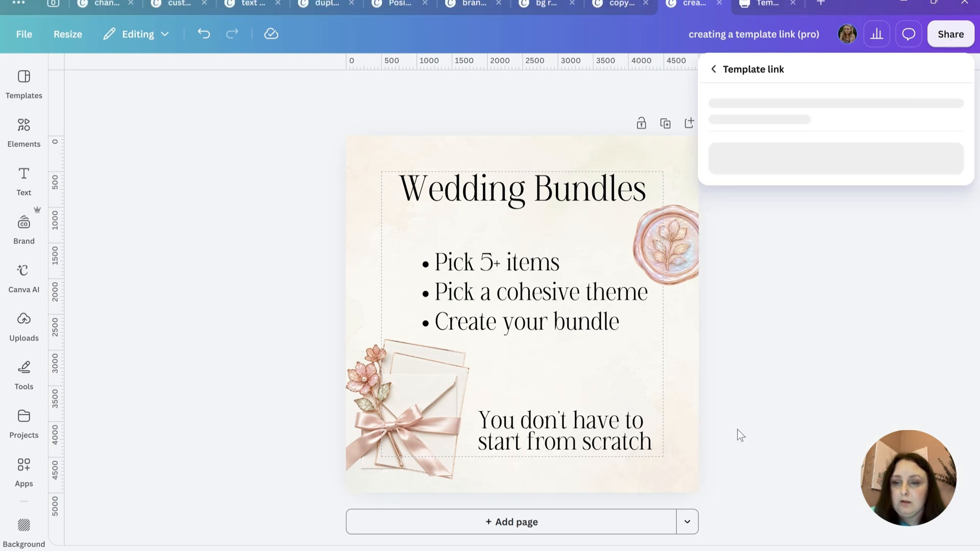
pyautogui.click(870, 352)
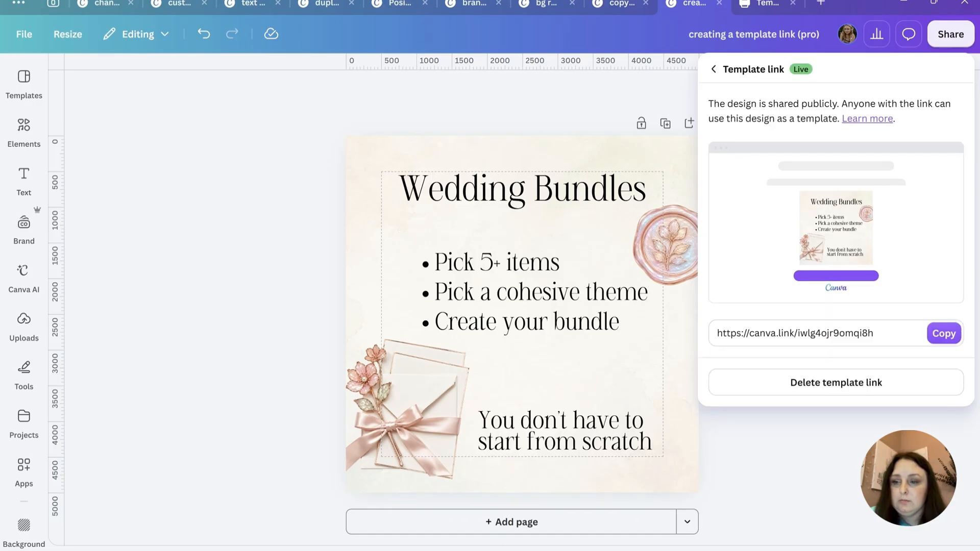
pyautogui.click(944, 337)
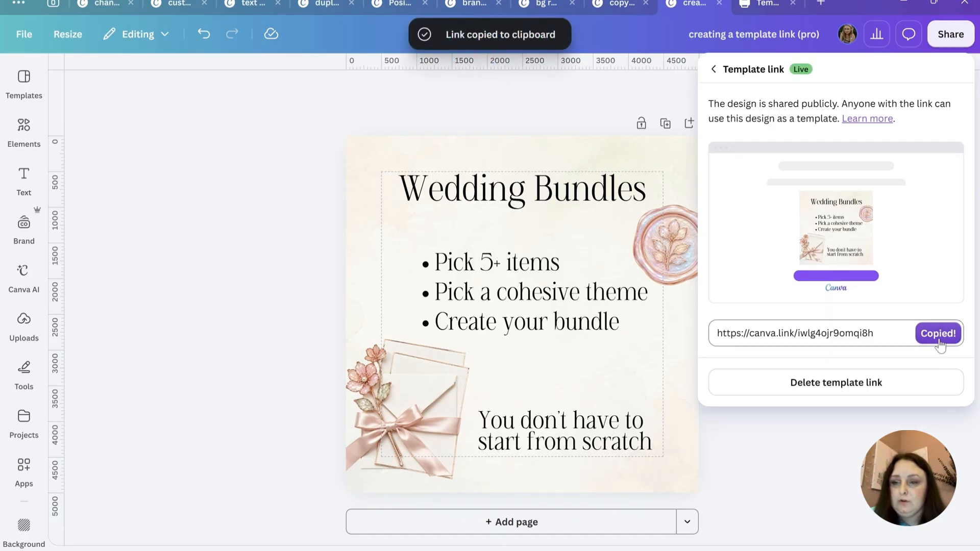
# Switch to the "Template link page" design and attach the copied template link to the OPEN TEMPLATE text.
pyautogui.click(761, 5)
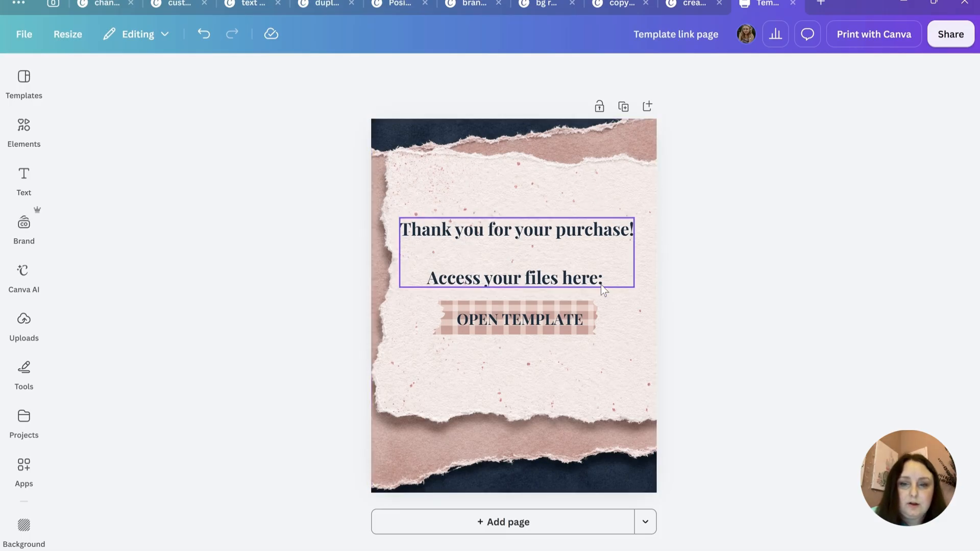
pyautogui.click(525, 316)
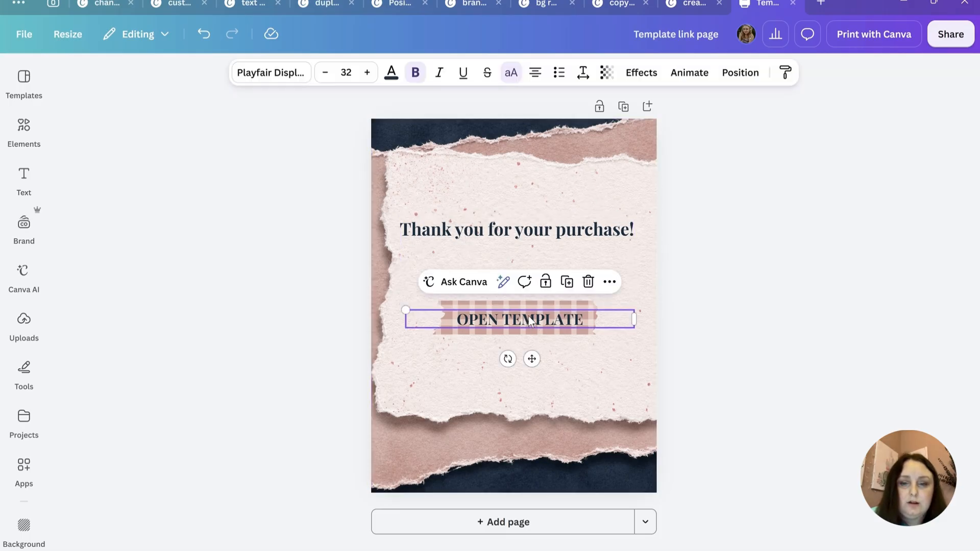
pyautogui.click(609, 282)
pyautogui.hotkey('ctrl', 'k')
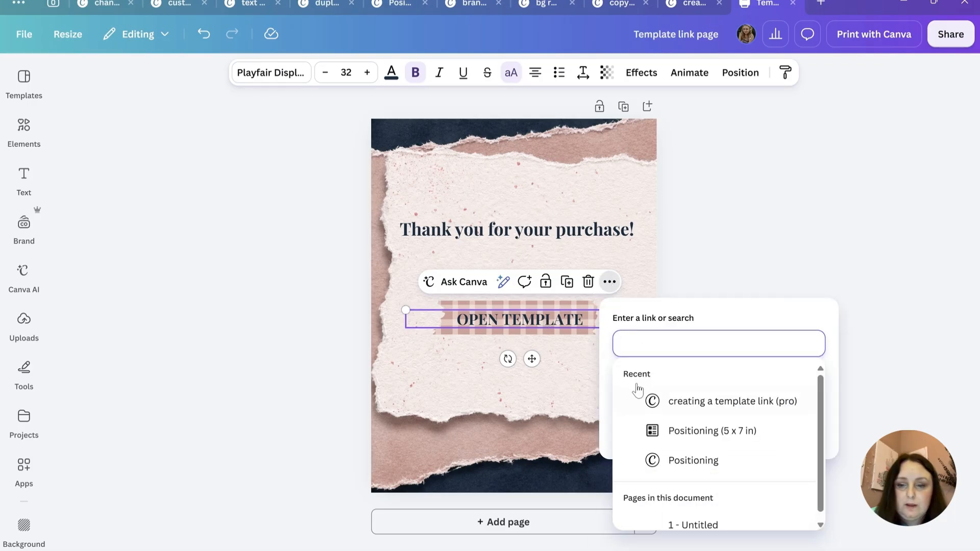
pyautogui.hotkey('ctrl', 'v')
pyautogui.press('Return')
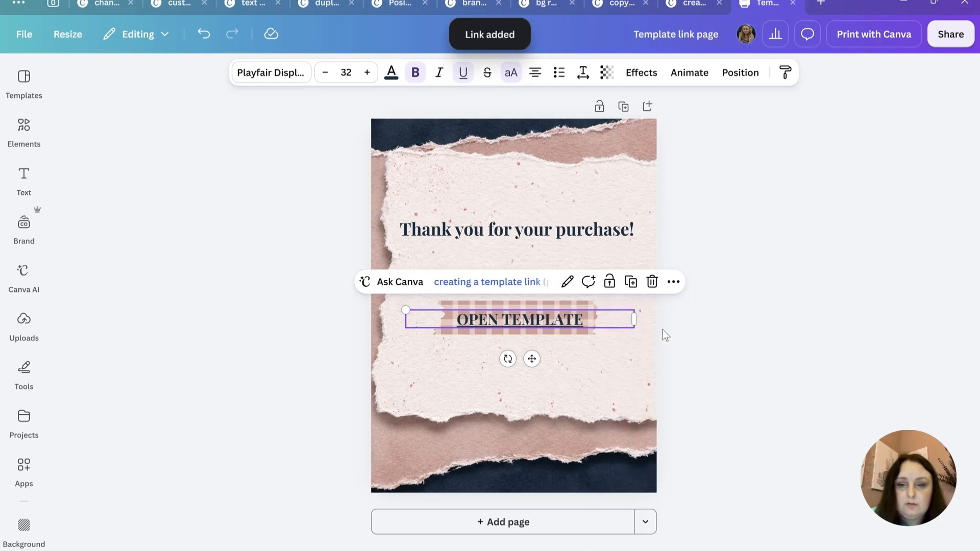
# Attach the same copied template link to the plaid tape graphic behind the OPEN TEMPLATE text.
pyautogui.click(576, 302)
pyautogui.rightClick(576, 304)
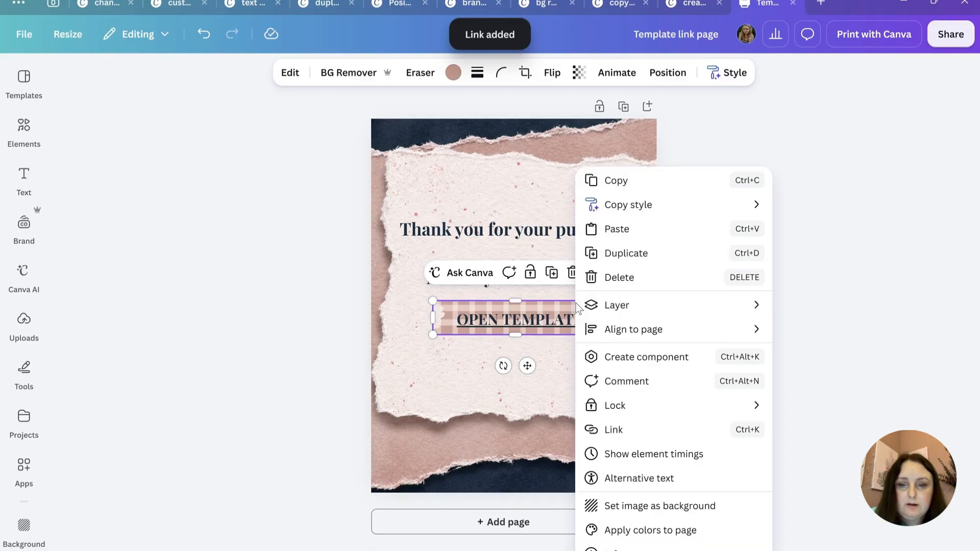
pyautogui.click(615, 430)
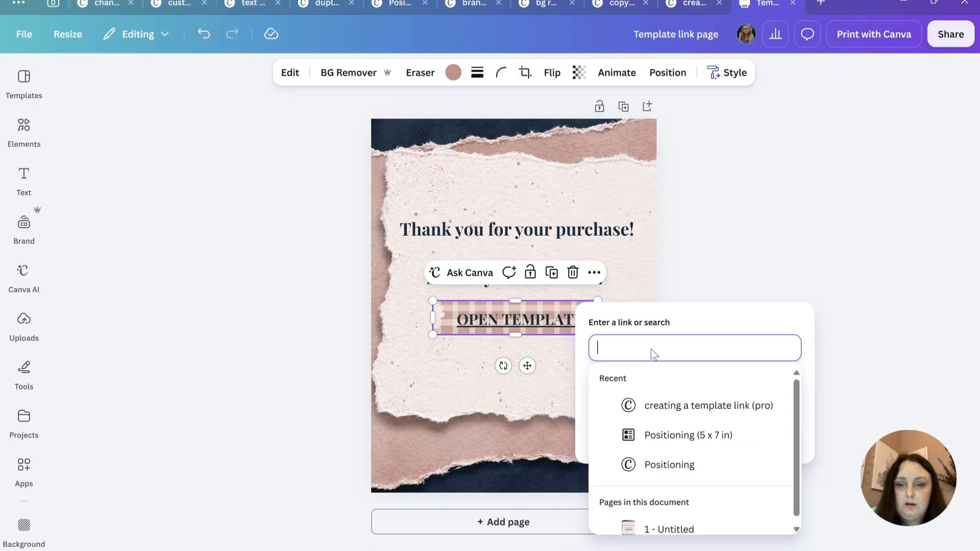
pyautogui.hotkey('ctrl', 'v')
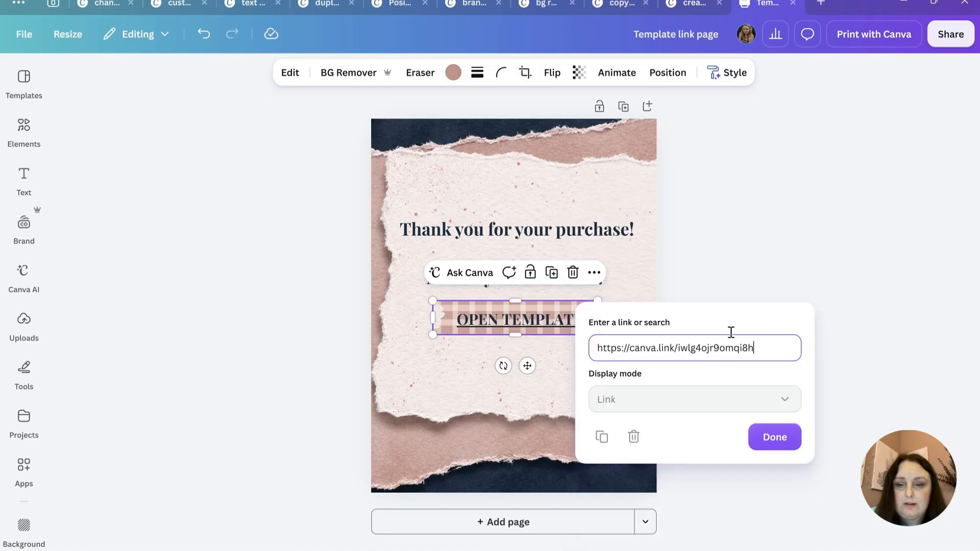
pyautogui.click(773, 439)
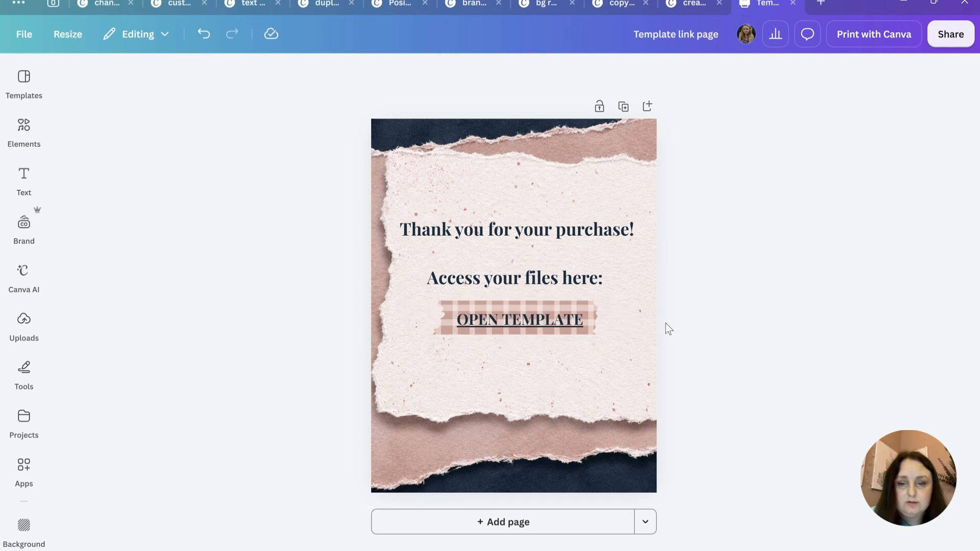
pyautogui.click(590, 409)
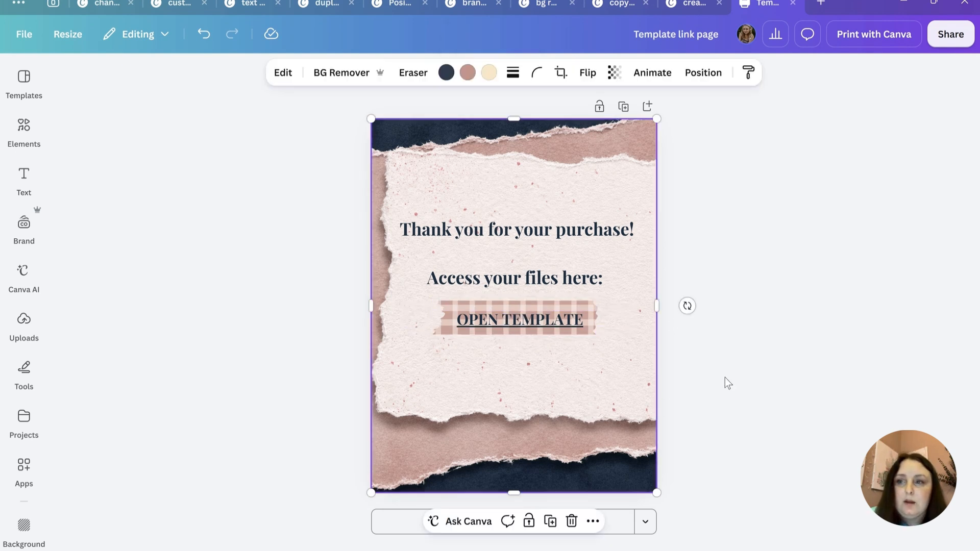
# Download the "Template link page" design as a PDF Standard file so its links work.
pyautogui.click(945, 46)
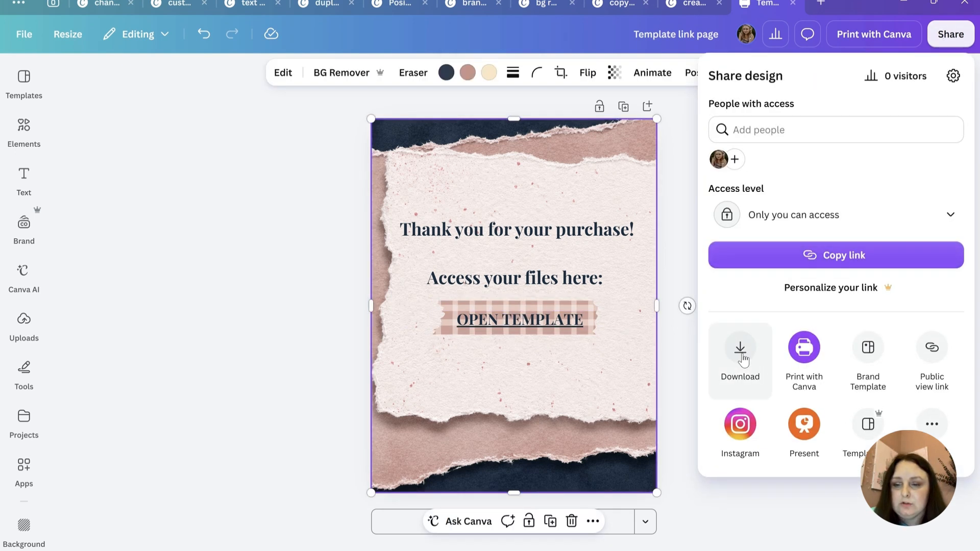
pyautogui.click(740, 352)
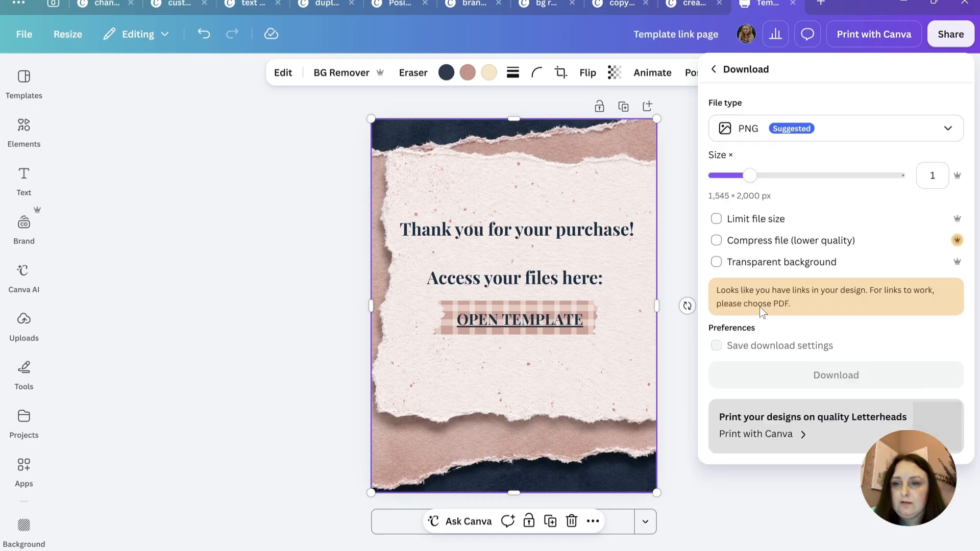
pyautogui.click(779, 133)
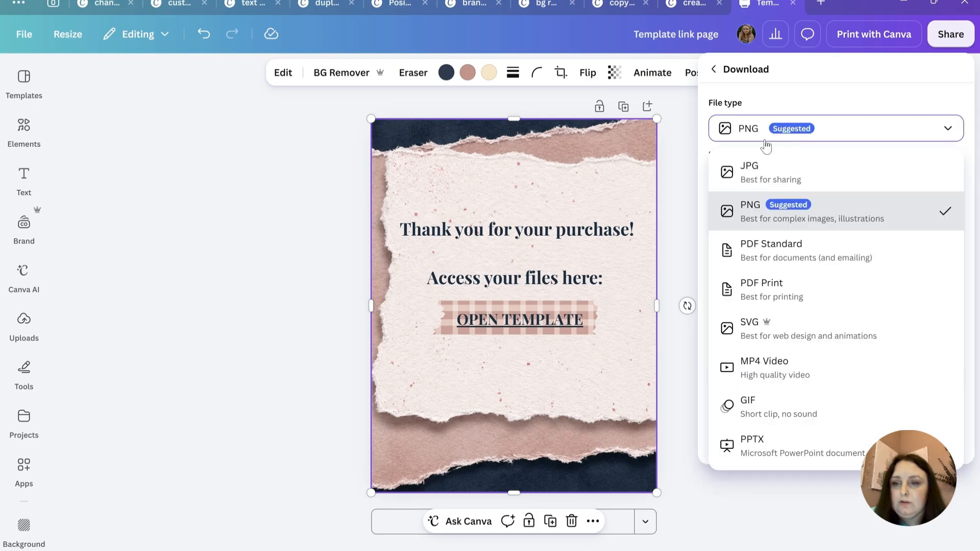
pyautogui.click(770, 254)
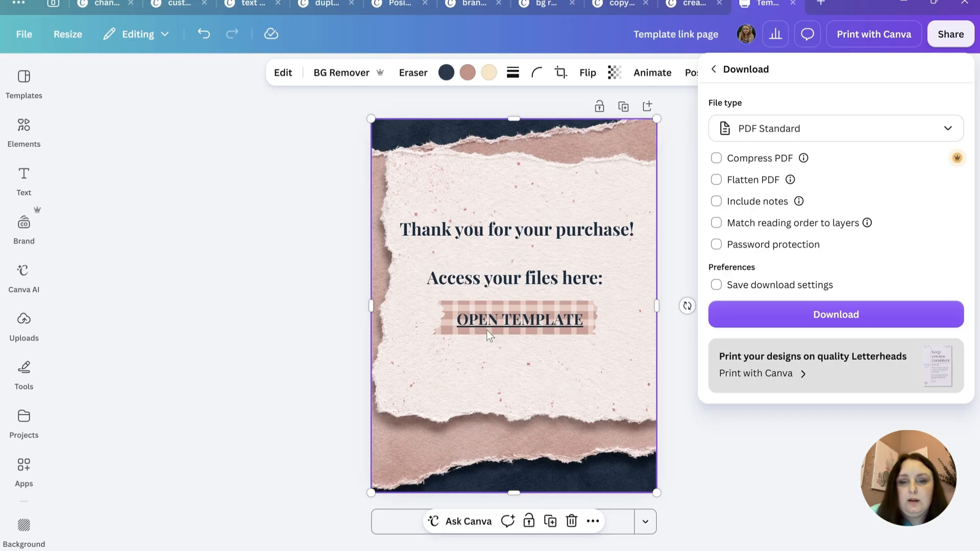
pyautogui.click(844, 315)
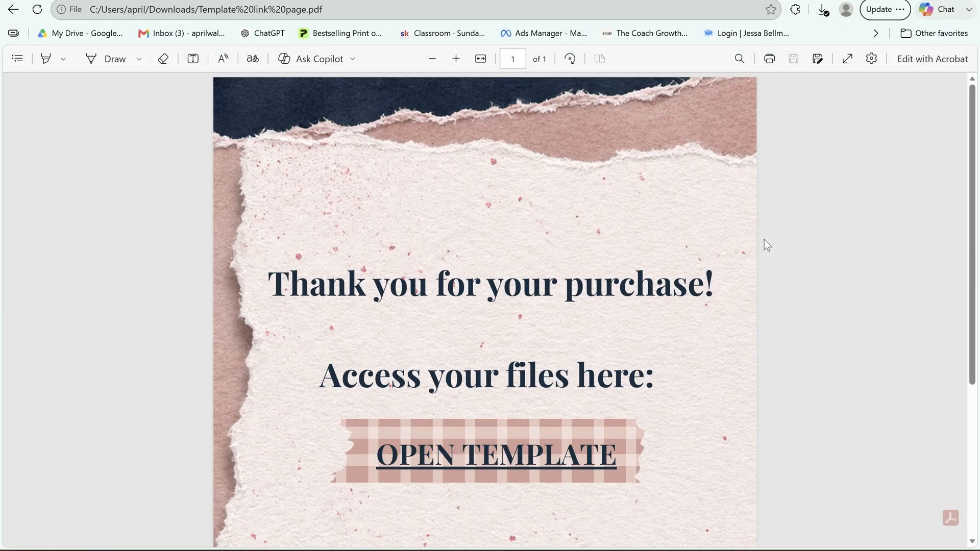
# Test the OPEN TEMPLATE link in the downloaded PDF and open the shared Wedding Bundles template for editing.
pyautogui.scroll(-3, 742, 262)
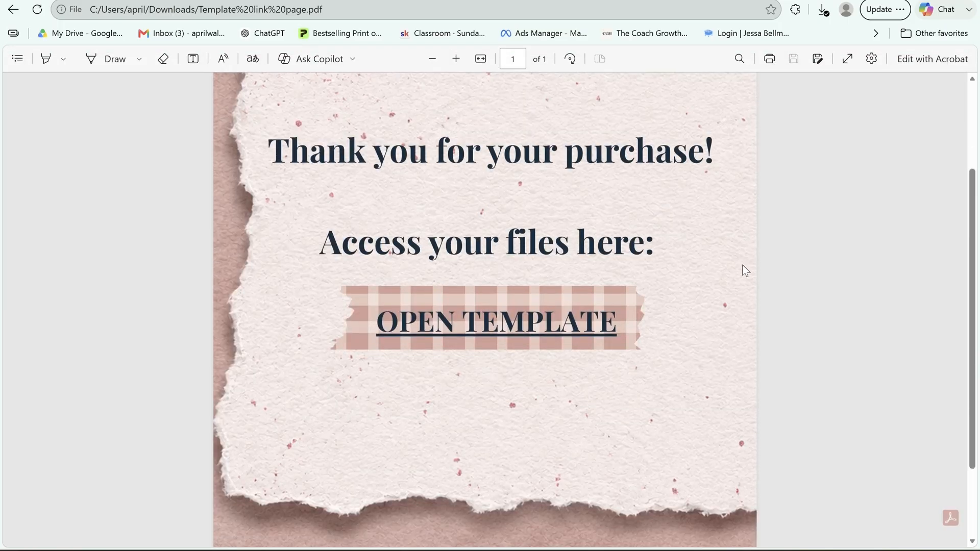
pyautogui.click(502, 326)
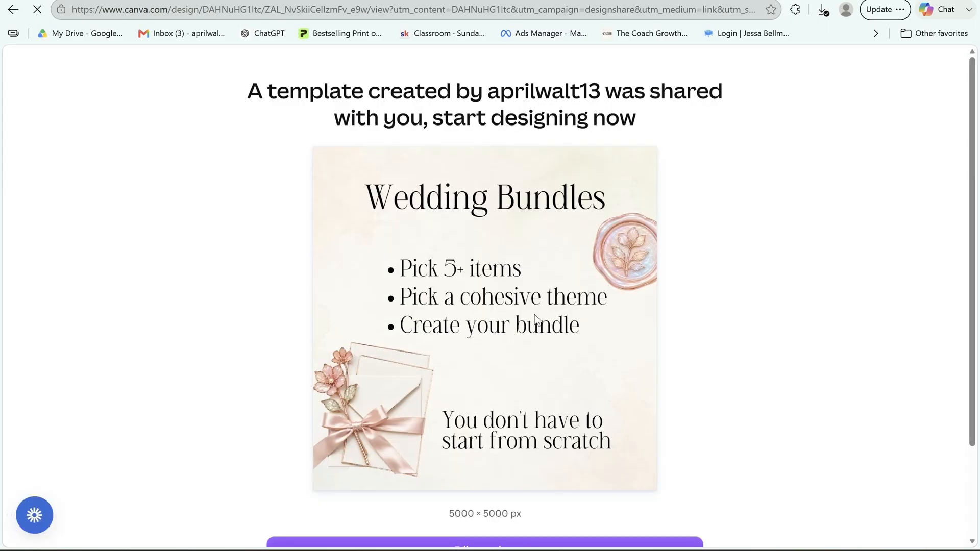
pyautogui.scroll(-2, 551, 288)
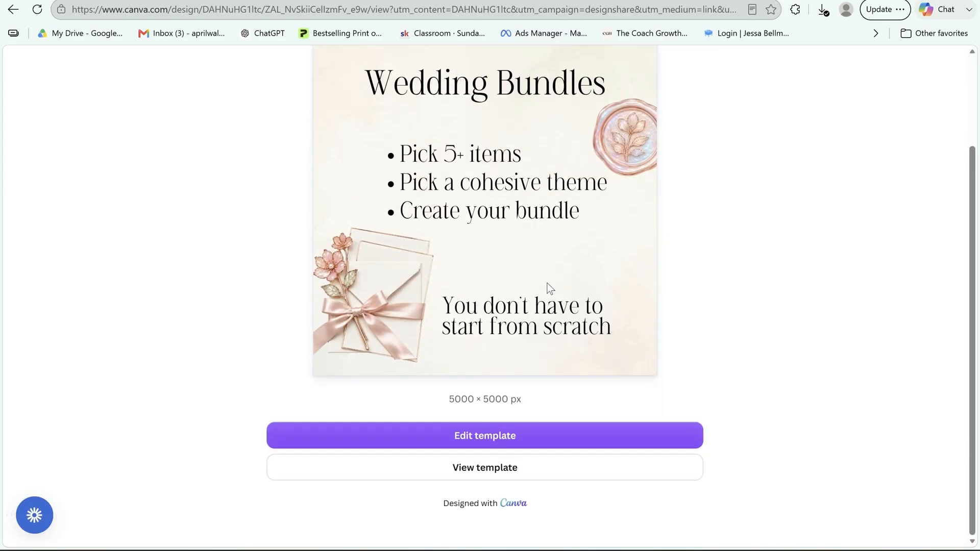
pyautogui.click(480, 437)
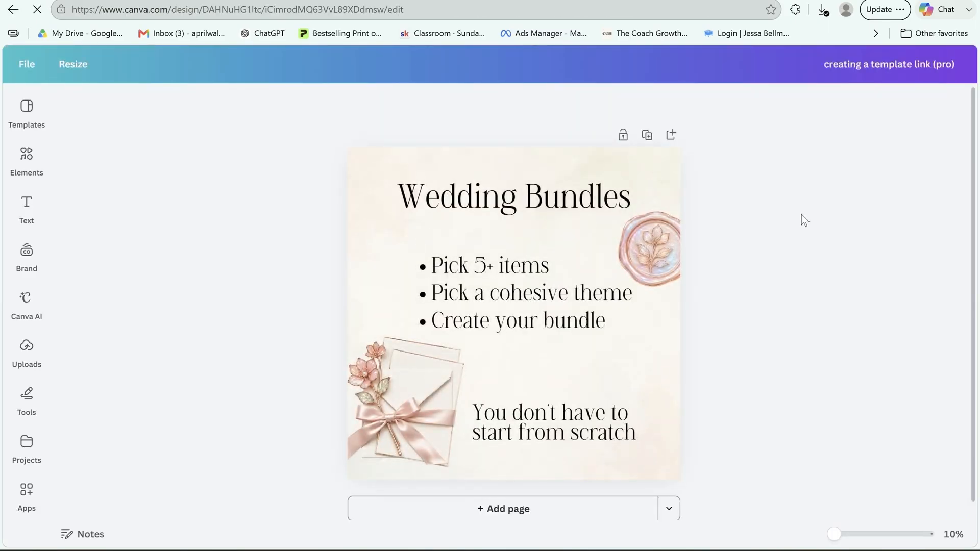